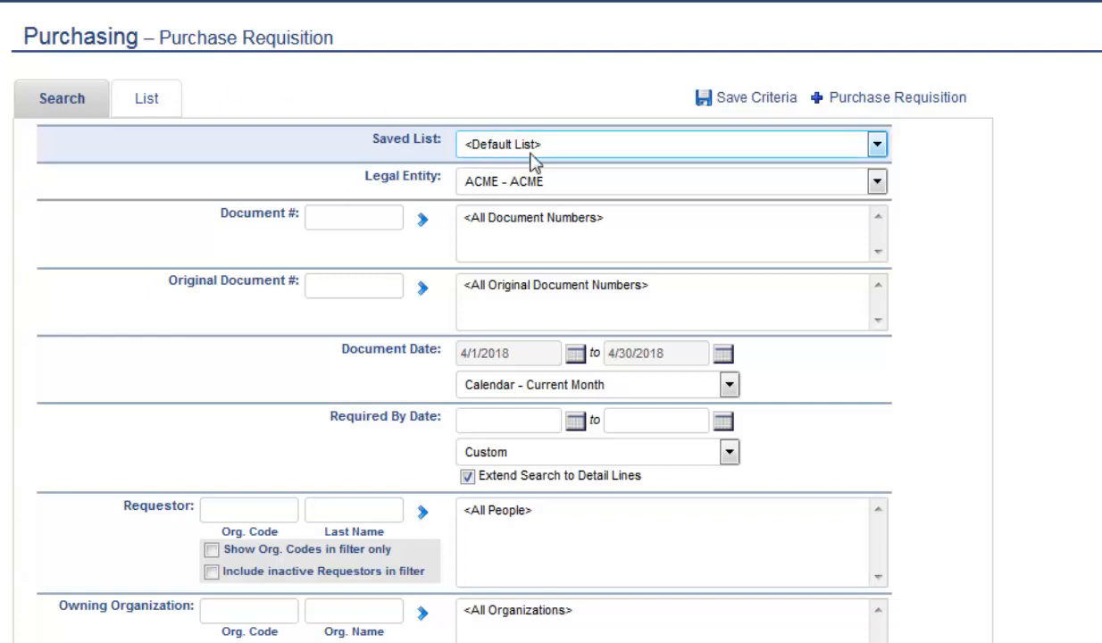
List the purchase requisitions using the saved list All PRs.
{"action": "left_click", "coordinate": [562, 145]}
{"action": "left_click", "coordinate": [570, 204]}
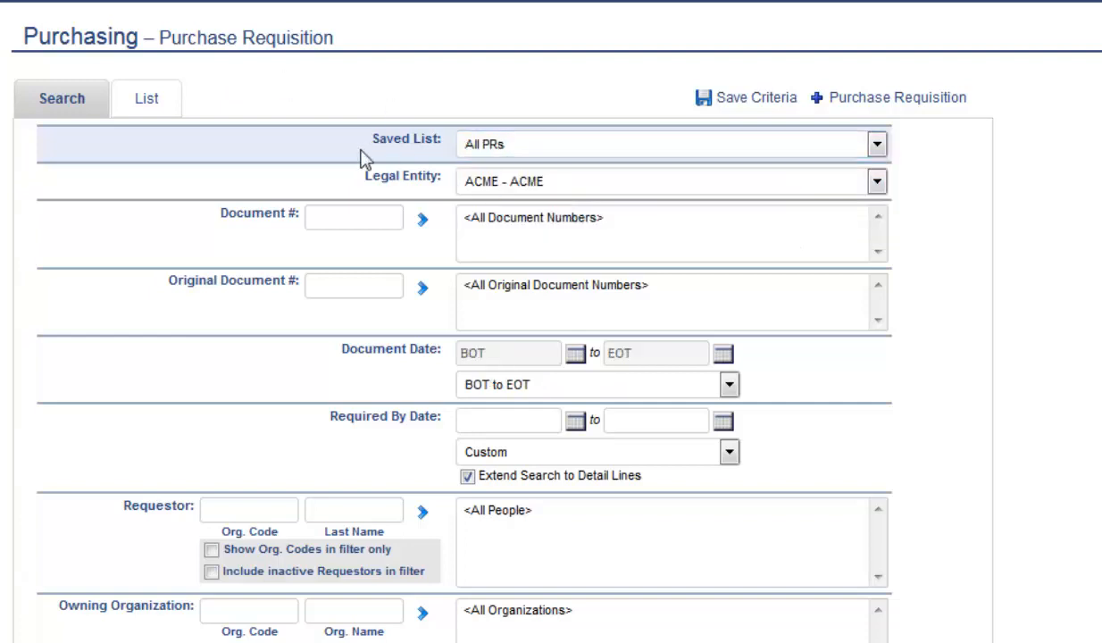
{"action": "left_click", "coordinate": [170, 104]}
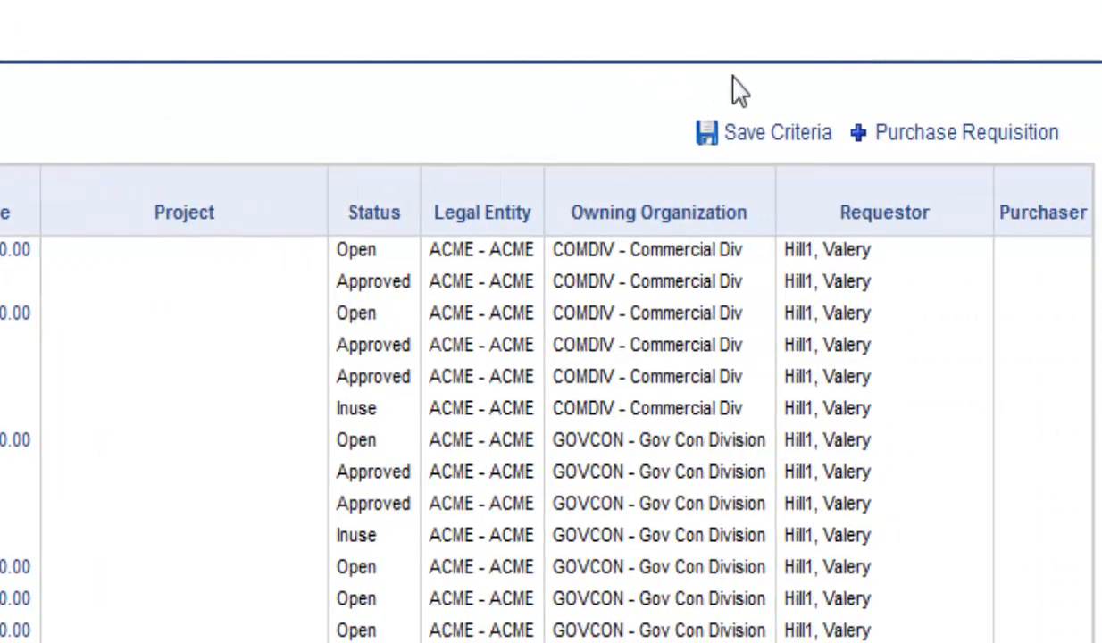
Start a new purchase requisition with GOVCON - Gov Con Division as the owning organization.
{"action": "left_click", "coordinate": [900, 138]}
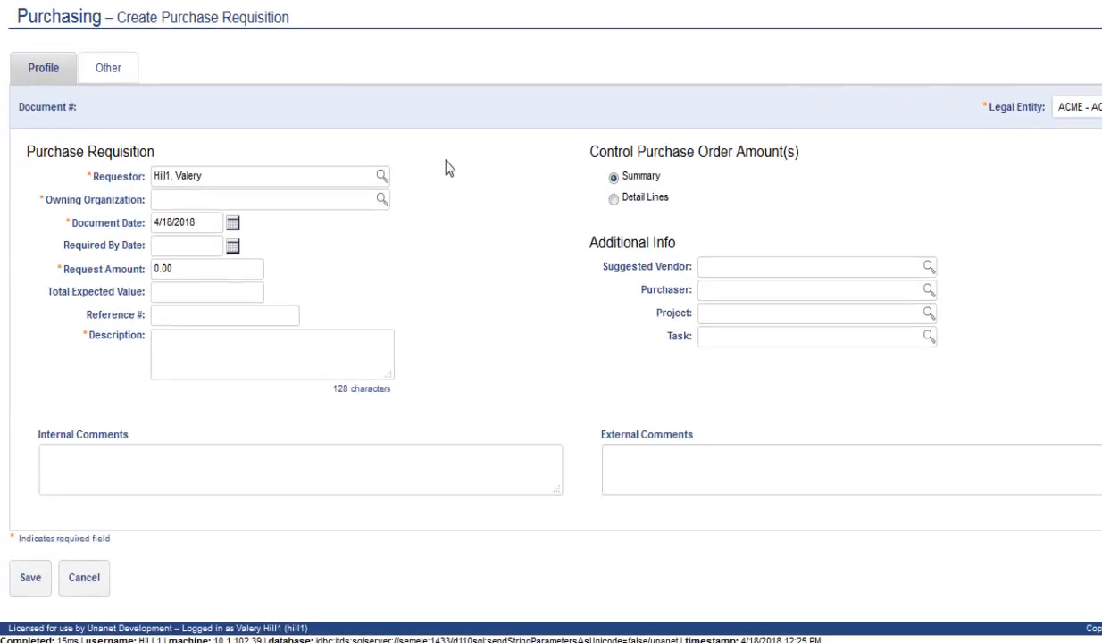
{"action": "left_click", "coordinate": [317, 196]}
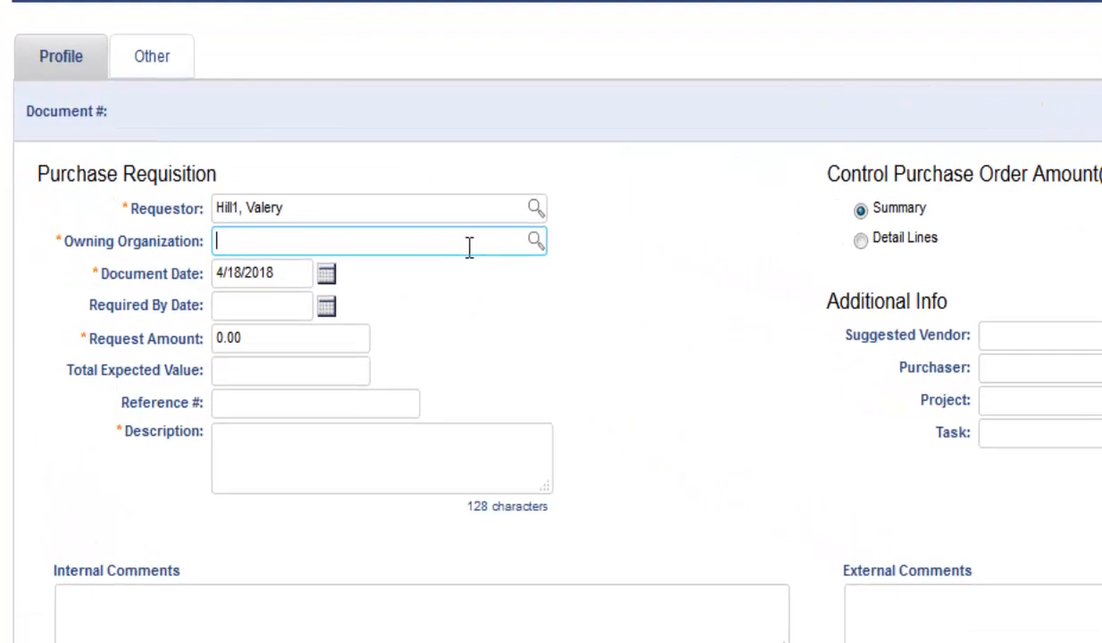
{"action": "type", "text": "%"}
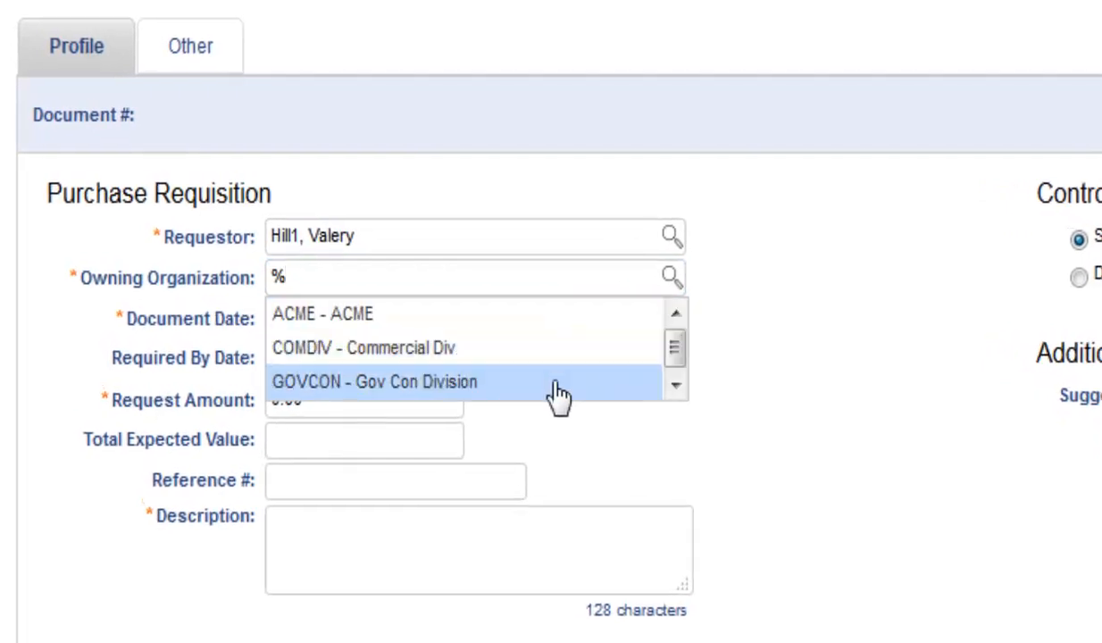
{"action": "left_click", "coordinate": [487, 380]}
Set the request amount to 265250.00 and the description to "Need subcontractor labor, travel expenses and widgets to complete project.".
{"action": "left_click", "coordinate": [425, 413]}
{"action": "double_click", "coordinate": [423, 413]}
{"action": "type", "text": "265250.00"}
{"action": "key", "text": "Tab"}
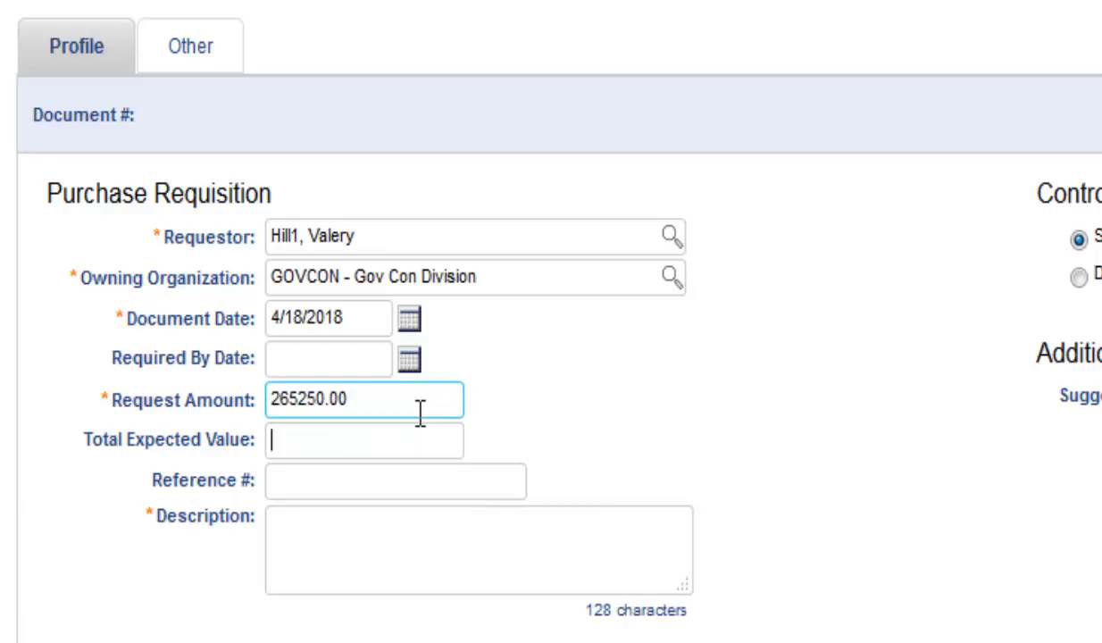
{"action": "type", "text": "Need subcontractor labor, travel expenses and widgets to complete project."}
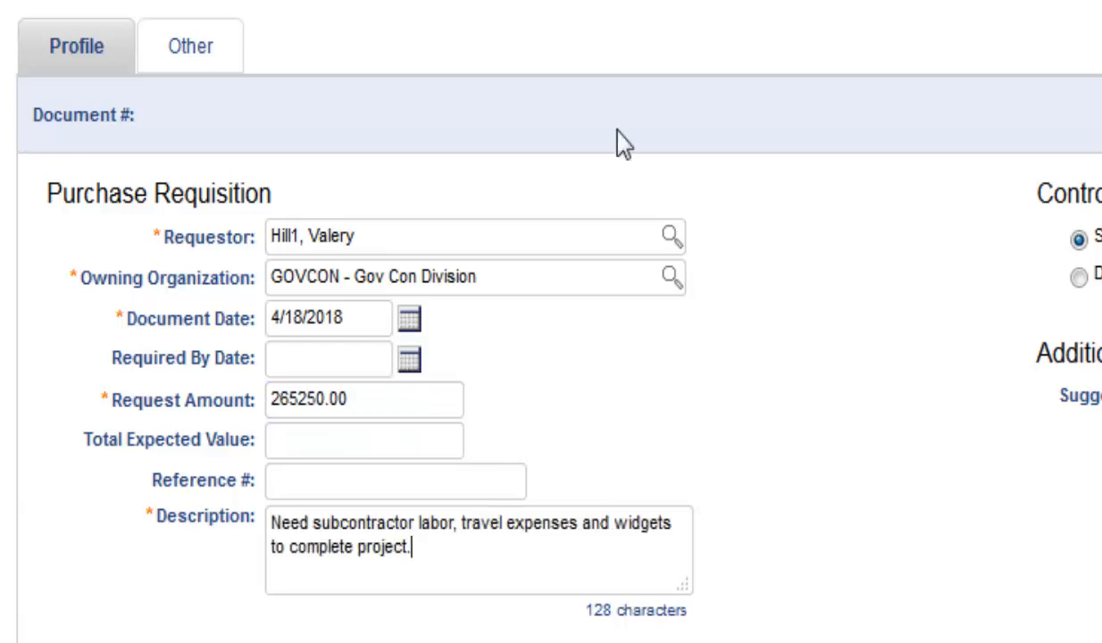
Enter an internal comment about notes for people inside the organization and an external comment about display on the Purchase Order format sent to the vendor.
{"action": "scroll", "coordinate": [556, 315], "scroll_direction": "down", "scroll_amount": 3}
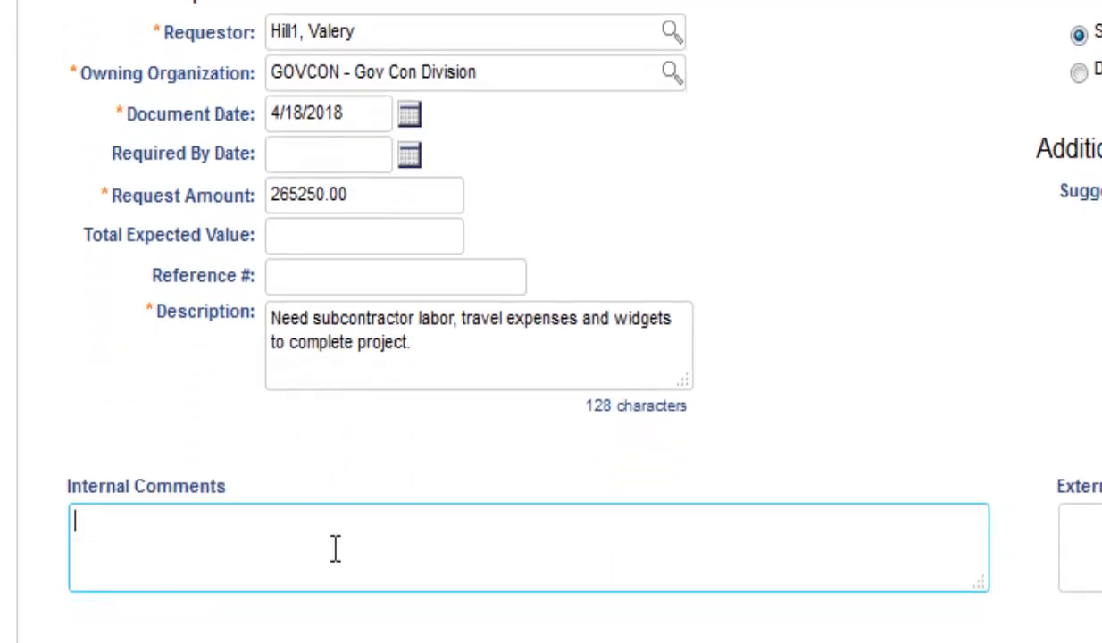
{"action": "type", "text": "The internal comments field is intended for useful notes related to PR documents by and for people inside the organization."}
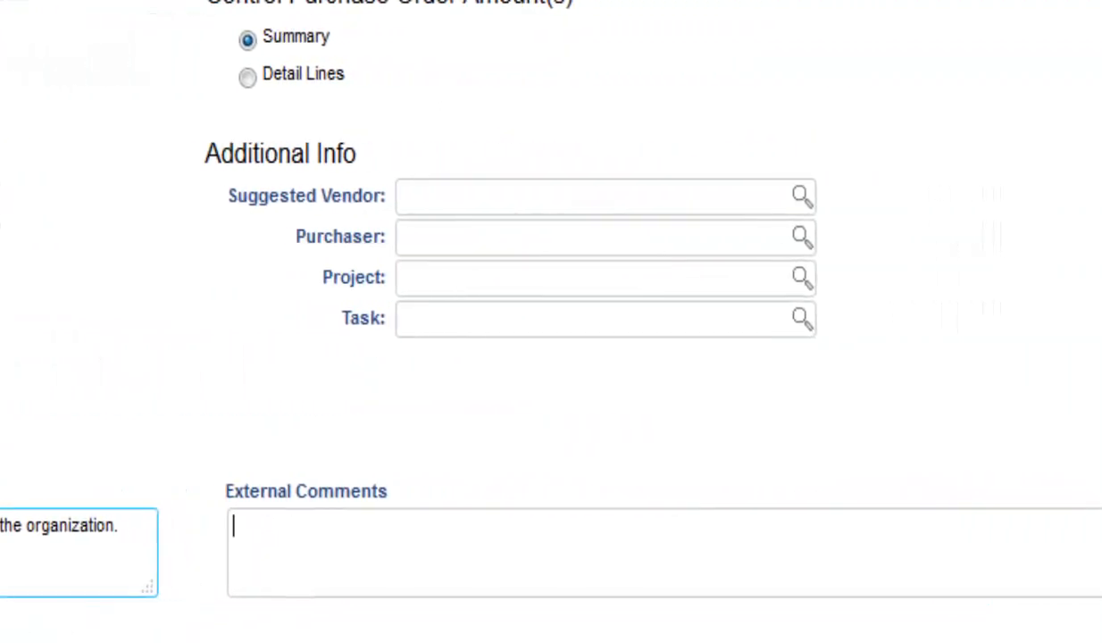
{"action": "type", "text": "External Comments will be displayed on the Purchase Order format (document sent to vendor)."}
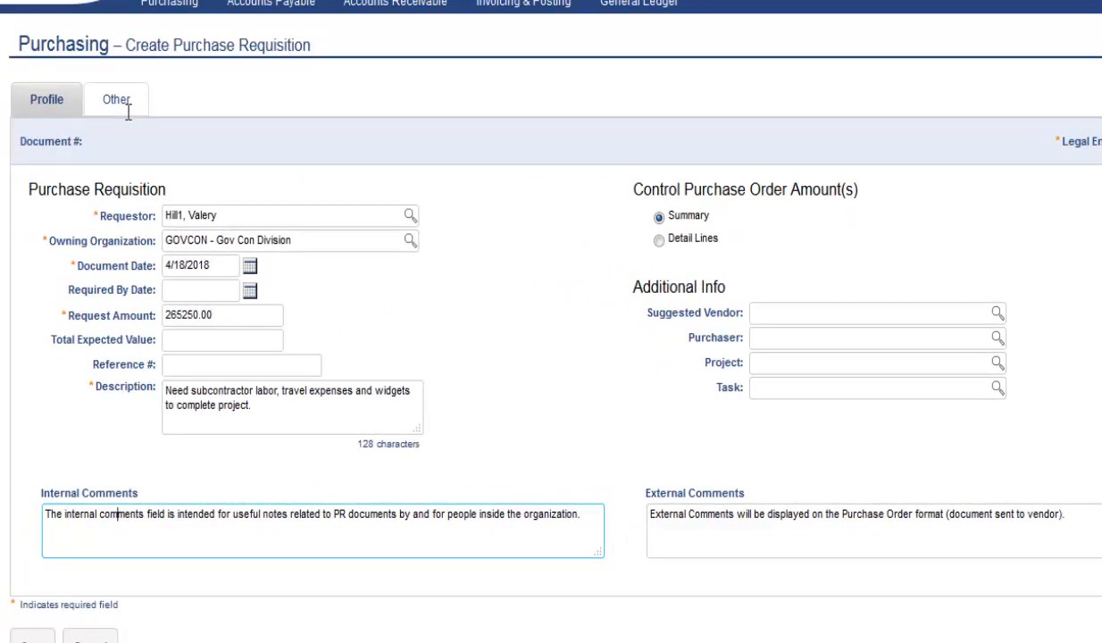
In the requisition's other details, set the order type to DTIME AND MATERIALS (T&M)/ LABOR HOUR (T&M) and the agreement indicator to BASIC AGREEMENT (BA).
{"action": "left_click", "coordinate": [133, 107]}
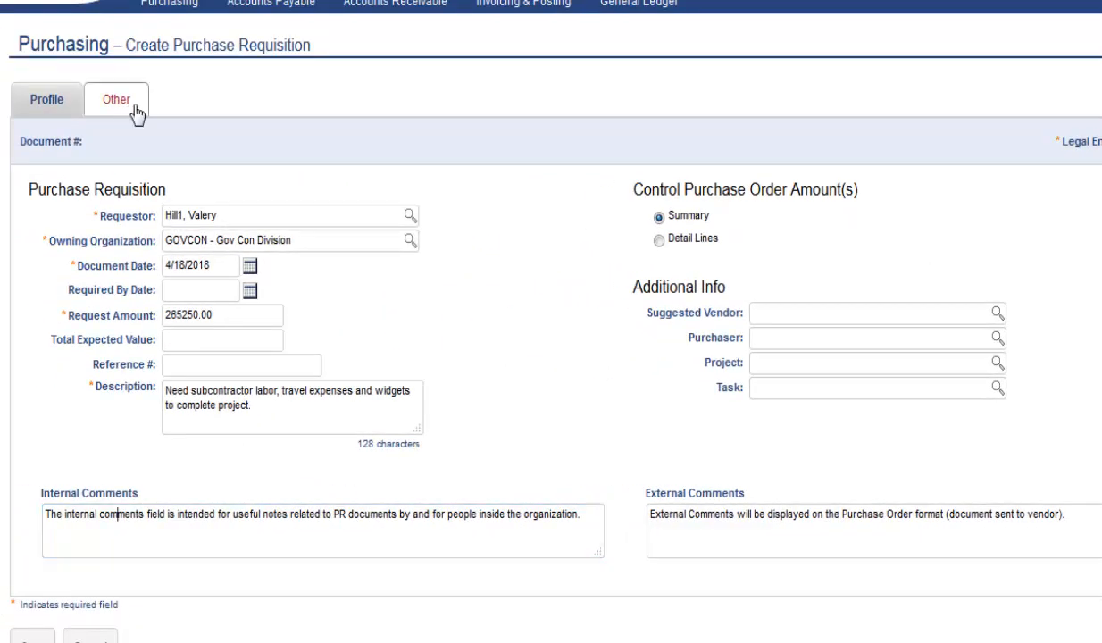
{"action": "left_click", "coordinate": [317, 146]}
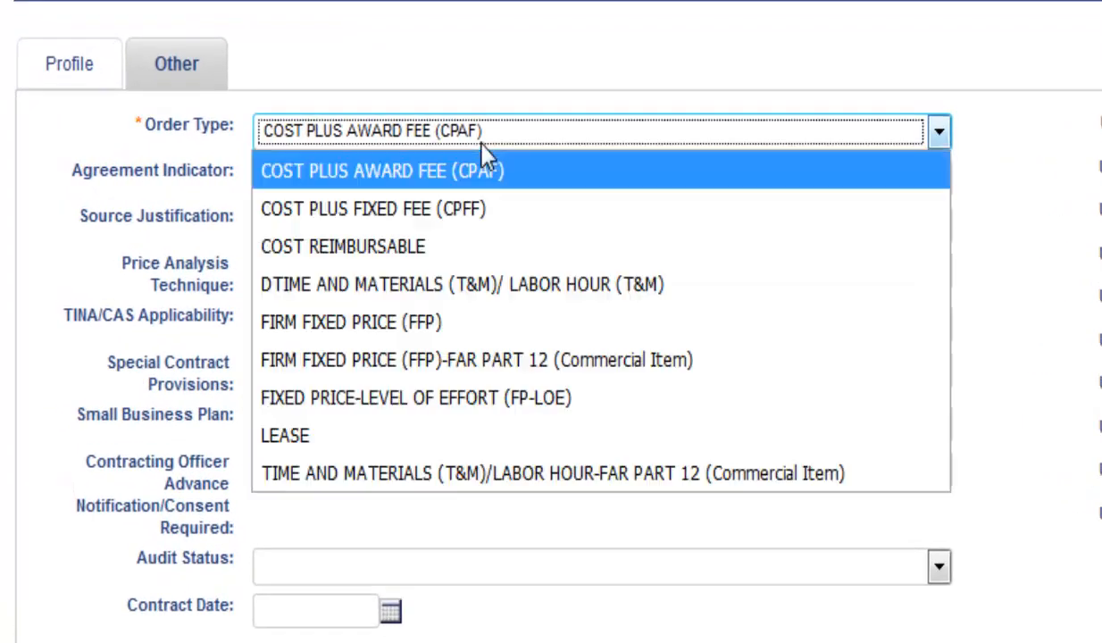
{"action": "left_click", "coordinate": [509, 282]}
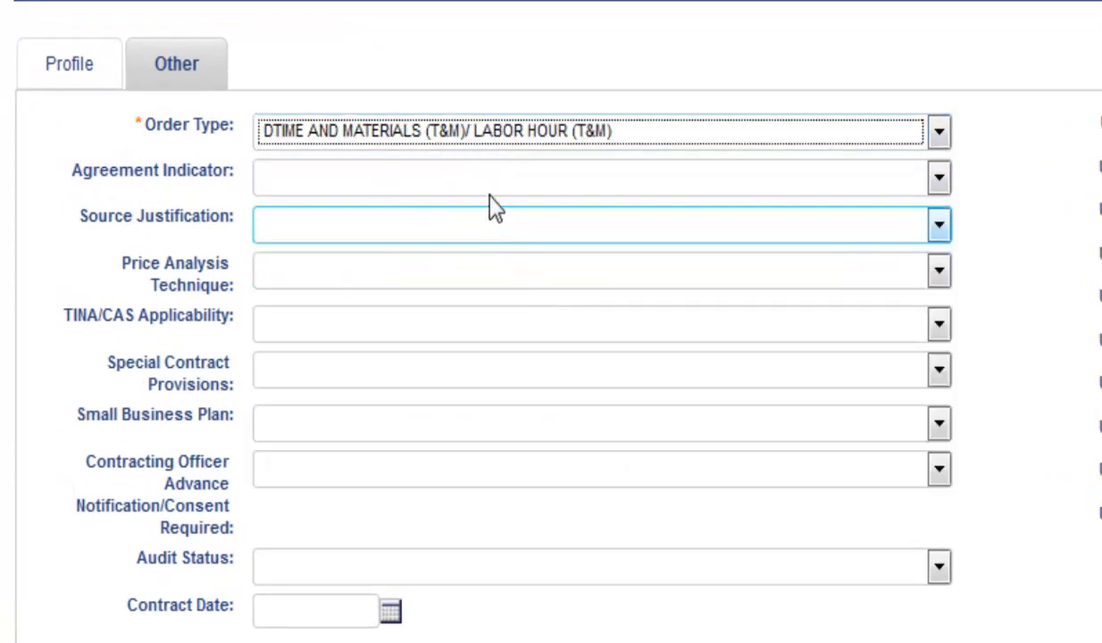
{"action": "left_click", "coordinate": [489, 194]}
{"action": "left_click", "coordinate": [504, 244]}
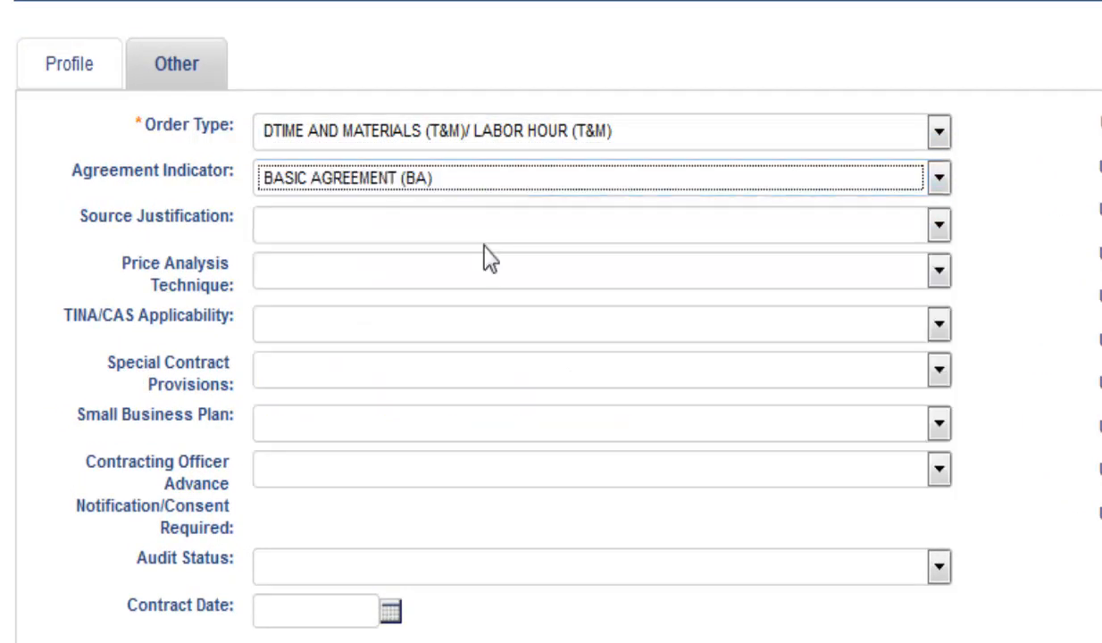
Set the source justification to CUSTOMER DIRECTED and the price analysis technique to HISTORICAL PRICE COMPARISON.
{"action": "left_click", "coordinate": [467, 231]}
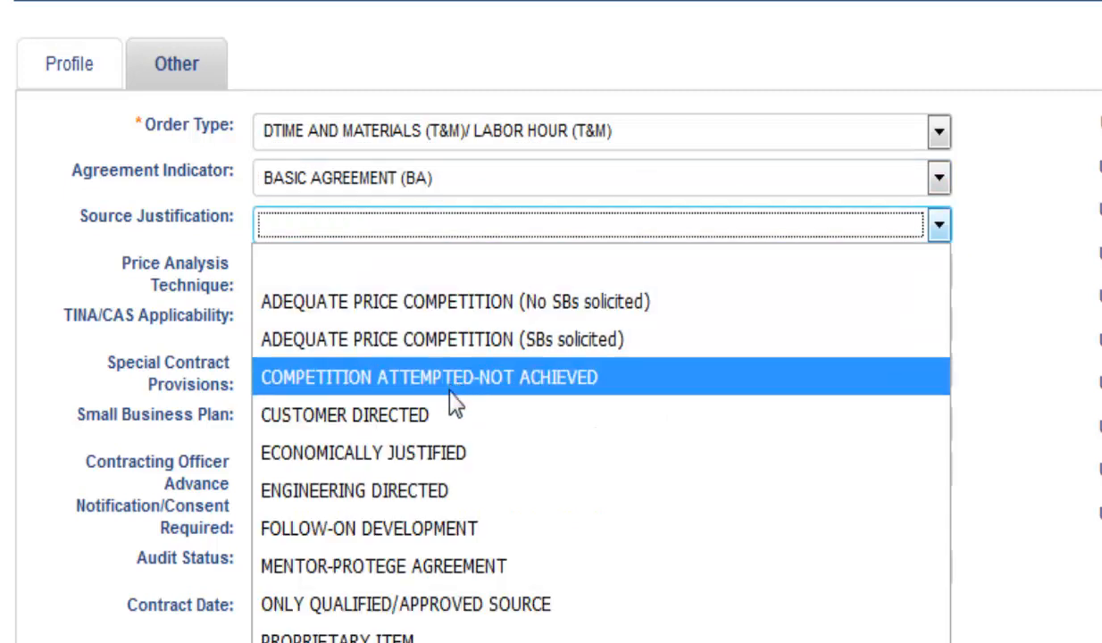
{"action": "left_click", "coordinate": [454, 416]}
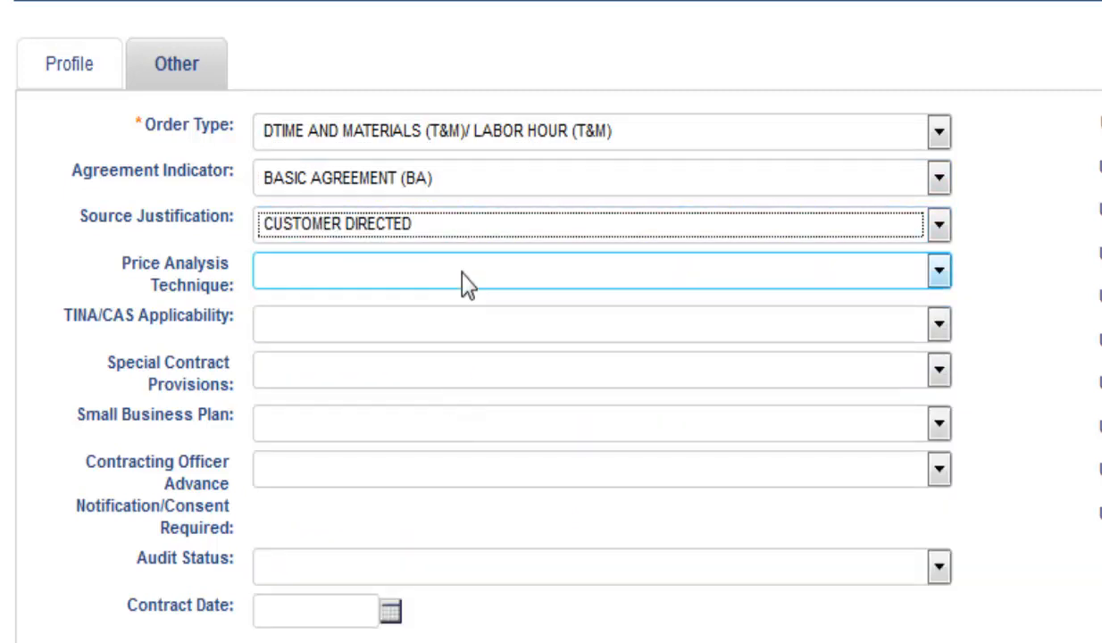
{"action": "left_click", "coordinate": [464, 277]}
{"action": "left_click", "coordinate": [452, 382]}
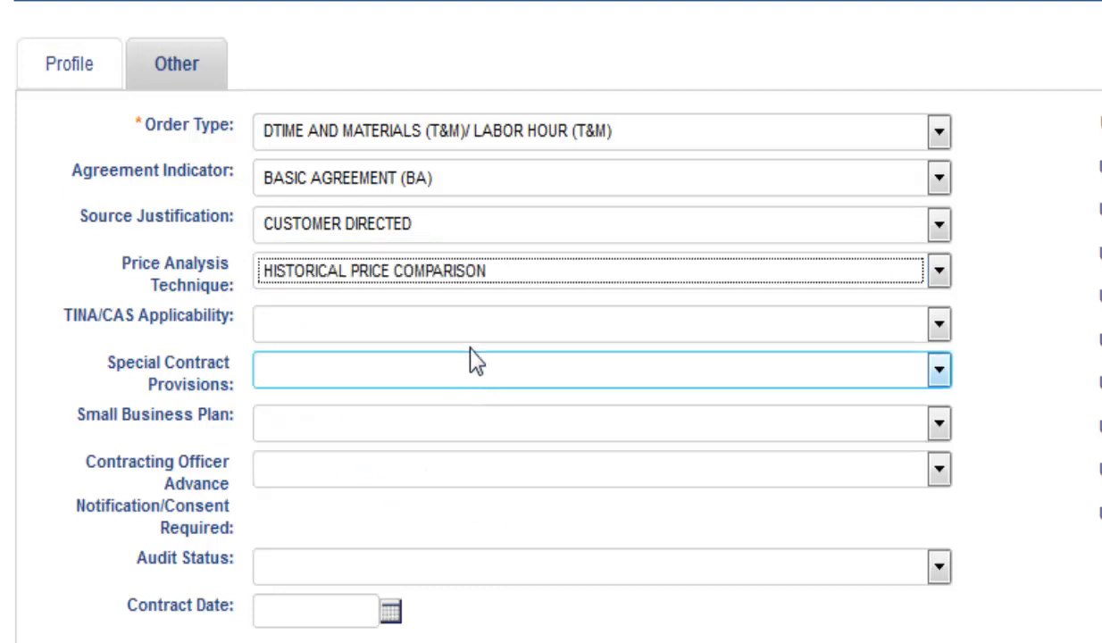
Set TINA/CAS applicability to TINA/CAS NOT APPLICABLE and the special contract provisions to NO SPECIAL CONTRACR PROVISIONS.
{"action": "left_click", "coordinate": [467, 330]}
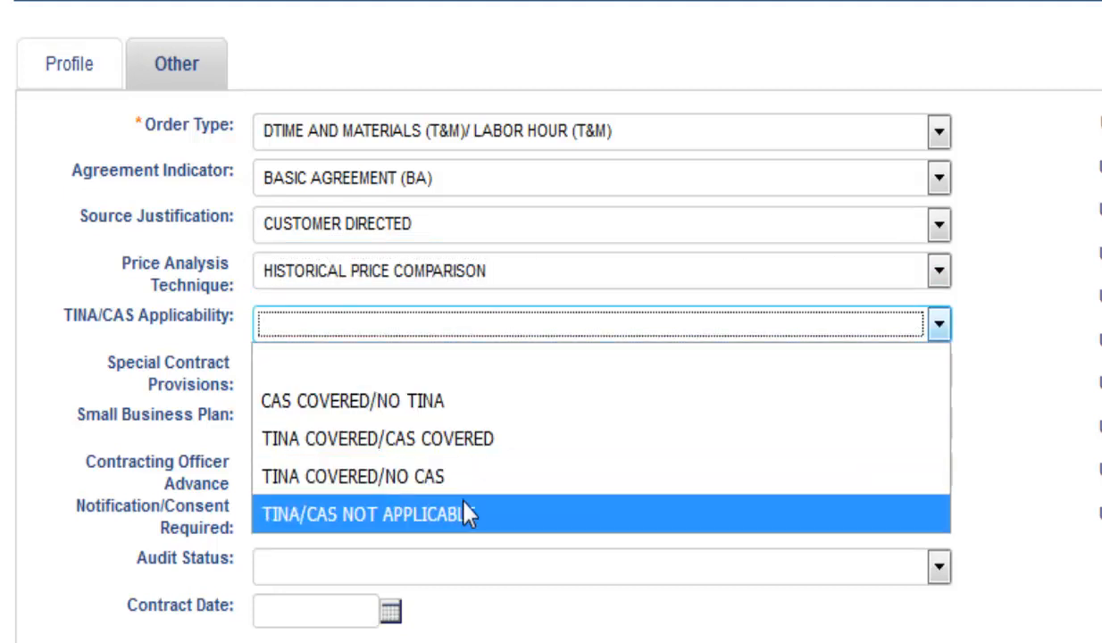
{"action": "left_click", "coordinate": [464, 513]}
{"action": "left_click", "coordinate": [443, 373]}
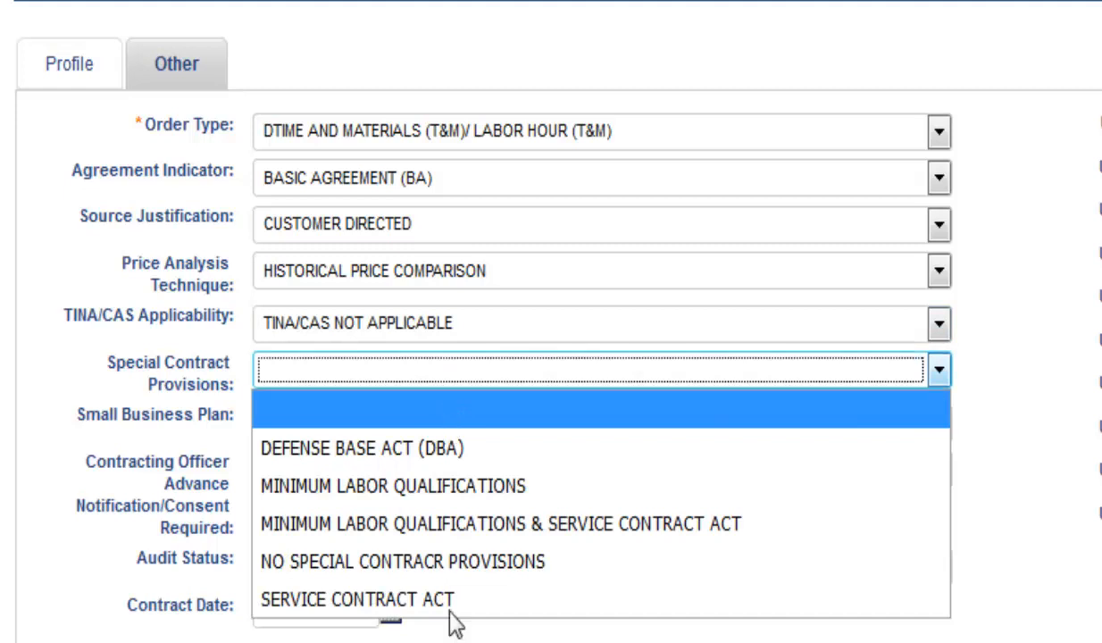
{"action": "left_click", "coordinate": [451, 563]}
Set the small business plan to SMALL BUSINESS/FOREIGN BUSINESS/COMMERCIAL ITEM-SB PLAN NOT REQUIRED and the contracting officer advance notification to CONSENT REQUIRED.
{"action": "left_click", "coordinate": [482, 425]}
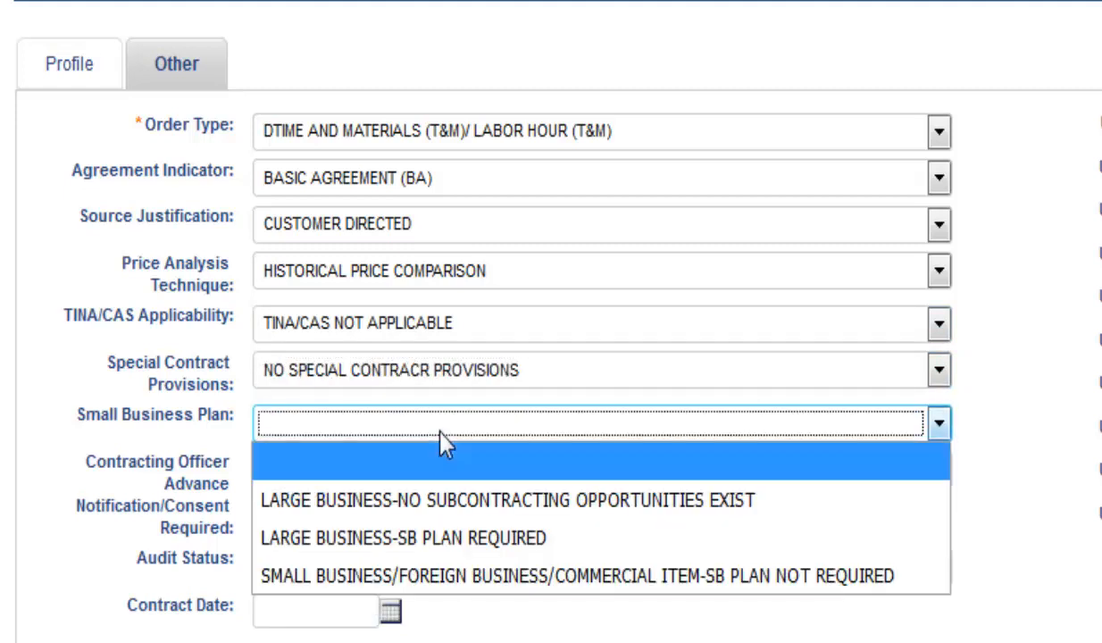
{"action": "left_click", "coordinate": [487, 576]}
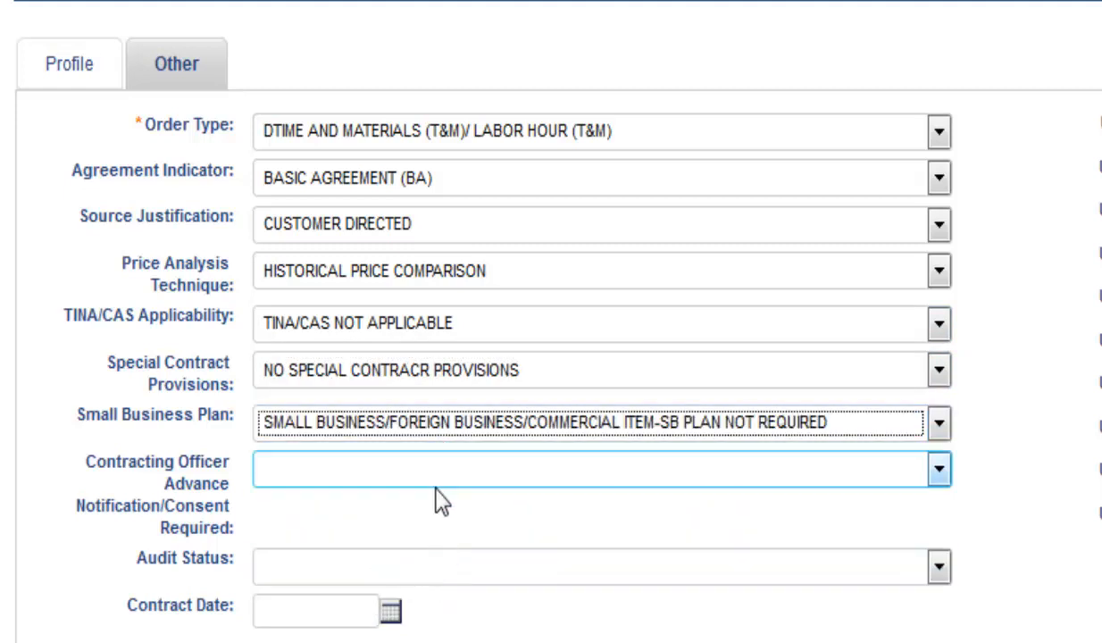
{"action": "left_click", "coordinate": [436, 474]}
{"action": "left_click", "coordinate": [438, 586]}
Set the audit status to FULLY COMPLIANT FILE and the contract date to 1/1/2018, and save the requisition.
{"action": "left_click", "coordinate": [437, 576]}
{"action": "left_click", "coordinate": [393, 640]}
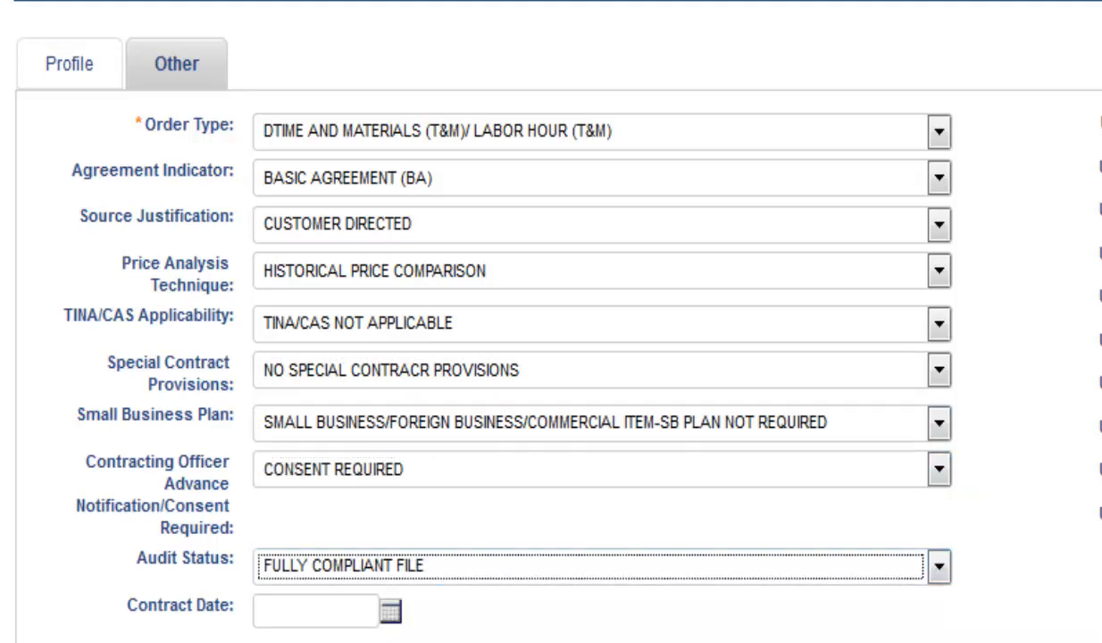
{"action": "left_click", "coordinate": [365, 626]}
{"action": "type", "text": "1"}
{"action": "left_click", "coordinate": [357, 640]}
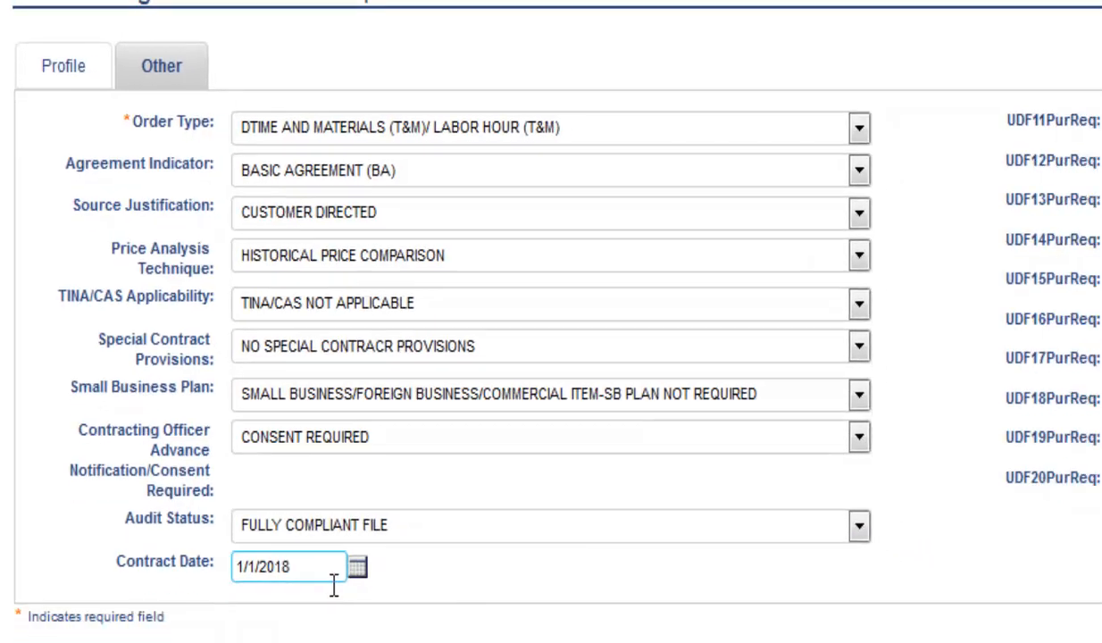
{"action": "left_click", "coordinate": [26, 458]}
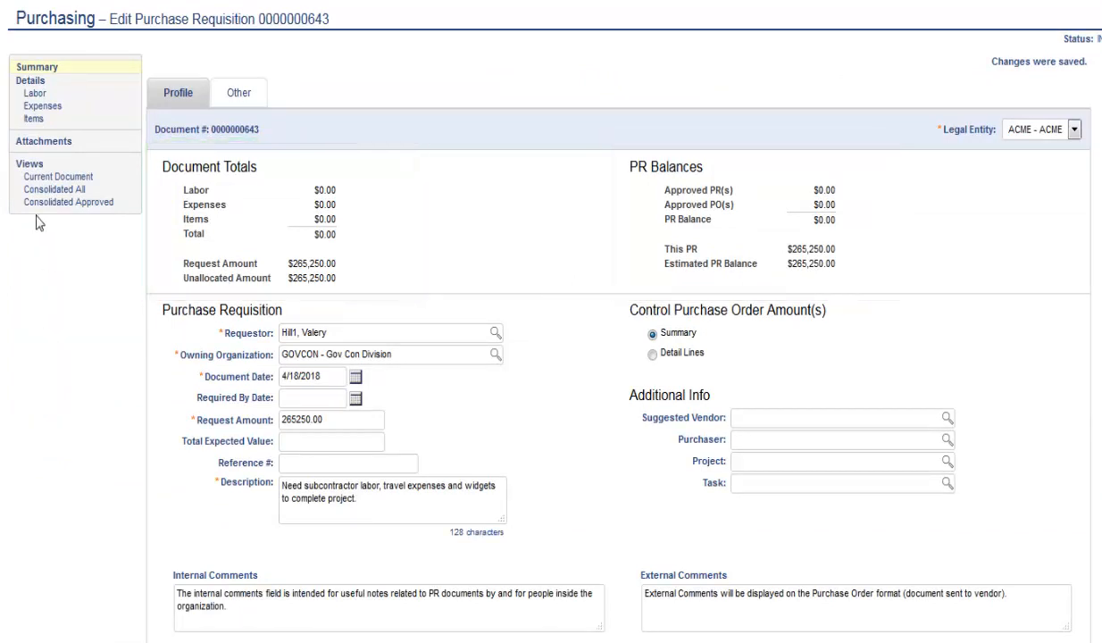
Add one labor line to the requisition described as "Line for Business Analyst" and widen the description column to fit it.
{"action": "left_click", "coordinate": [30, 96]}
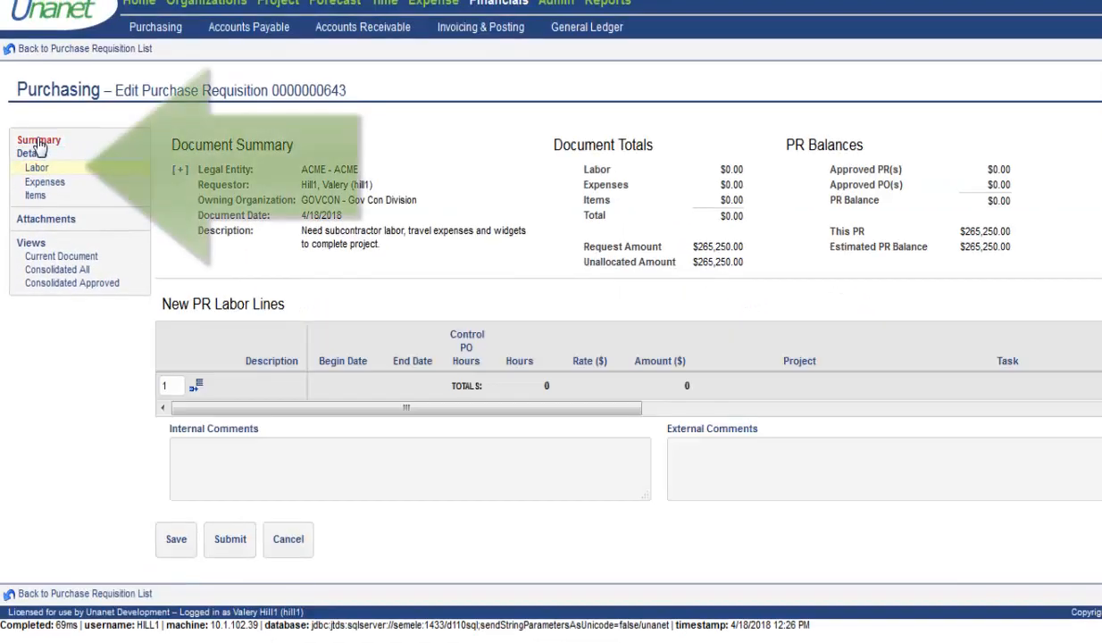
{"action": "left_click", "coordinate": [198, 387]}
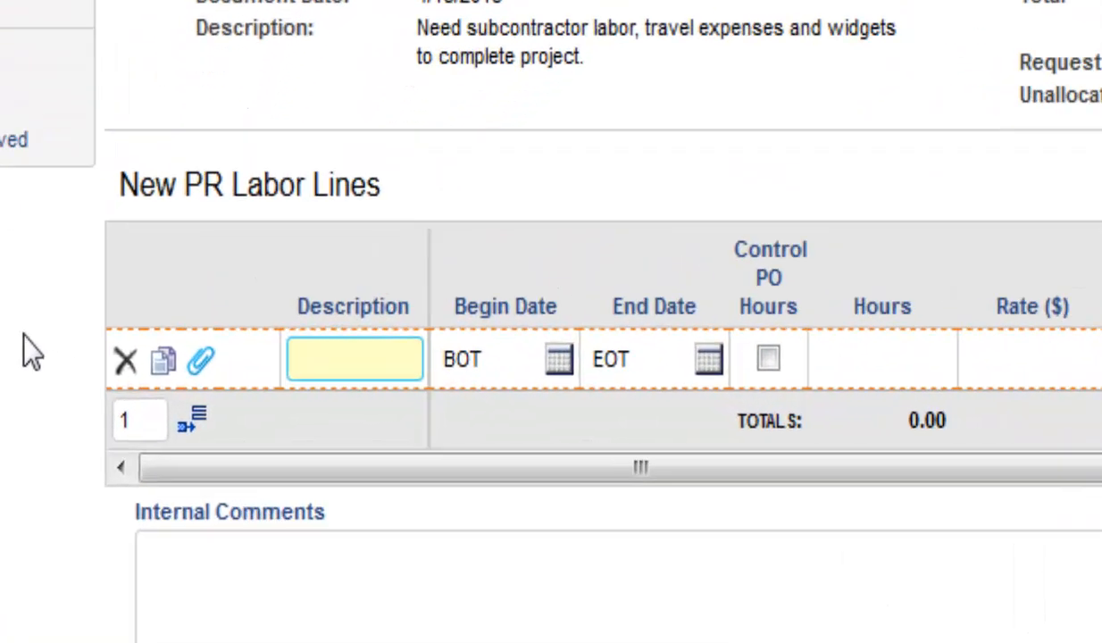
{"action": "type", "text": "Business Analyst"}
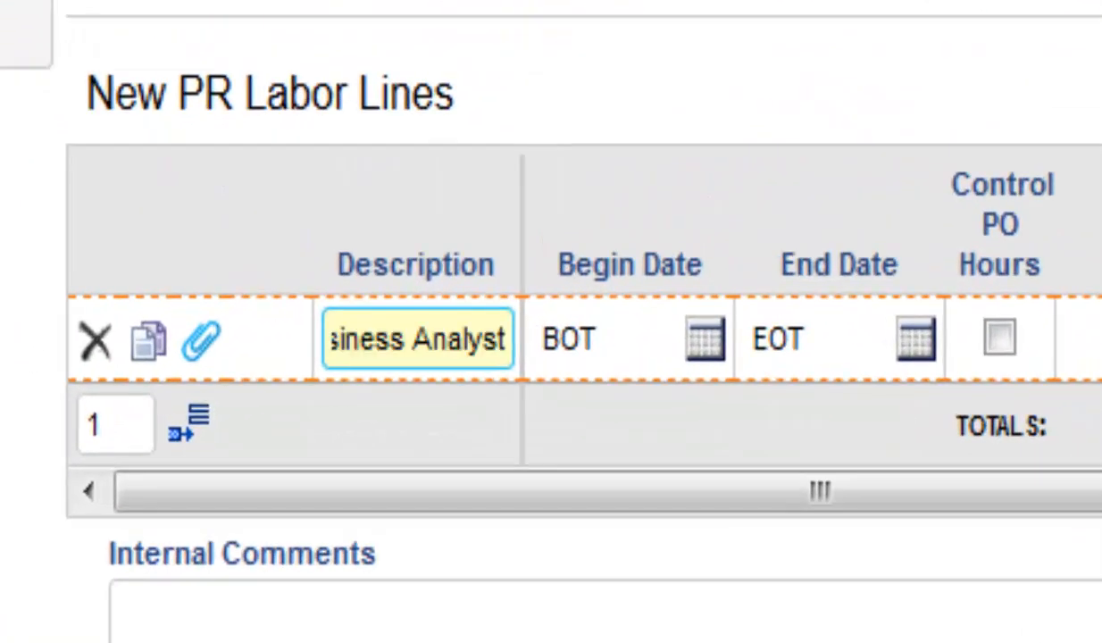
{"action": "left_click_drag", "start_coordinate": [542, 241], "coordinate": [719, 234]}
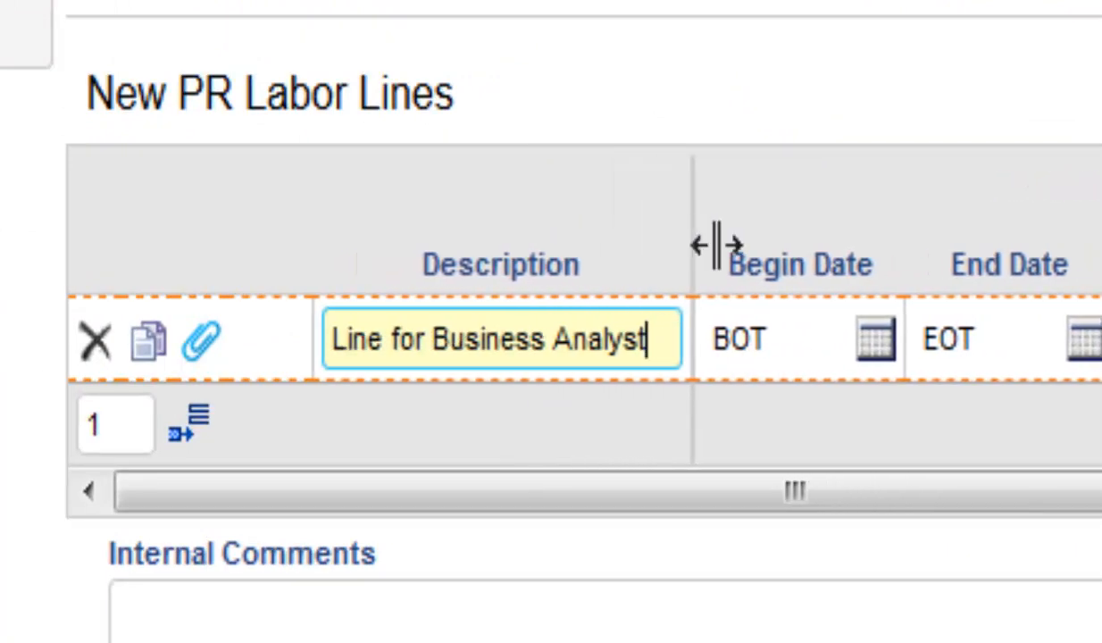
{"action": "key", "text": "Tab"}
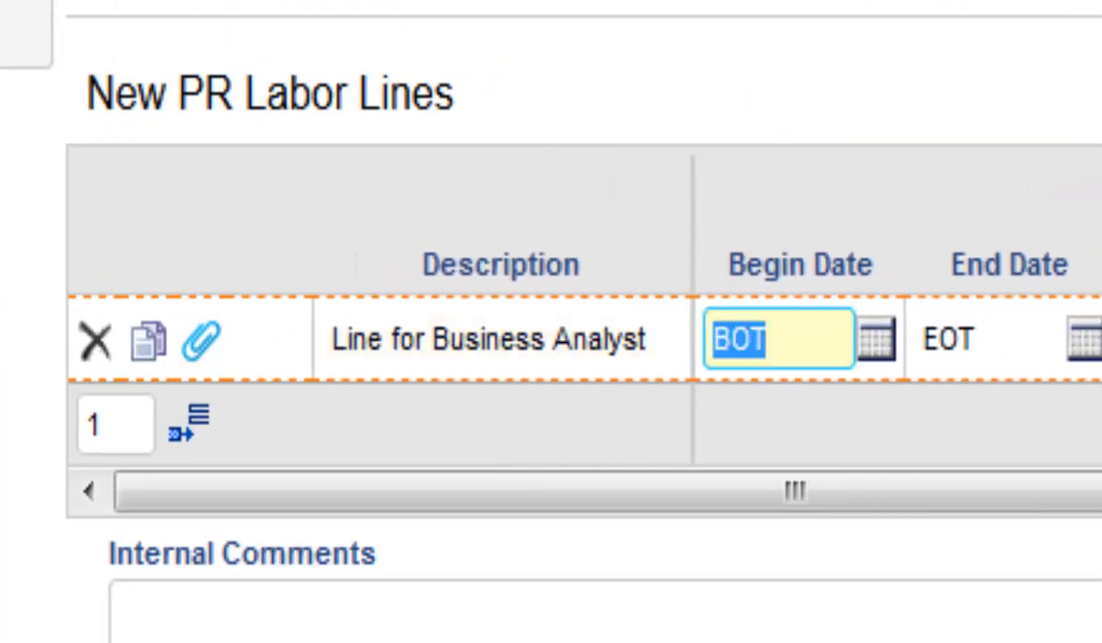
Set the labor line's begin date to 1/1/2018 and its end date to 6/30/2018.
{"action": "type", "text": "1 1 18"}
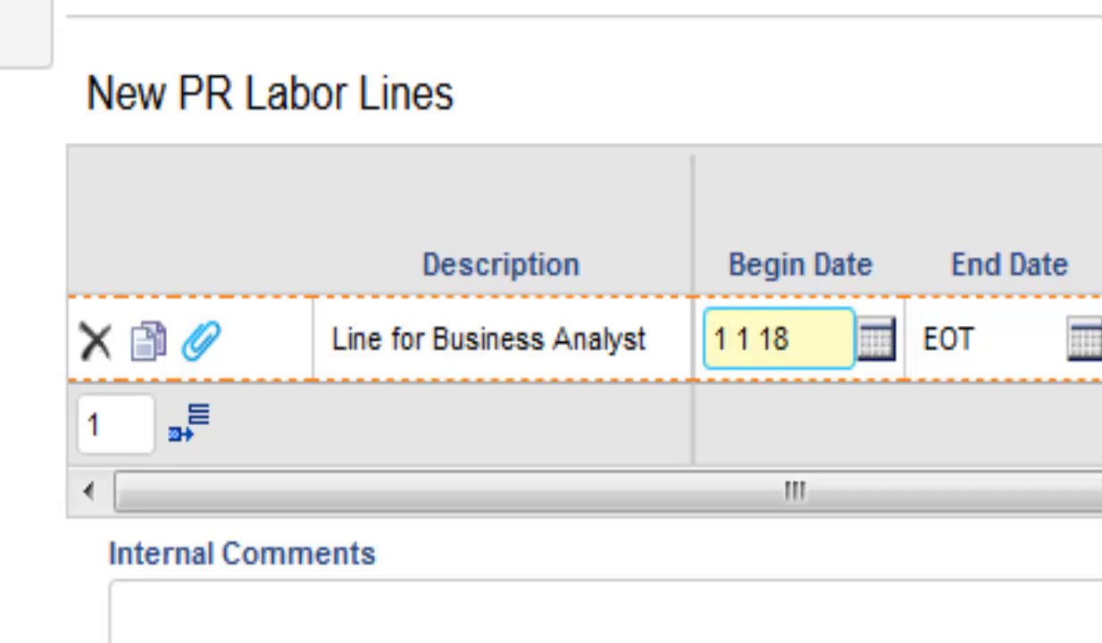
{"action": "key", "text": "Tab"}
{"action": "type", "text": "6 30 18"}
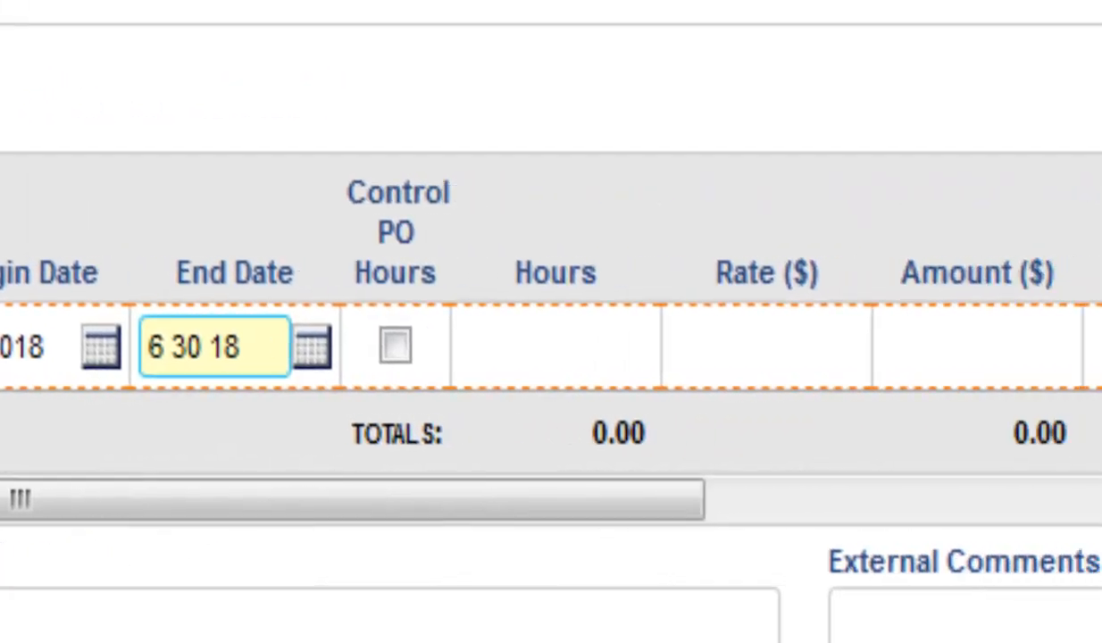
{"action": "key", "text": "Tab"}
Set the labor line's hours to 1040 and its rate to $80.
{"action": "key", "text": "Tab"}
{"action": "type", "text": "1040"}
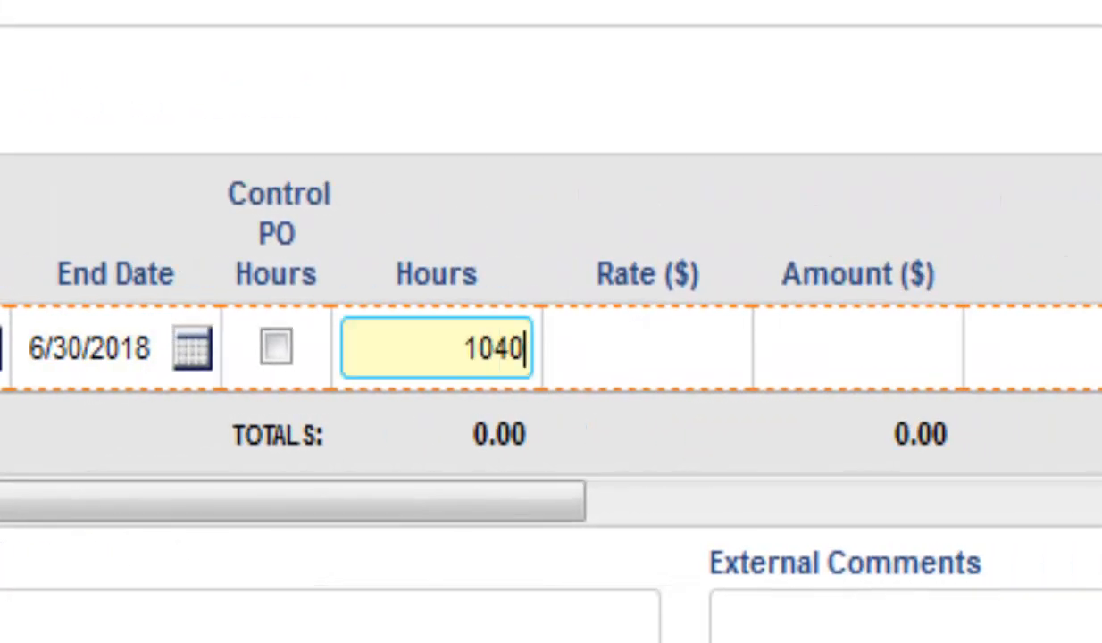
{"action": "key", "text": "Tab"}
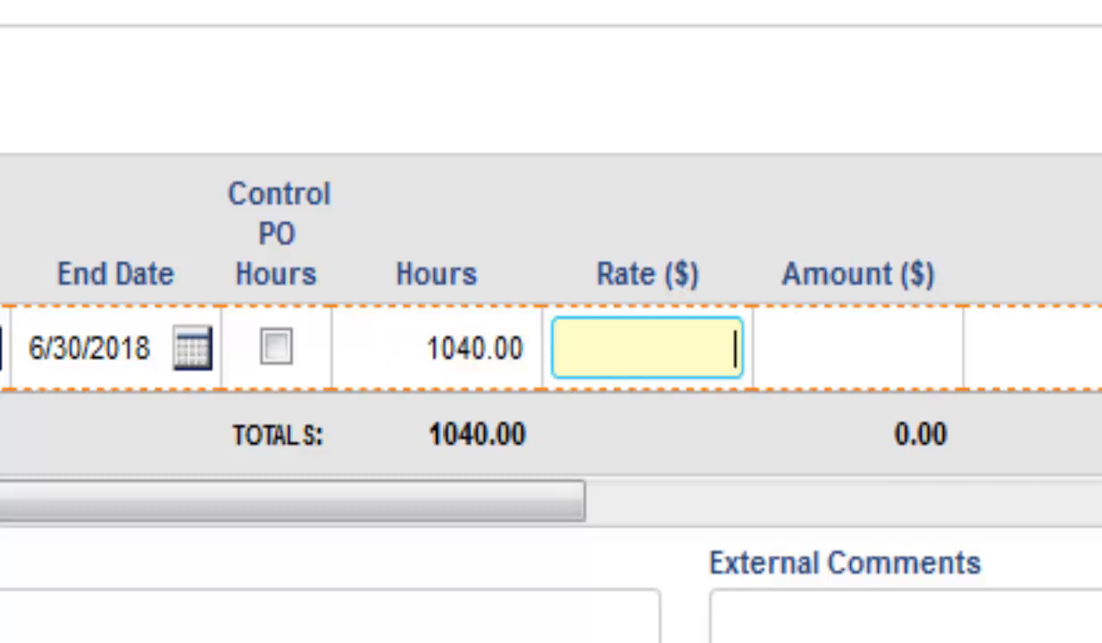
{"action": "type", "text": "80"}
{"action": "key", "text": "Tab"}
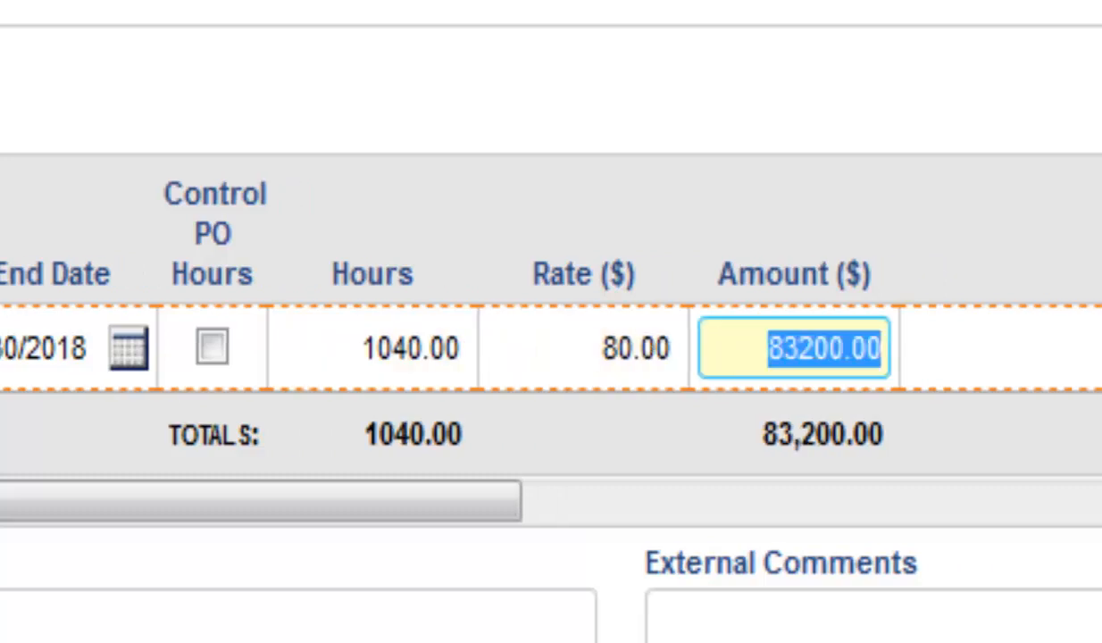
{"action": "key", "text": "Tab"}
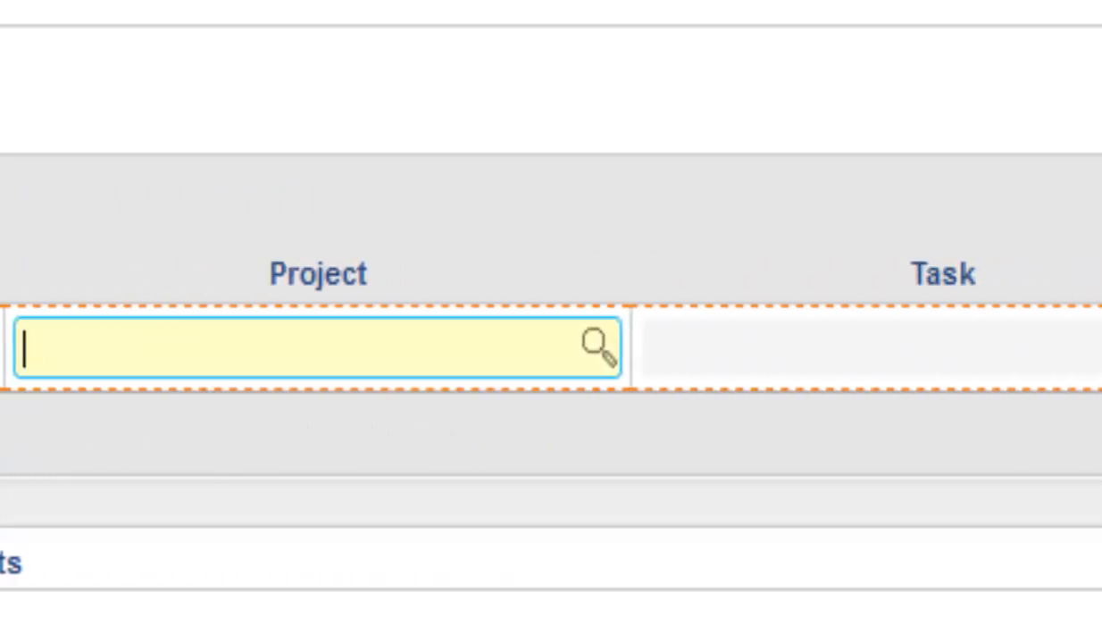
Set the Business Analyst line's labor category to _Business Analyst.
{"action": "left_click_drag", "start_coordinate": [5, 500], "coordinate": [778, 501]}
{"action": "left_click", "coordinate": [102, 372]}
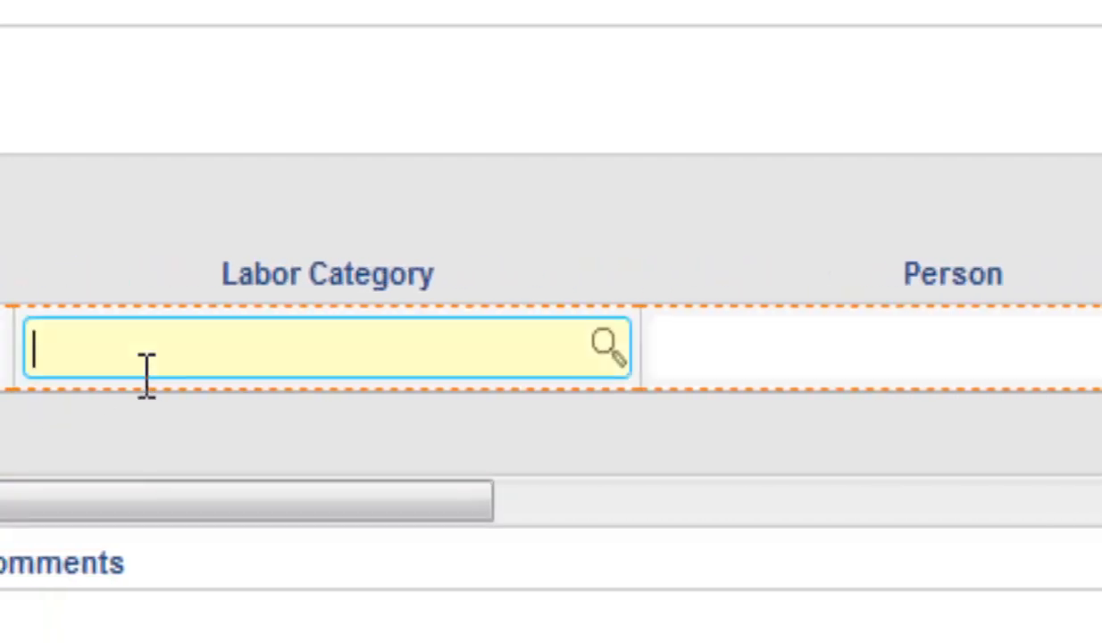
{"action": "type", "text": "%"}
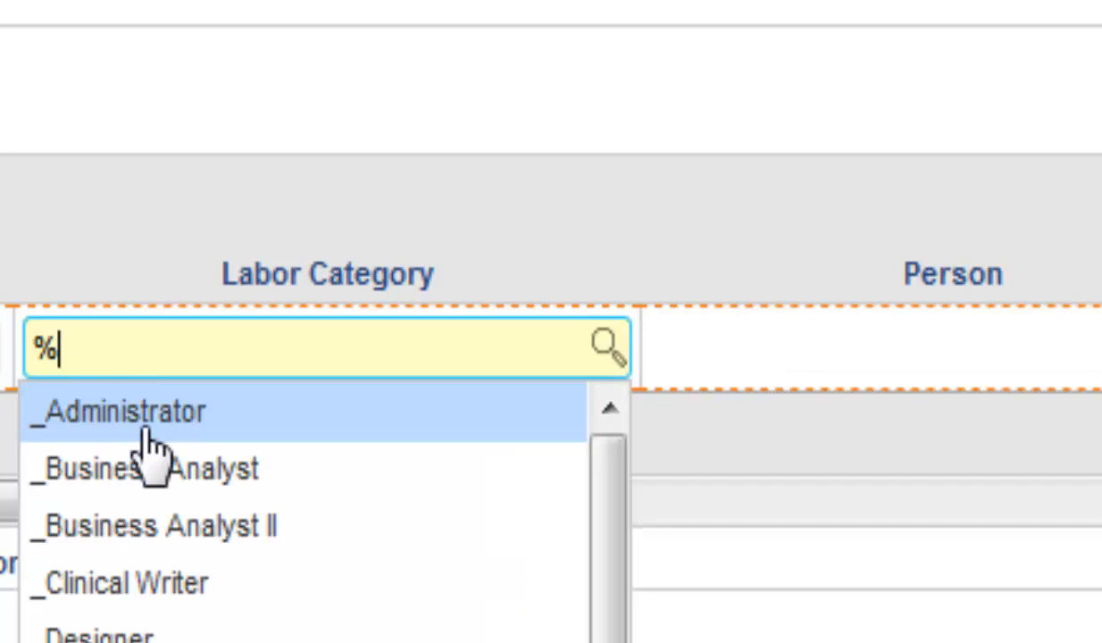
{"action": "left_click", "coordinate": [150, 466]}
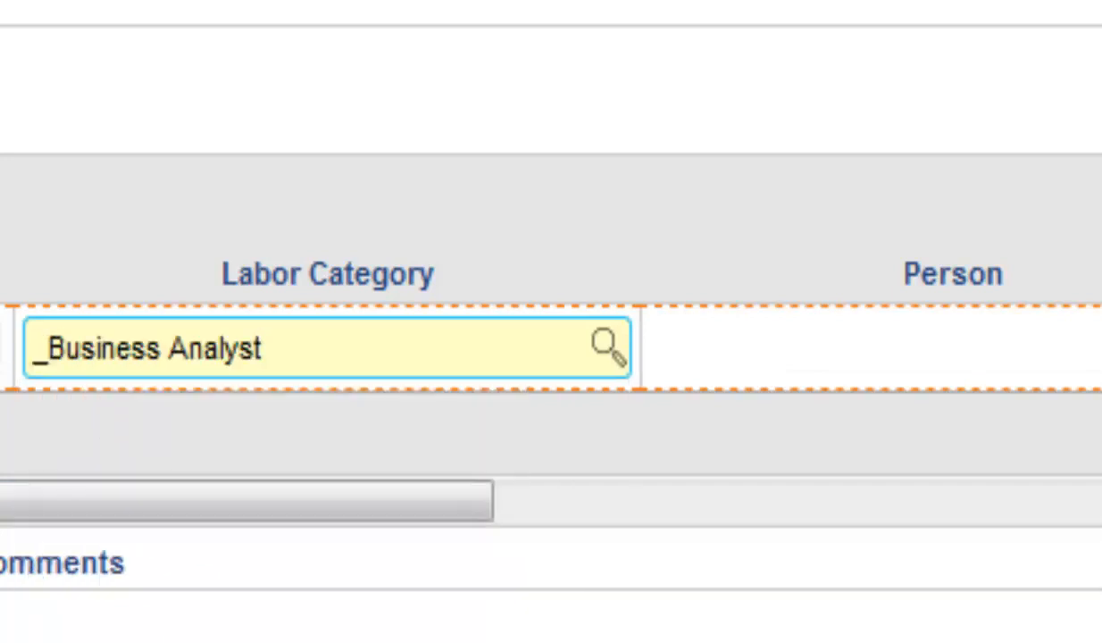
Add a second labor line to the requisition described as "Line for engineer".
{"action": "left_click_drag", "start_coordinate": [384, 500], "coordinate": [1021, 500]}
{"action": "left_click_drag", "start_coordinate": [0, 501], "coordinate": [127, 487]}
{"action": "left_click_drag", "start_coordinate": [470, 457], "coordinate": [0, 488]}
{"action": "mouse_move", "coordinate": [3, 406]}
{"action": "left_mouse_down"}
{"action": "mouse_move", "coordinate": [0, 328]}
{"action": "mouse_move", "coordinate": [0, 401]}
{"action": "left_mouse_up"}
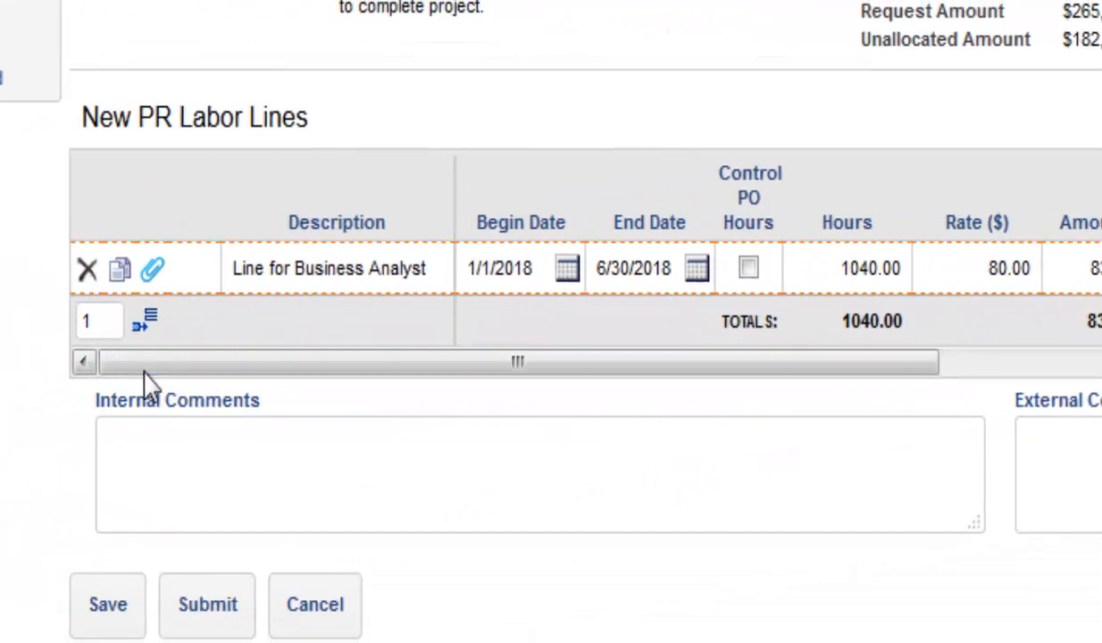
{"action": "left_click", "coordinate": [151, 326]}
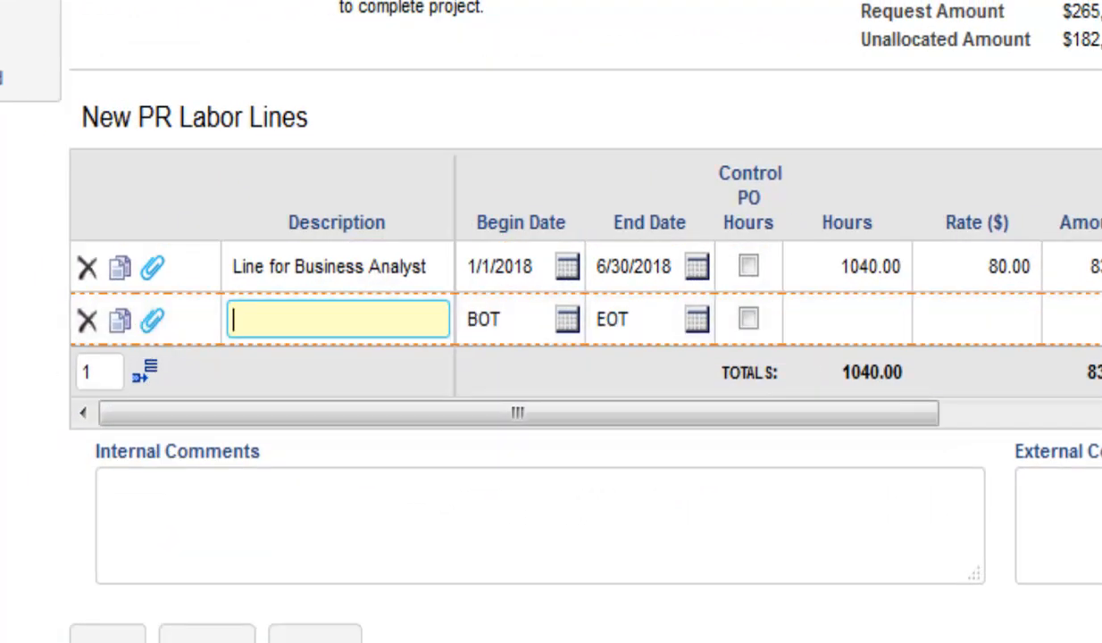
{"action": "type", "text": "Line for engineer"}
{"action": "key", "text": "Tab"}
Set the engineer line's begin date to 1/1/2018 and its end date to 6/30/2018.
{"action": "type", "text": "1"}
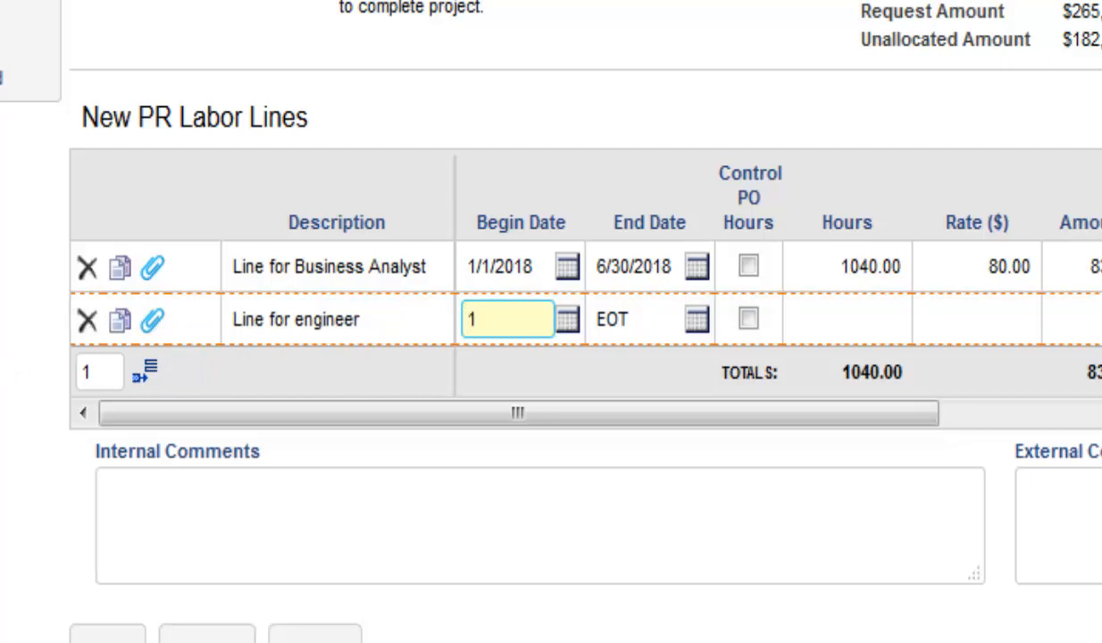
{"action": "type", "text": "/1/2018"}
{"action": "key", "text": "Tab"}
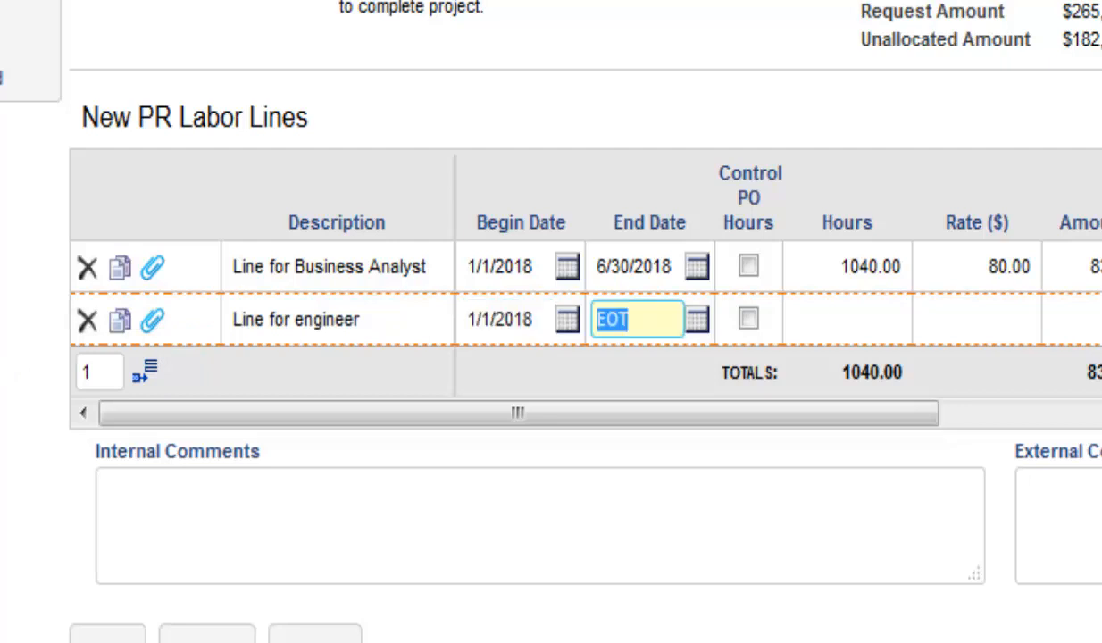
{"action": "type", "text": "6"}
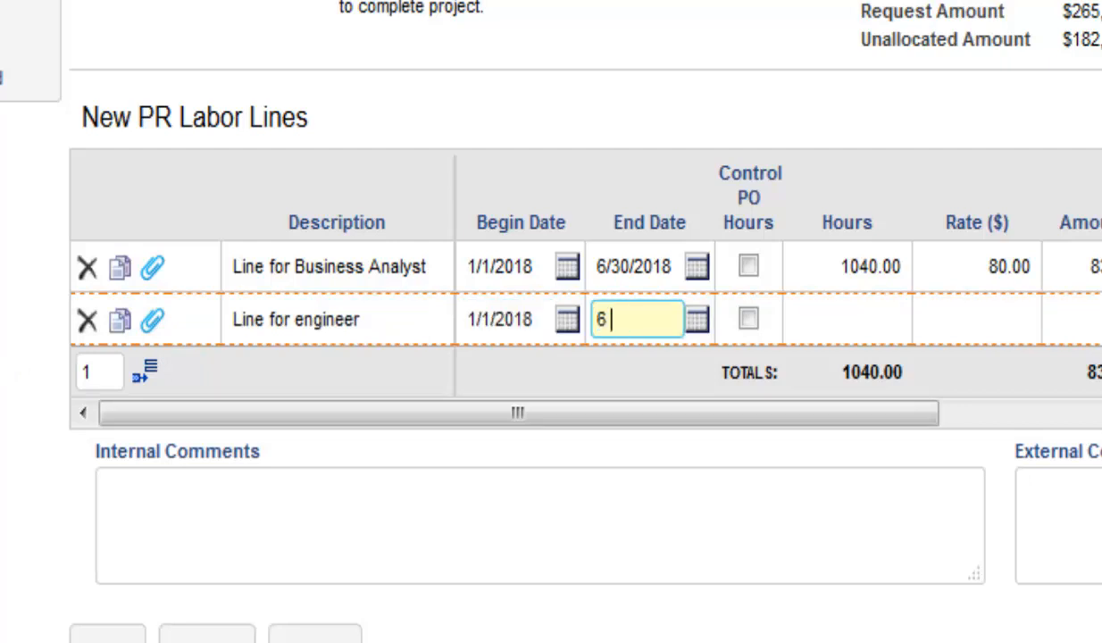
{"action": "type", "text": "/30/2018"}
{"action": "key", "text": "Tab"}
Set the engineer line's hours to 1040 and its rate to $150.
{"action": "key", "text": "Tab"}
{"action": "type", "text": "1040"}
{"action": "key", "text": "Tab"}
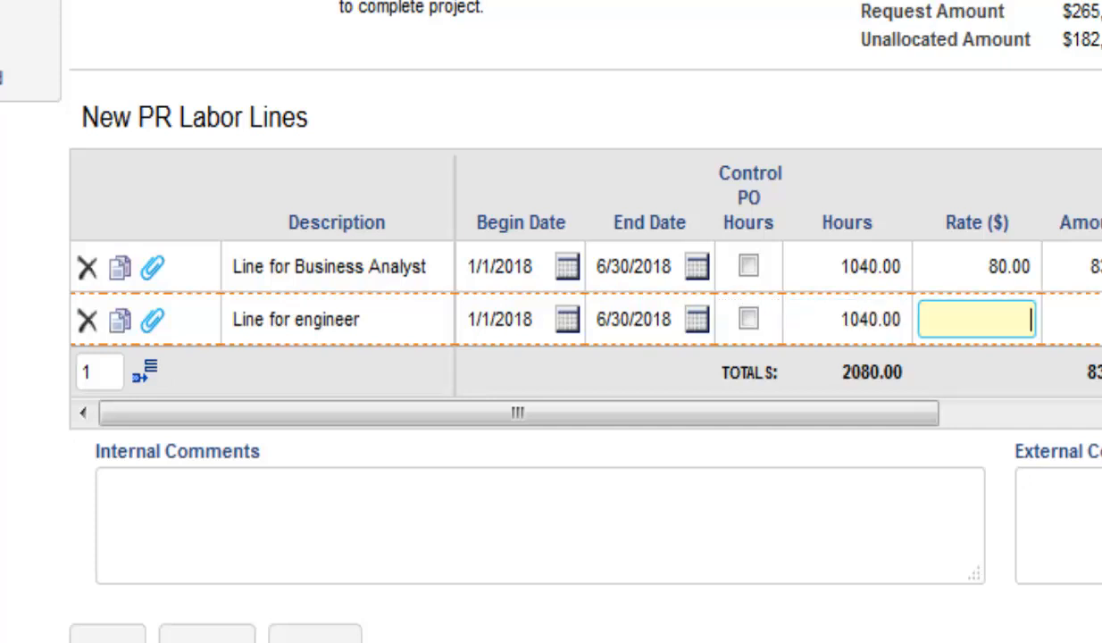
{"action": "type", "text": "150"}
{"action": "key", "text": "Tab"}
Set the engineer line's labor category to _Systems Engineer.
{"action": "left_click_drag", "start_coordinate": [428, 416], "coordinate": [928, 451]}
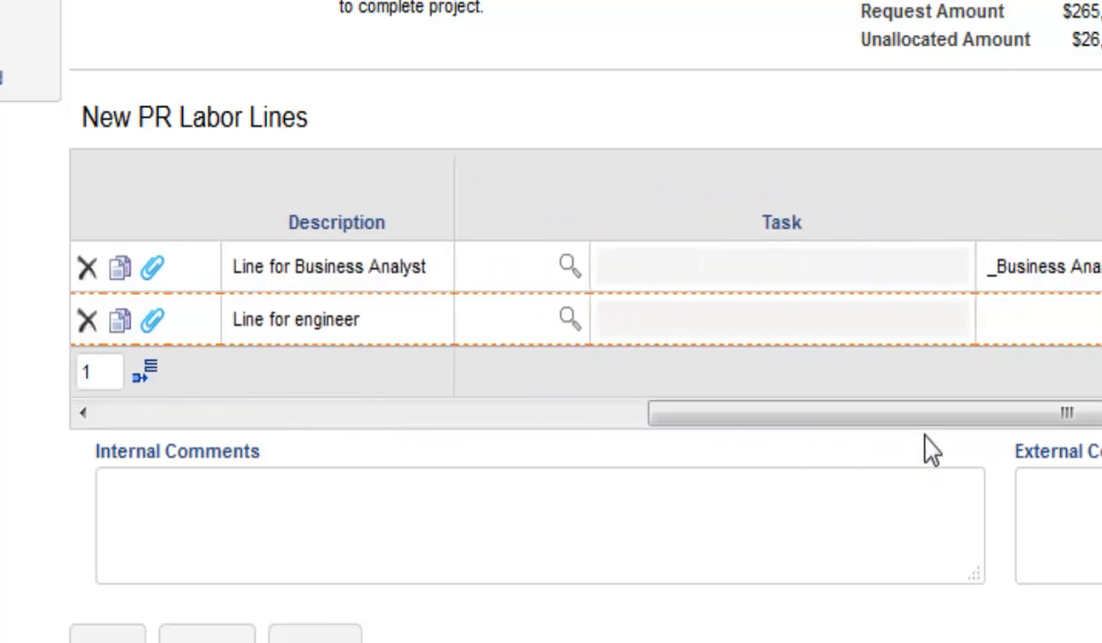
{"action": "left_click", "coordinate": [159, 313]}
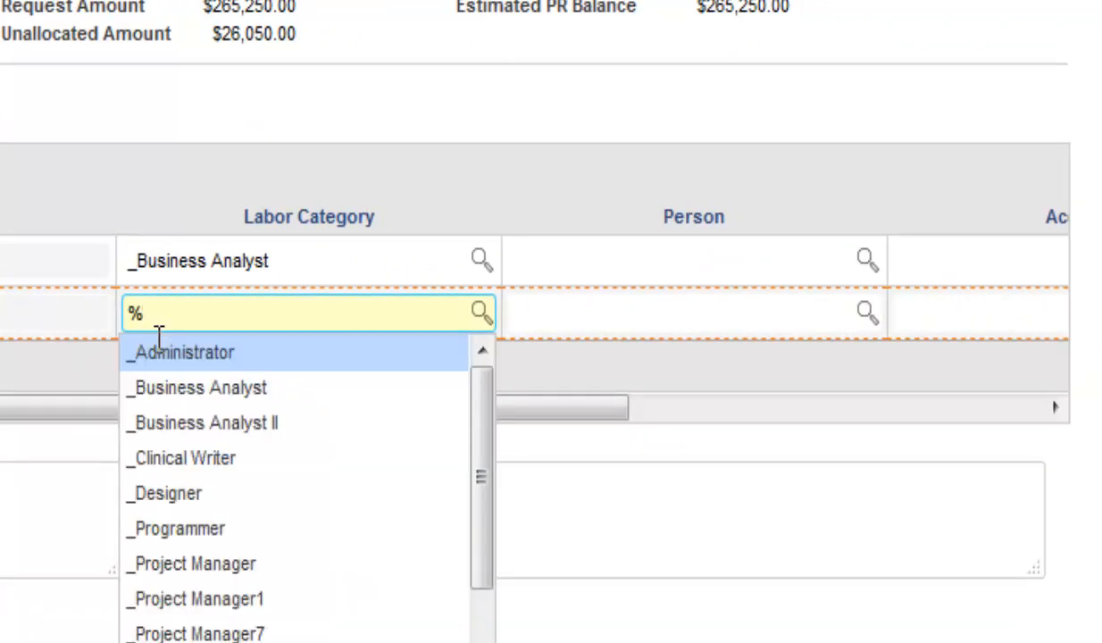
{"action": "type", "text": "%sys"}
{"action": "left_click", "coordinate": [159, 356]}
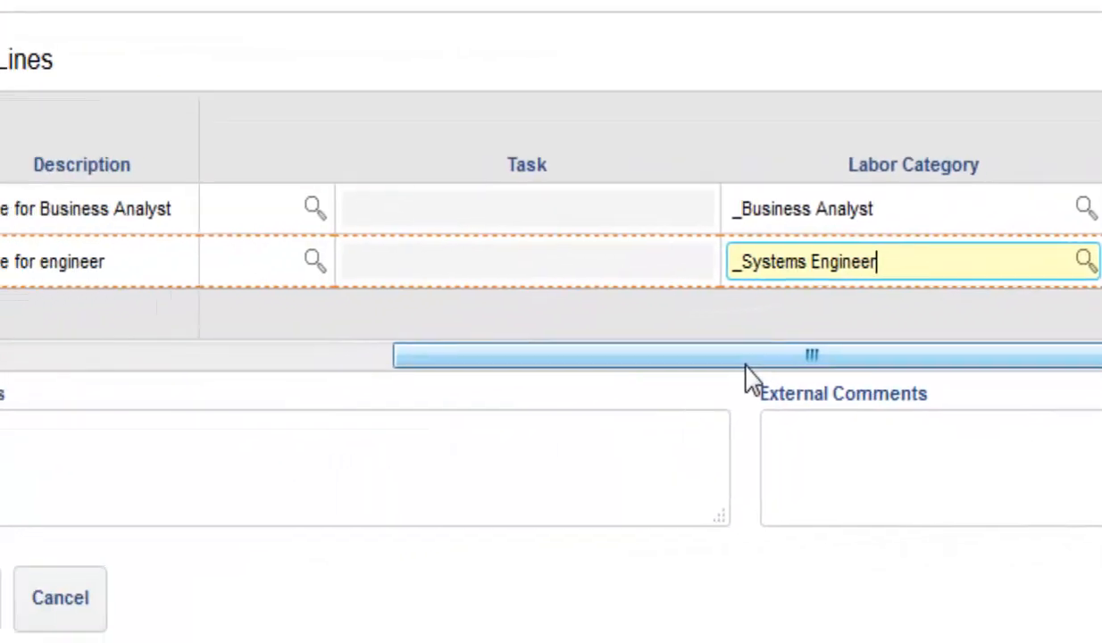
Enter the internal comment "Must have extensive java scripts knowledge" for the engineer line and save the labor lines.
{"action": "left_click", "coordinate": [865, 435]}
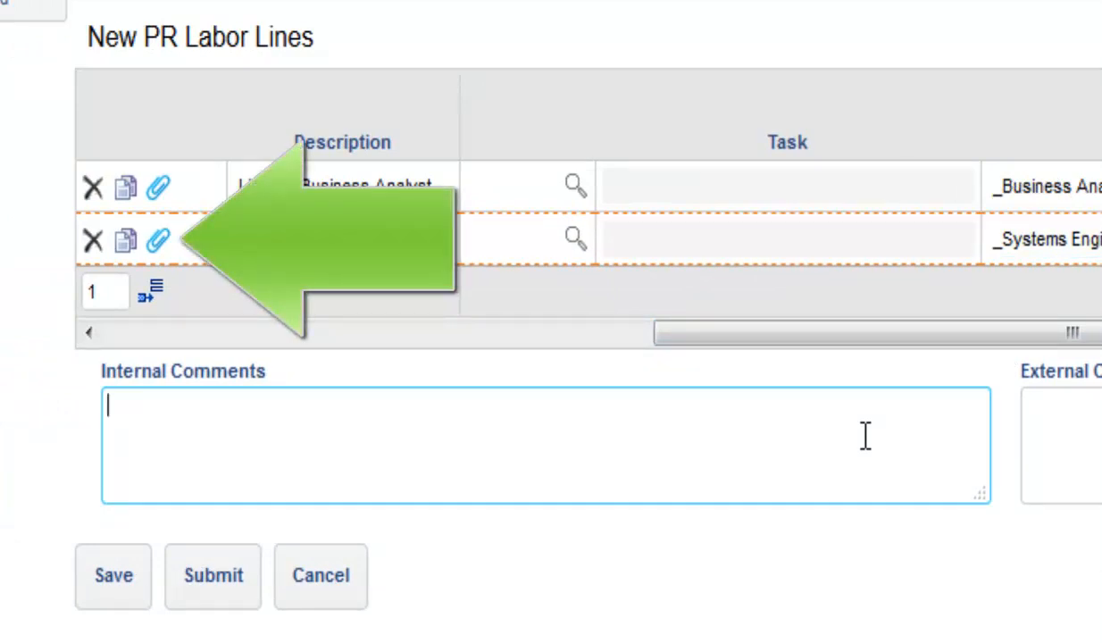
{"action": "type", "text": "Must have extensive java scripts knowledge"}
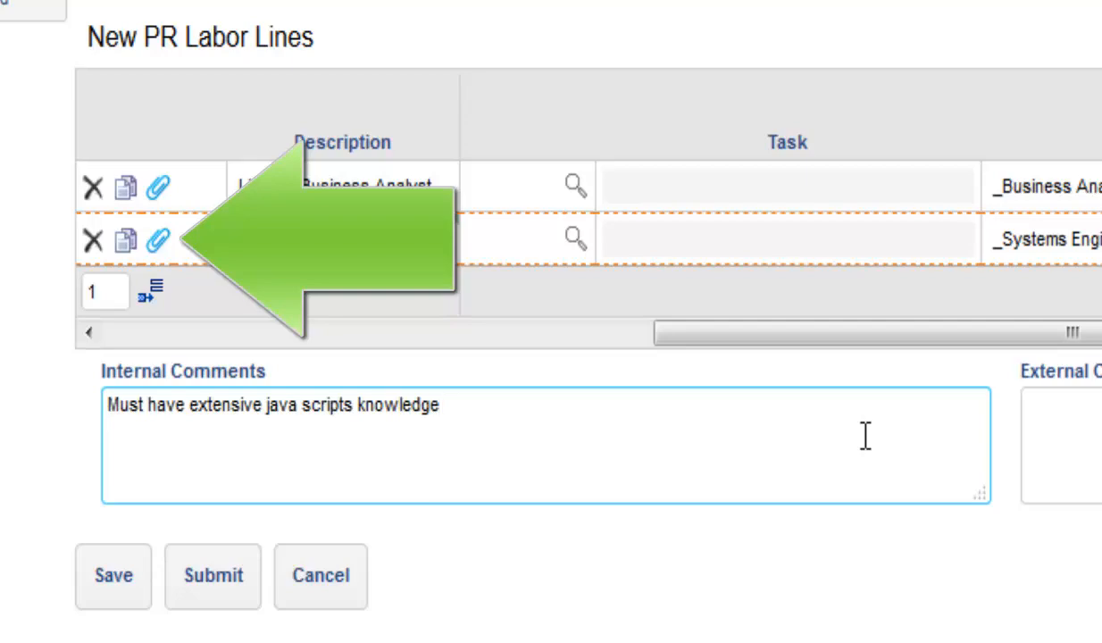
{"action": "left_click", "coordinate": [118, 565]}
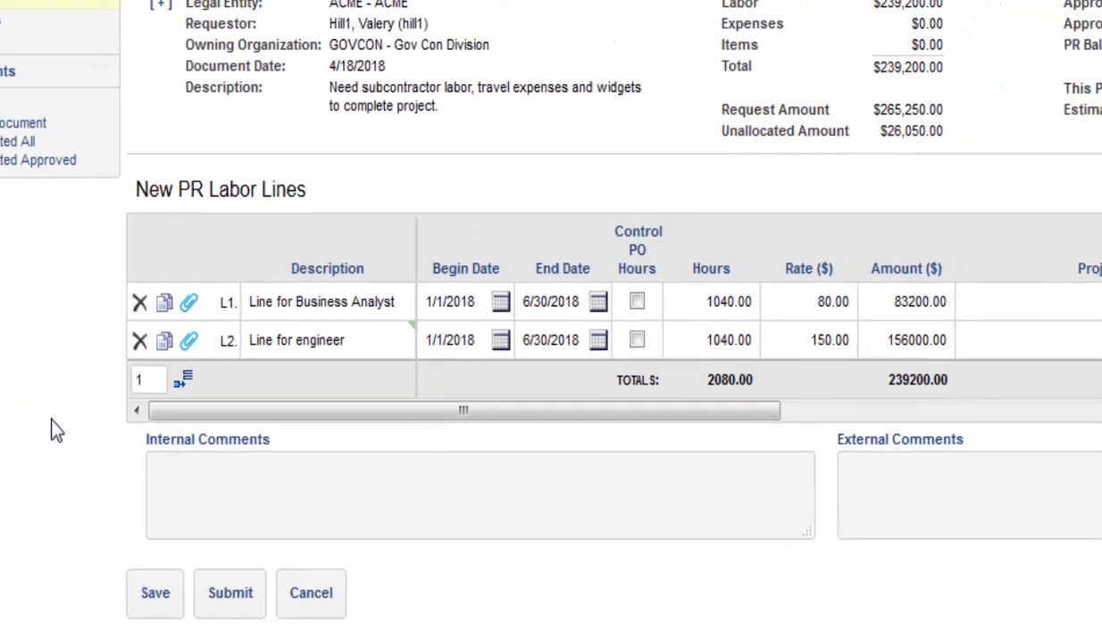
Open the requisition's expense details and add one expense line described as "Travel Expenses".
{"action": "left_click", "coordinate": [52, 150]}
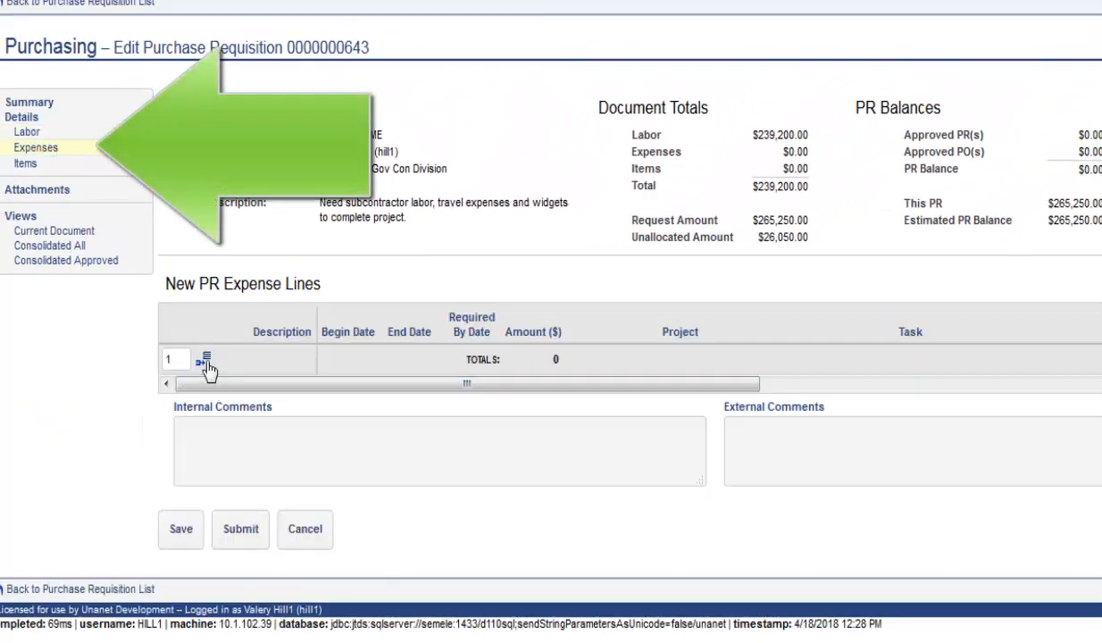
{"action": "left_click", "coordinate": [204, 362]}
{"action": "type", "text": "Travel Expenses"}
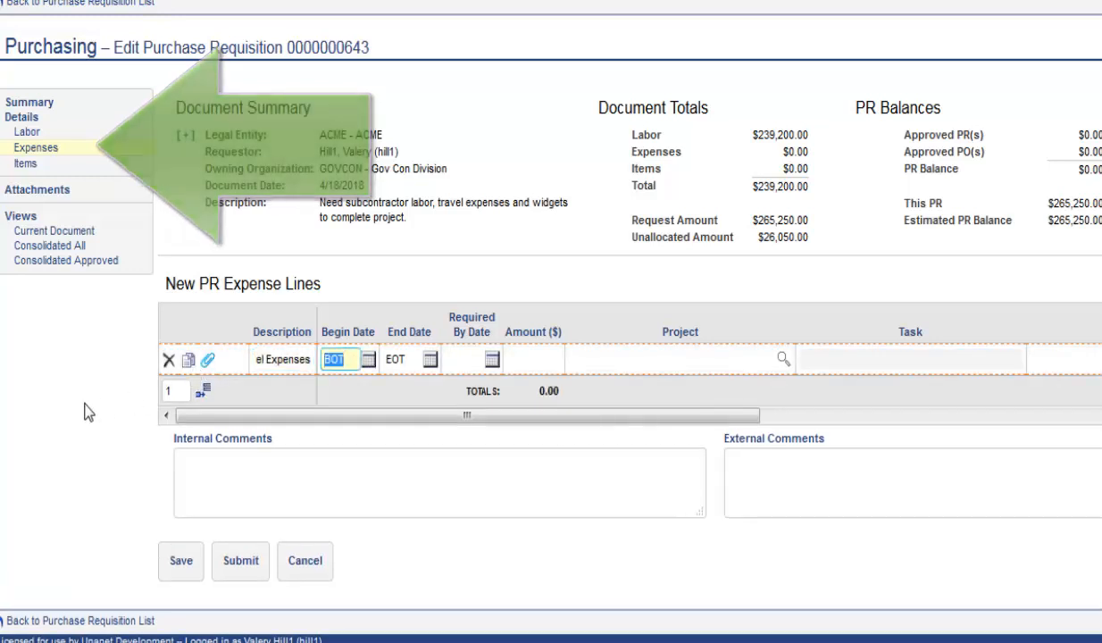
{"action": "key", "text": "Tab"}
Set the travel expense line's begin date to 1/1, its end date to 6/30 and its amount to $25000.
{"action": "type", "text": "1 1"}
{"action": "key", "text": "Tab"}
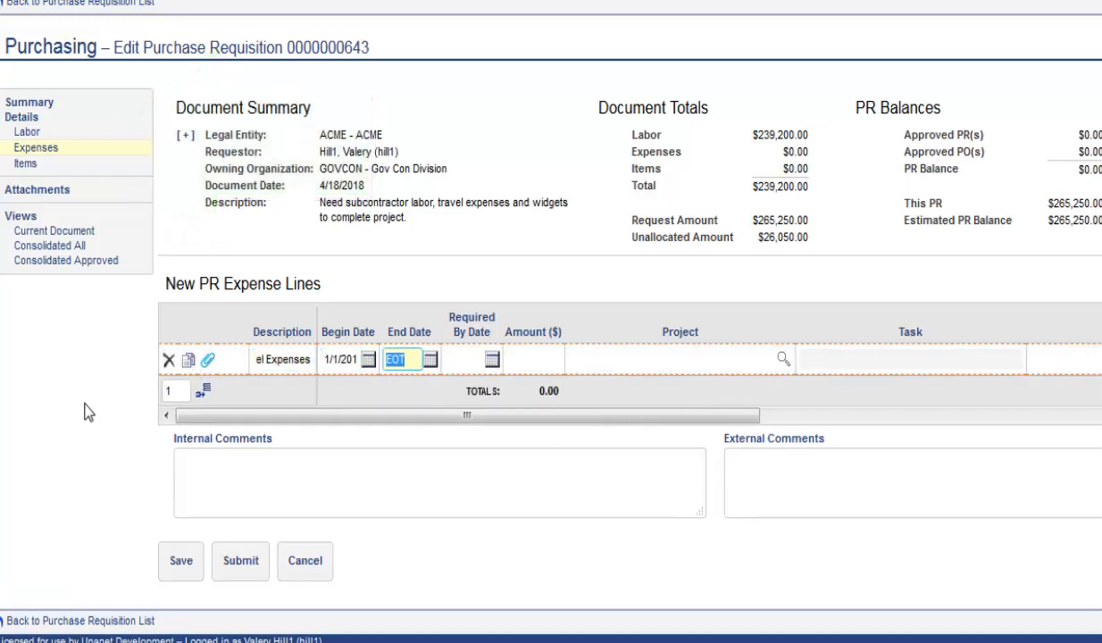
{"action": "type", "text": "6 30"}
{"action": "key", "text": "Tab"}
{"action": "key", "text": "Tab"}
{"action": "key", "text": "Tab"}
Enter the internal comment "Travel expenses for the team from 1/1/17 to 6/30/17" and save the expense line.
{"action": "left_click", "coordinate": [211, 485]}
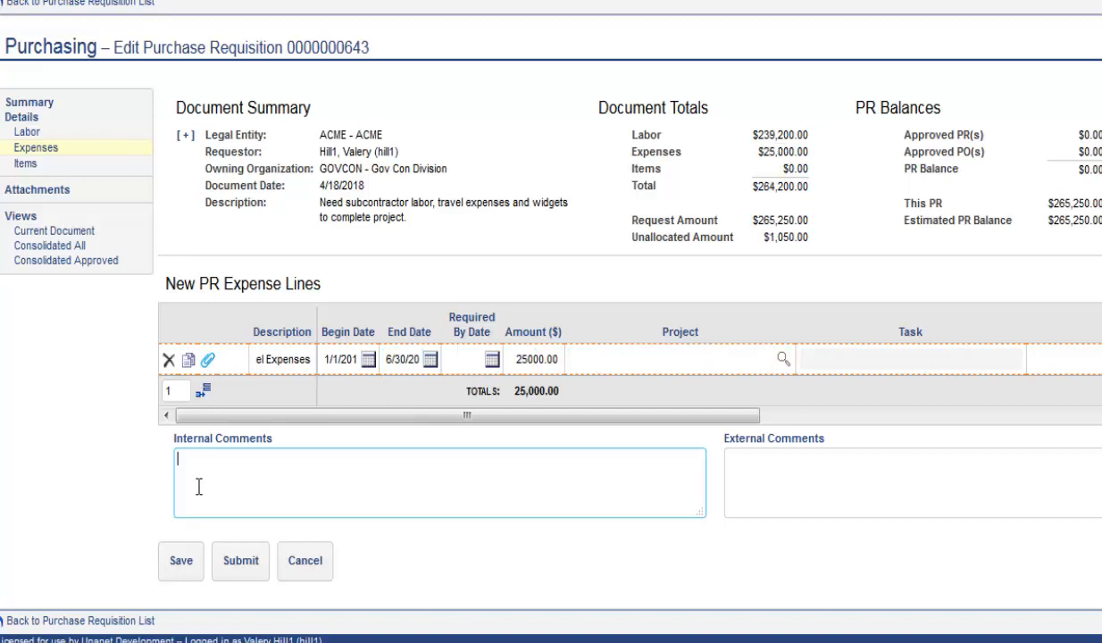
{"action": "type", "text": "Travel expenses for the team from 1/1/17 to 6/30/17"}
{"action": "left_click", "coordinate": [180, 561]}
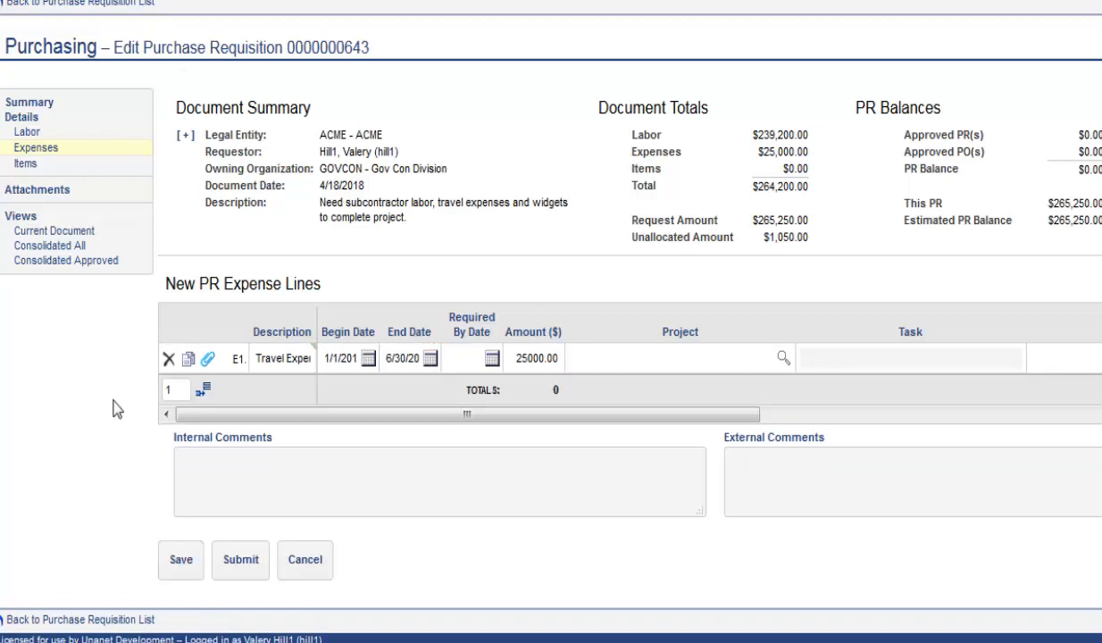
Open the requisition's item details and add a line described as "Widget 1" with required-by date 1/1/2018.
{"action": "left_click", "coordinate": [27, 165]}
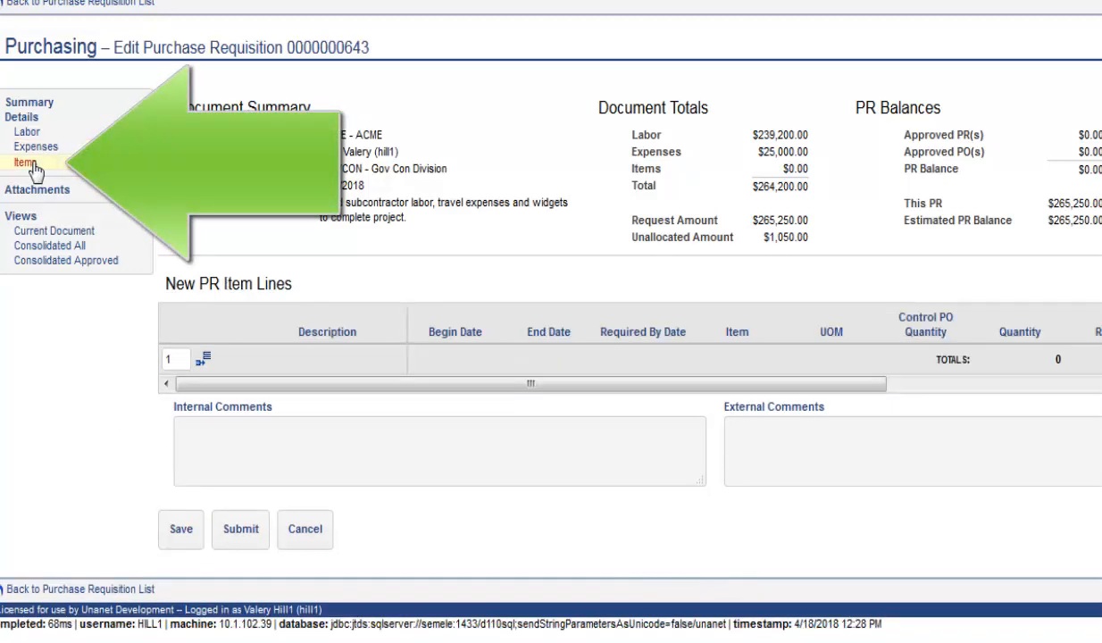
{"action": "left_click", "coordinate": [207, 361]}
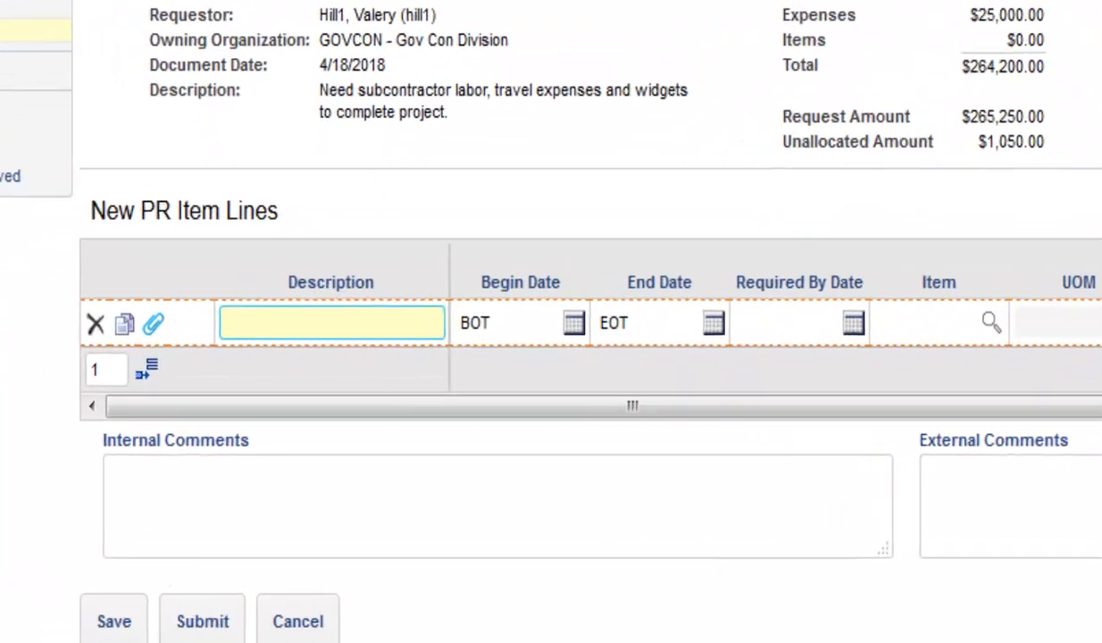
{"action": "type", "text": "Widget 1"}
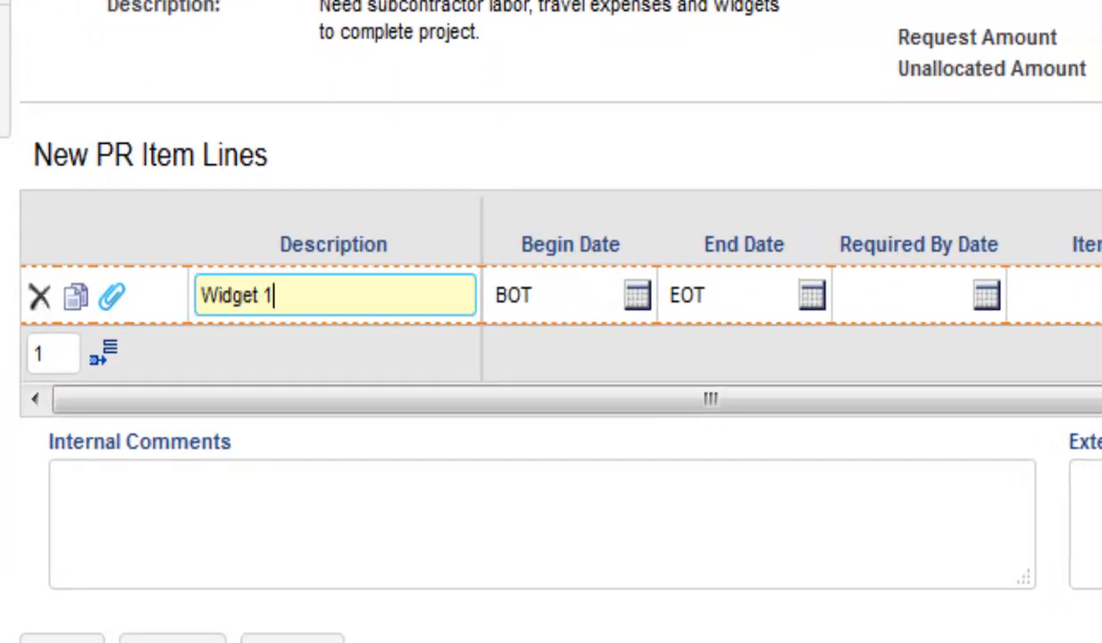
{"action": "key", "text": "Tab"}
{"action": "key", "text": "Tab"}
{"action": "key", "text": "Tab"}
{"action": "type", "text": "1 1"}
{"action": "key", "text": "Tab"}
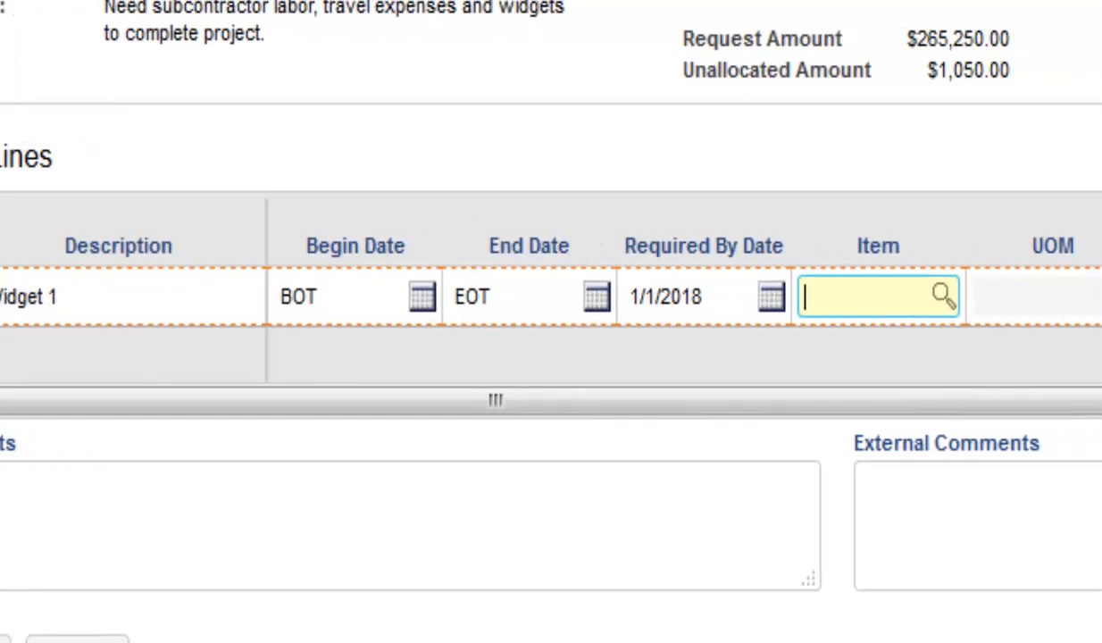
Assign item 45444 - Widget 1 to the Widget 1 line and set its unit of measure to EA.
{"action": "type", "text": "wid"}
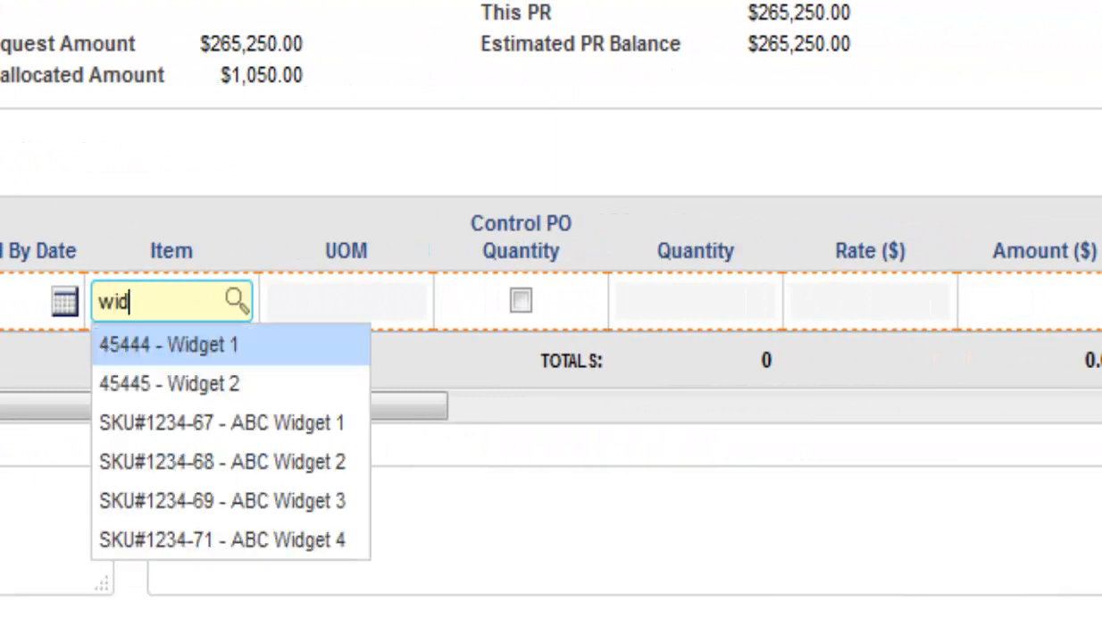
{"action": "key", "text": "Return"}
{"action": "key", "text": "Tab"}
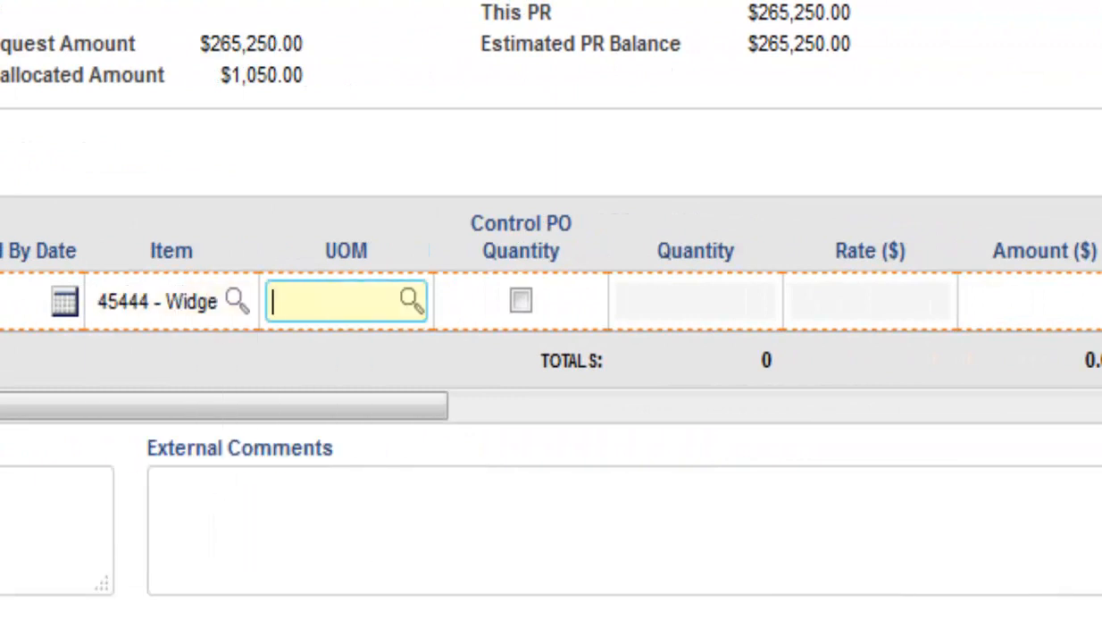
{"action": "type", "text": "%"}
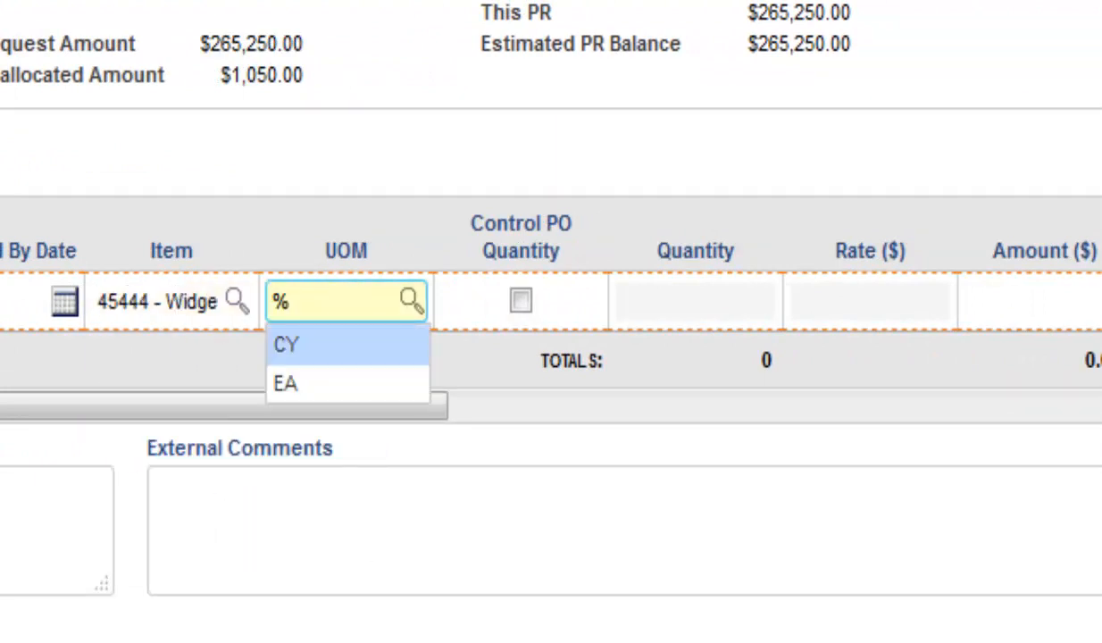
{"action": "key", "text": "Down"}
{"action": "key", "text": "Return"}
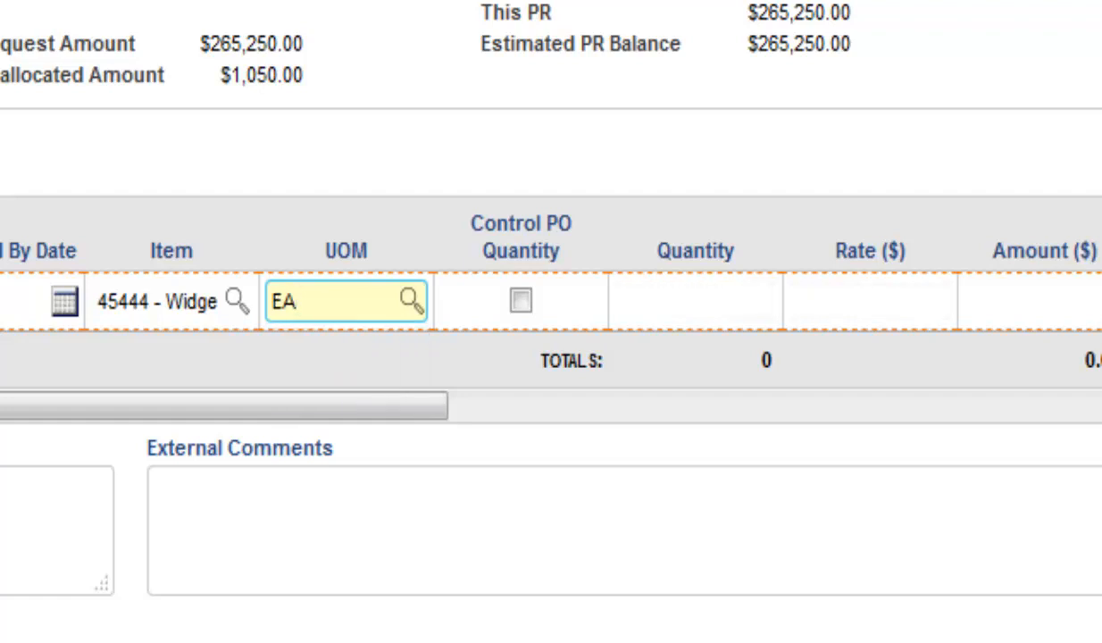
Enable PO quantity control on the Widget 1 line and set its quantity to 15 and rate to $40.
{"action": "key", "text": "Tab"}
{"action": "key", "text": "space"}
{"action": "key", "text": "Tab"}
{"action": "type", "text": "15"}
{"action": "key", "text": "Tab"}
{"action": "type", "text": "40"}
{"action": "key", "text": "Tab"}
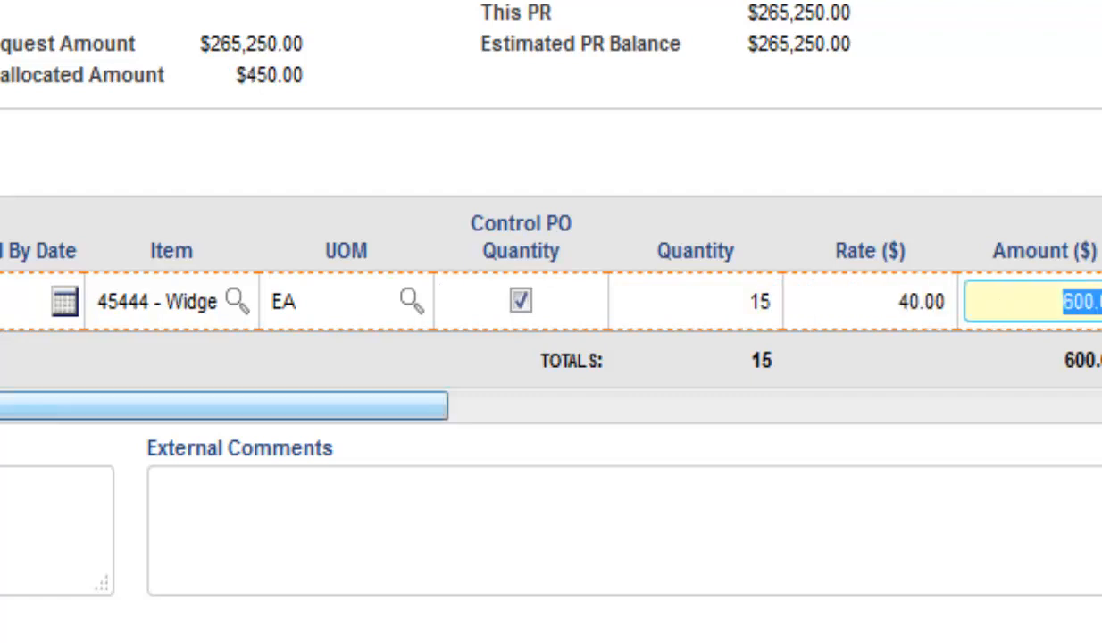
Set the Widget 1 line's account to Direct Materials and its organization to GOVCON.
{"action": "left_click_drag", "start_coordinate": [0, 434], "coordinate": [35, 433]}
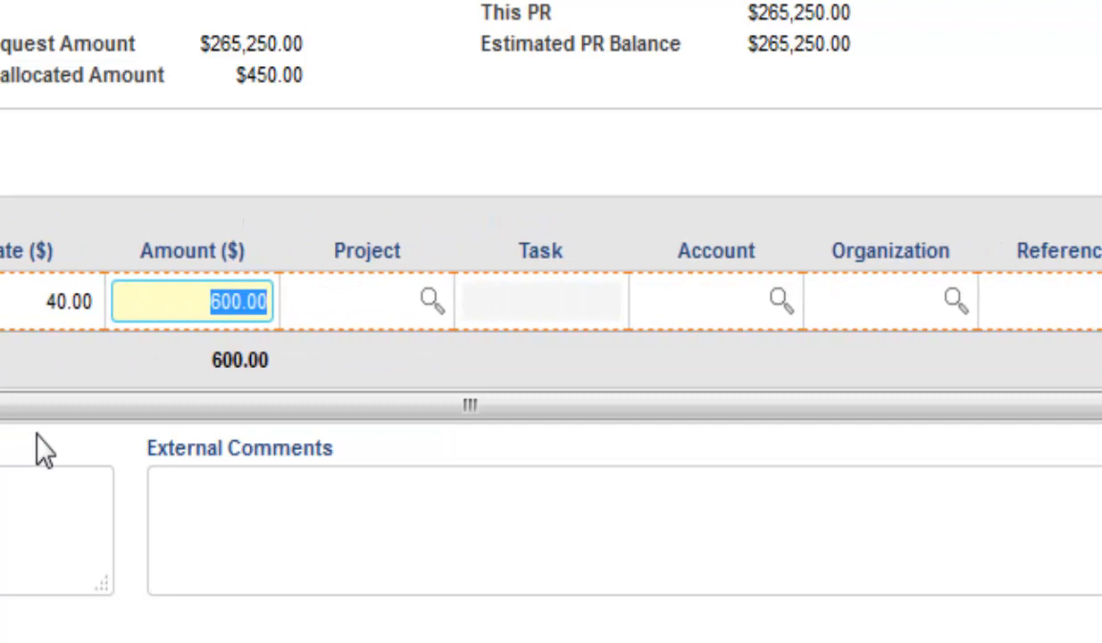
{"action": "key", "text": "Tab"}
{"action": "key", "text": "Tab"}
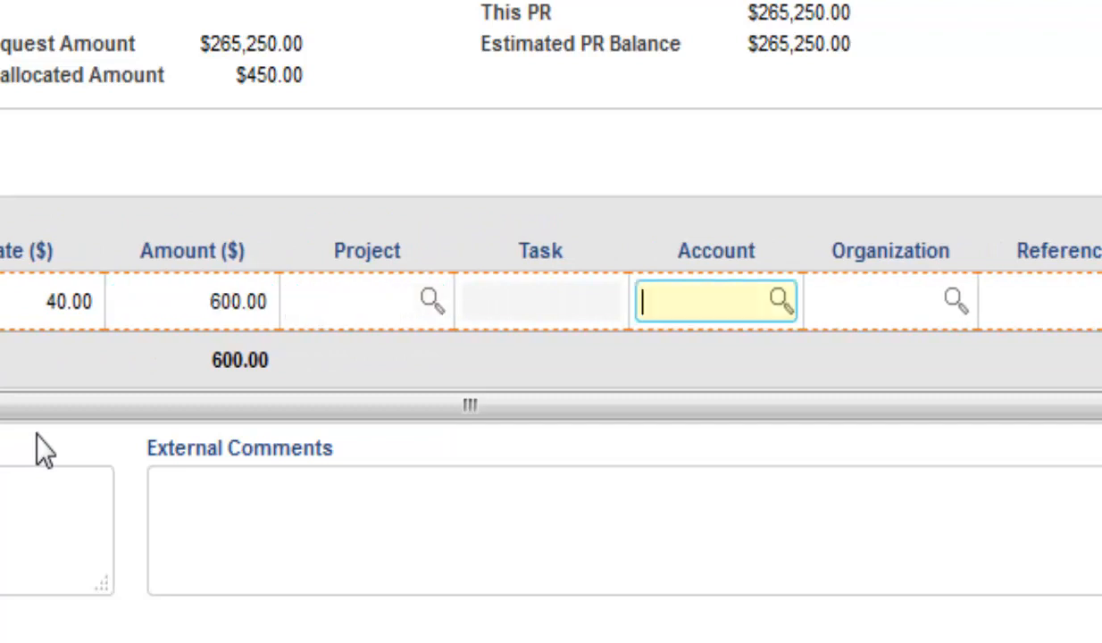
{"action": "type", "text": "mate"}
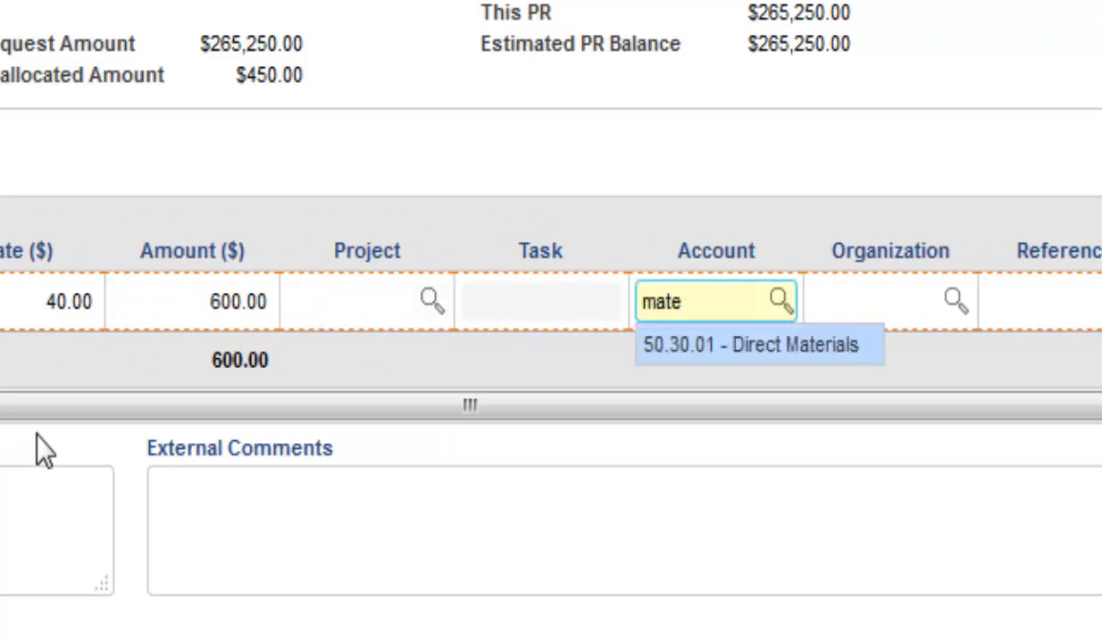
{"action": "key", "text": "Tab"}
{"action": "type", "text": "%"}
{"action": "key", "text": "Down"}
{"action": "key", "text": "Down"}
{"action": "key", "text": "Return"}
{"action": "key", "text": "Tab"}
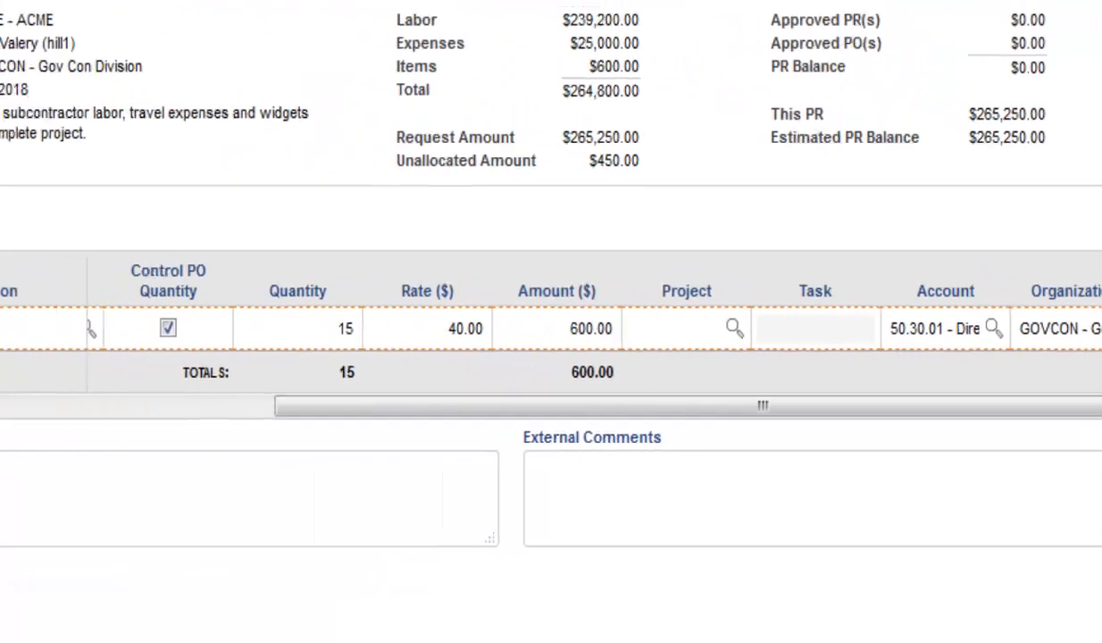
Add another requisition item line described as "Widget 2" with required-by date 1/1/2018.
{"action": "left_click", "coordinate": [75, 375]}
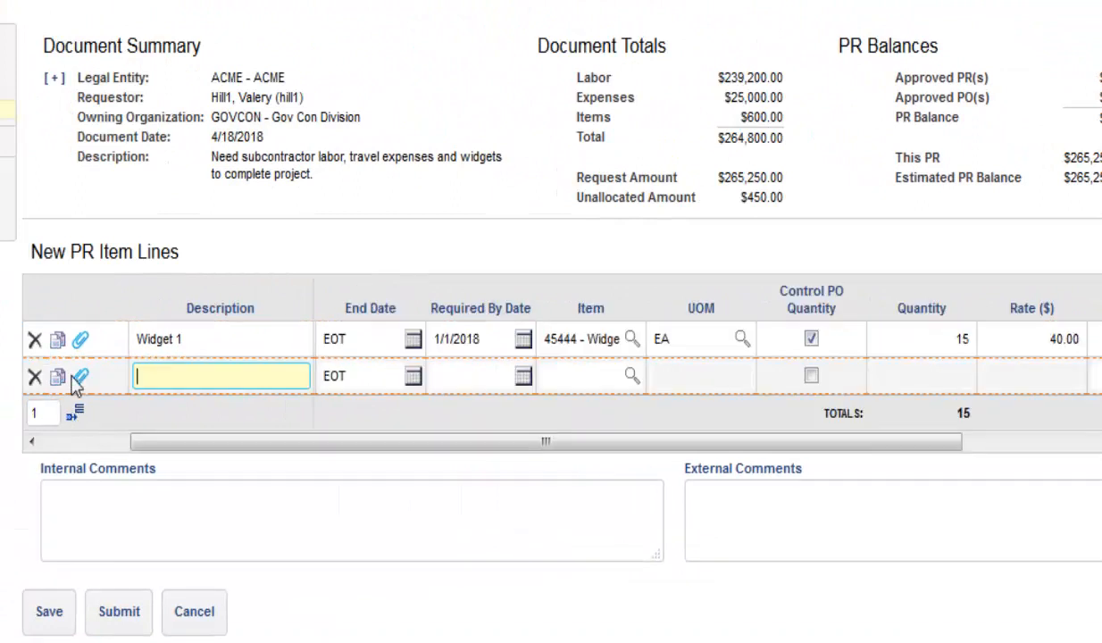
{"action": "type", "text": "Widget 2"}
{"action": "key", "text": "Tab"}
{"action": "key", "text": "Tab"}
{"action": "type", "text": "1/1/2018"}
{"action": "key", "text": "Tab"}
Assign item 45445 - Widget 2 to the Widget 2 line and set its unit of measure to EA.
{"action": "type", "text": "wid"}
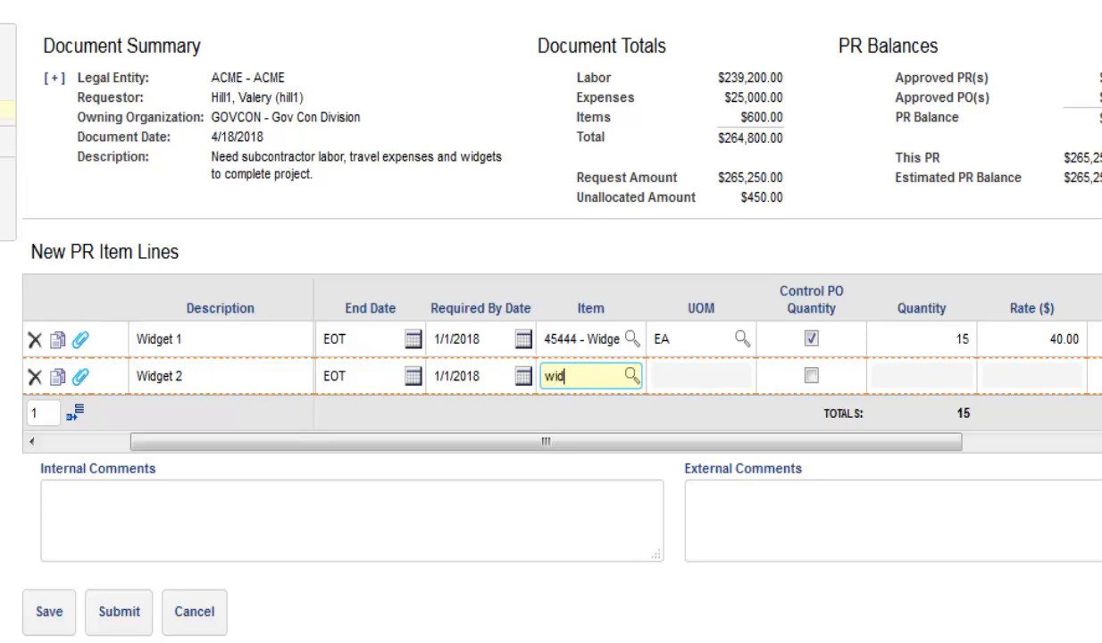
{"action": "key", "text": "Down"}
{"action": "key", "text": "Return"}
{"action": "key", "text": "Tab"}
{"action": "type", "text": "%"}
{"action": "key", "text": "Down"}
{"action": "key", "text": "Return"}
Set the Widget 2 line's quantity to 10 and rate to $45, leaving PO quantity control off.
{"action": "key", "text": "Tab"}
{"action": "key", "text": "Tab"}
{"action": "type", "text": "10"}
{"action": "key", "text": "Tab"}
{"action": "type", "text": "45"}
{"action": "key", "text": "Tab"}
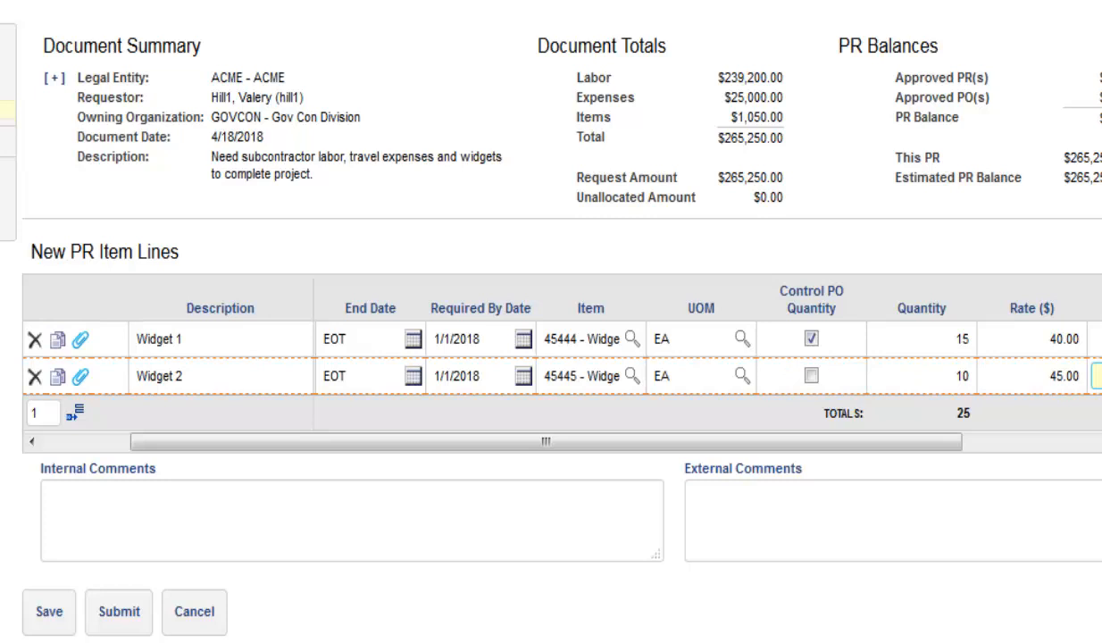
Set the Widget 2 line's account to 50.30.01 - Direct Materials.
{"action": "left_click_drag", "start_coordinate": [332, 451], "coordinate": [726, 466]}
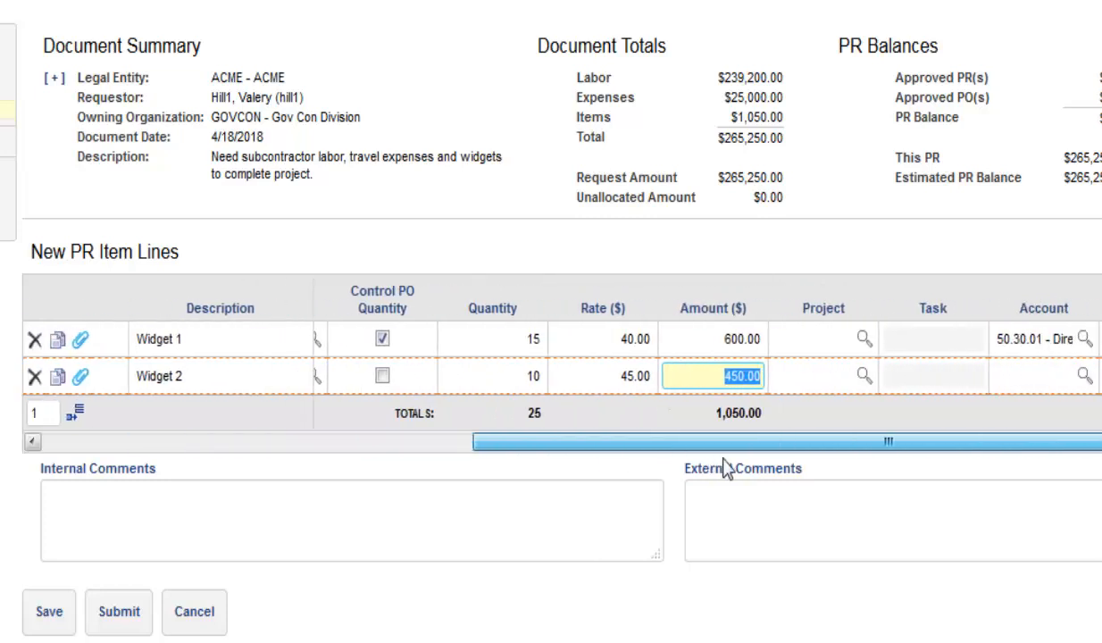
{"action": "left_click", "coordinate": [1020, 380]}
{"action": "type", "text": "mat"}
{"action": "left_click", "coordinate": [1020, 398]}
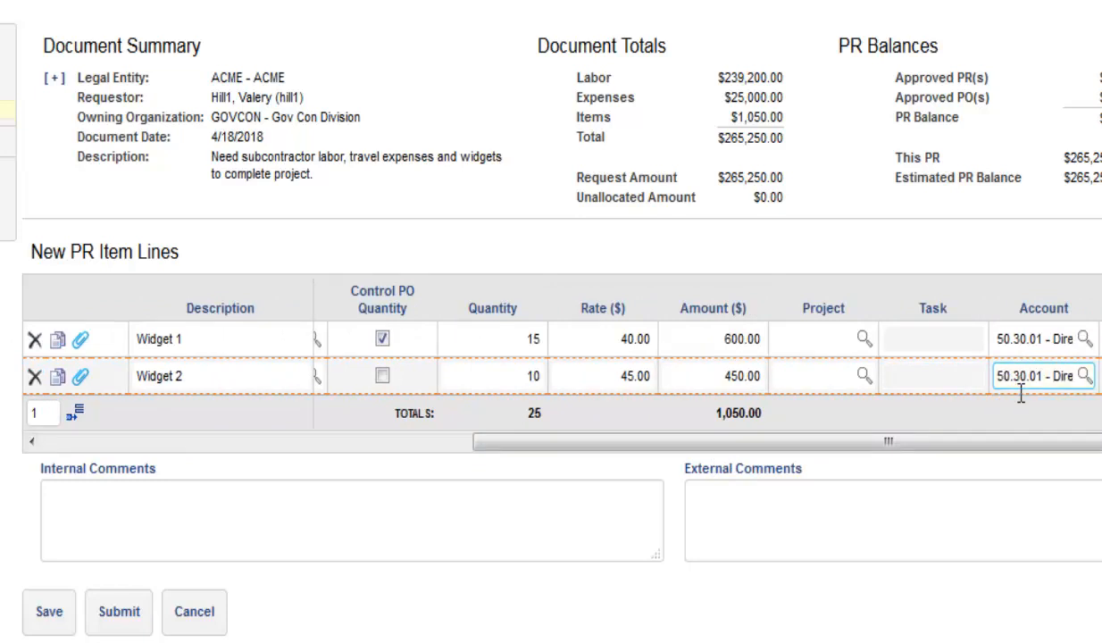
Add the internal comment "Internal comment related to widget 2." to the Widget 2 line and save the item lines.
{"action": "left_click", "coordinate": [401, 521]}
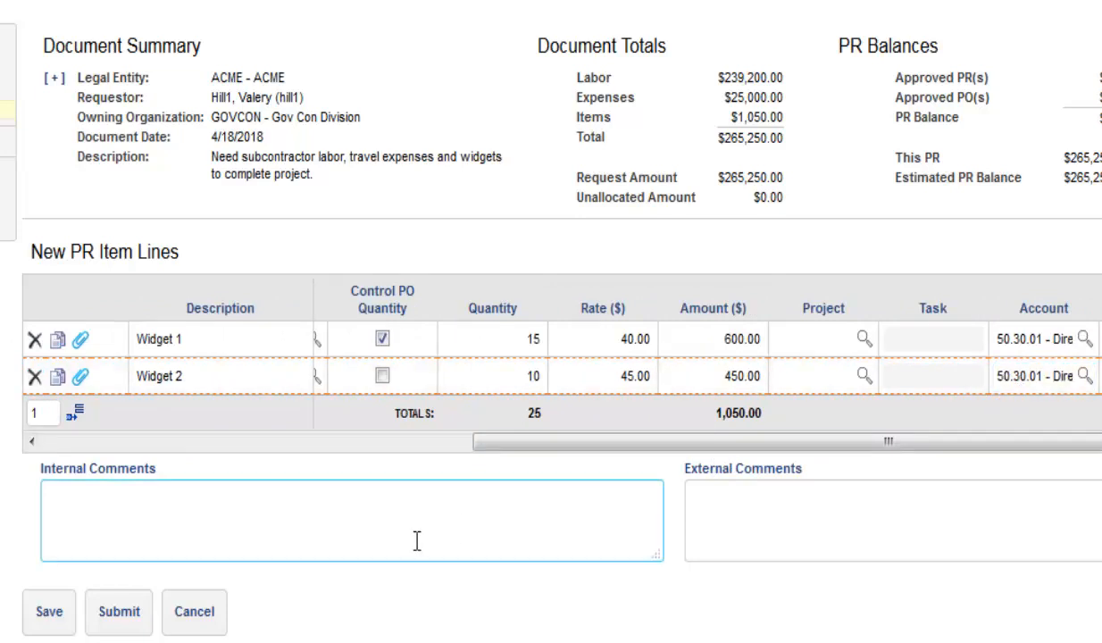
{"action": "type", "text": "Internal comment related to widget 2."}
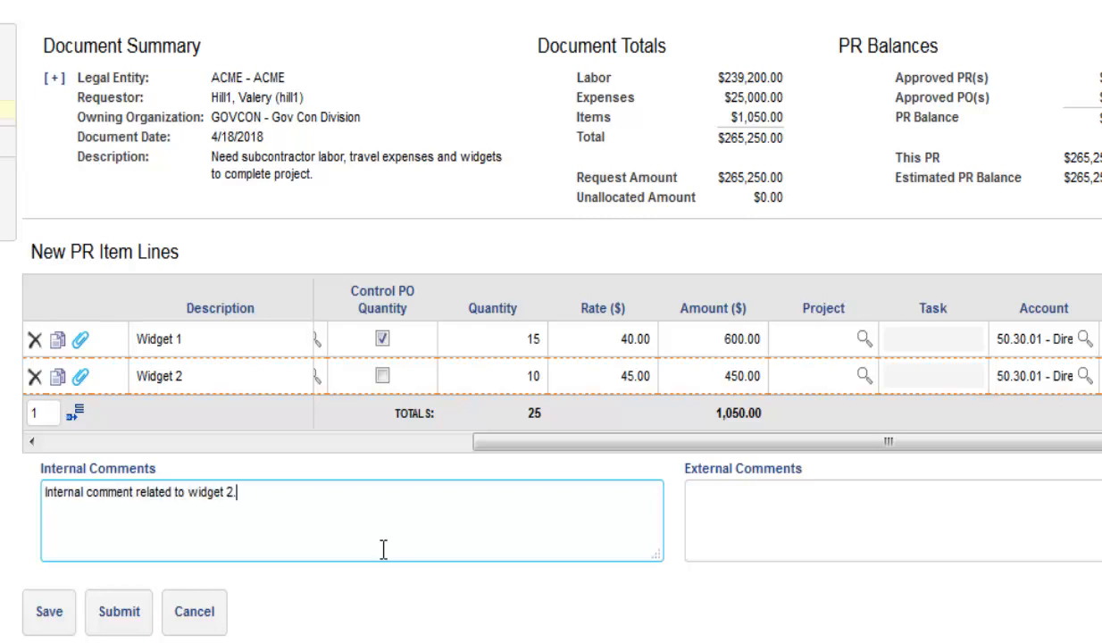
{"action": "left_click", "coordinate": [48, 615]}
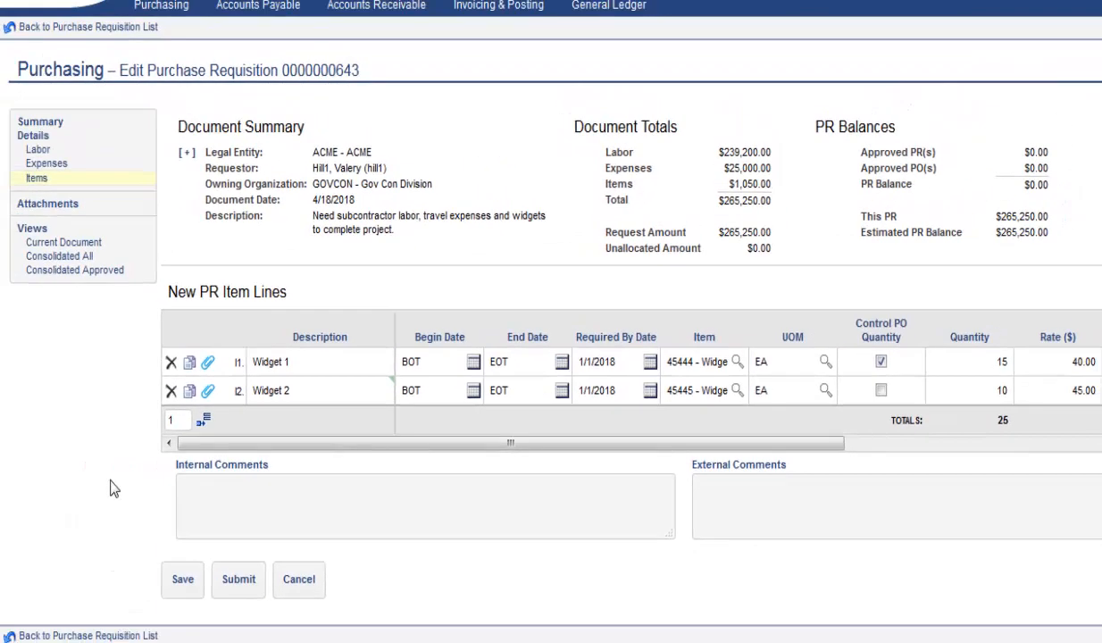
Submit the purchase requisition for approval to the CFO + Gov Con Div Manager approval group.
{"action": "left_click", "coordinate": [237, 578]}
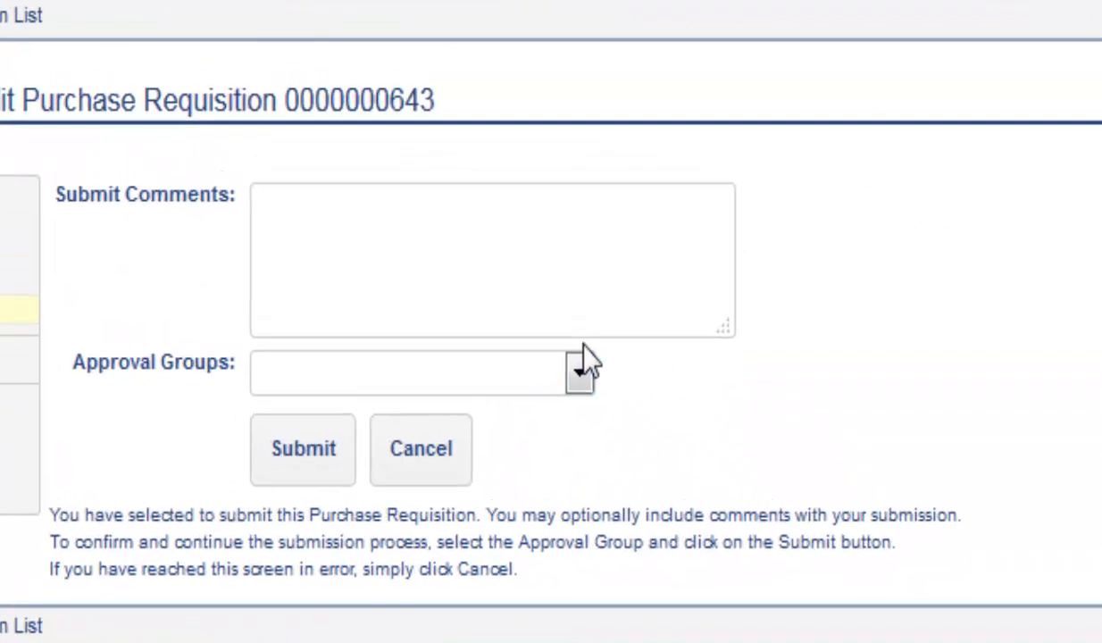
{"action": "left_click", "coordinate": [503, 289]}
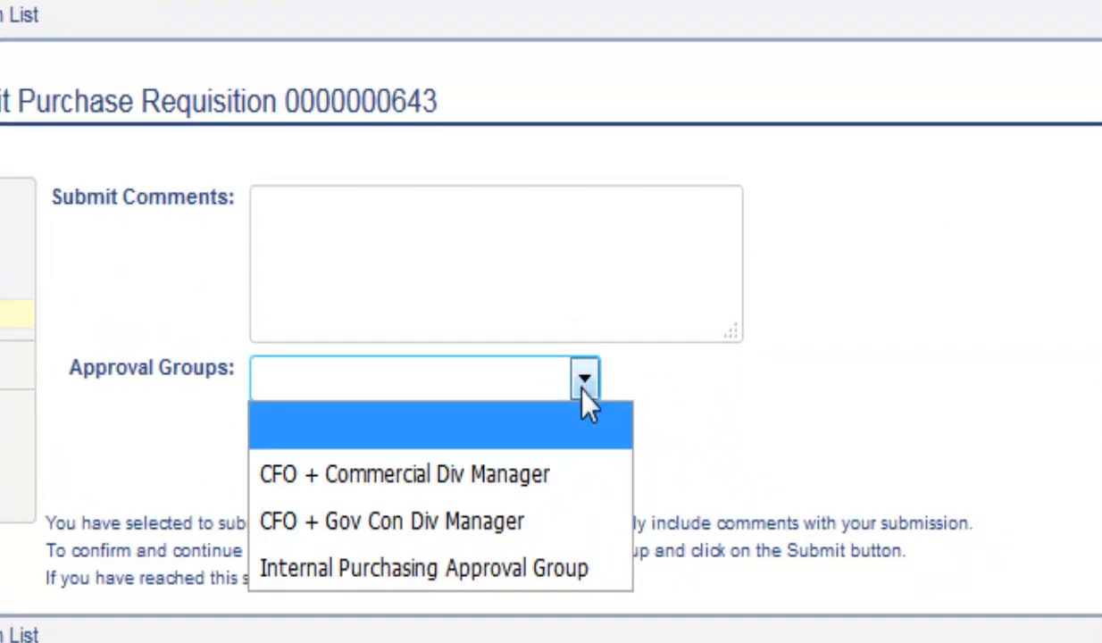
{"action": "left_click", "coordinate": [592, 521]}
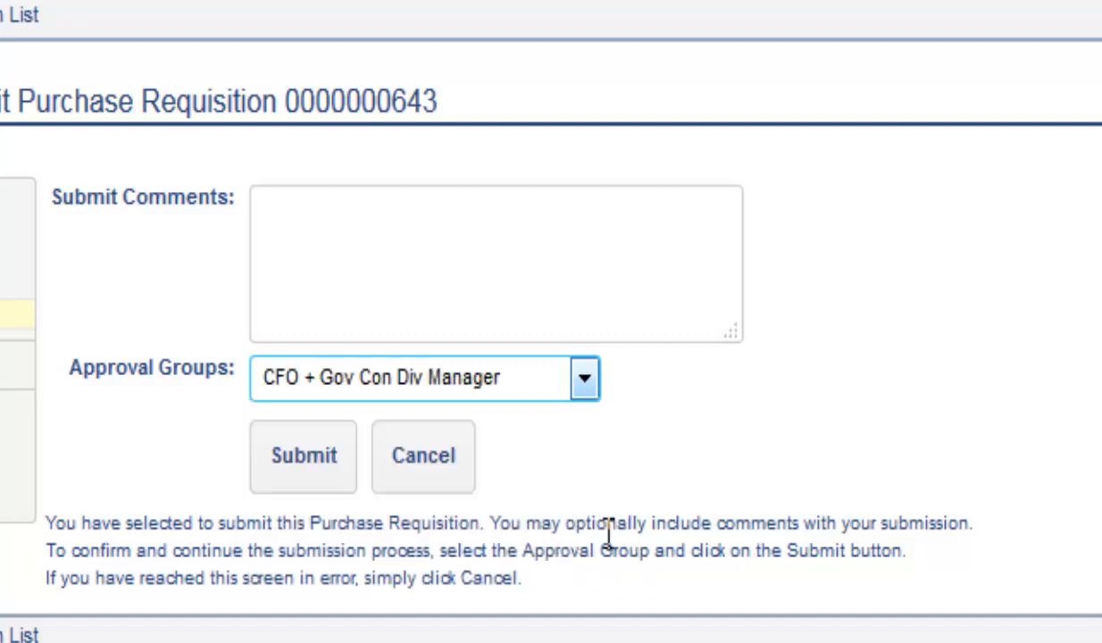
{"action": "left_click", "coordinate": [299, 477]}
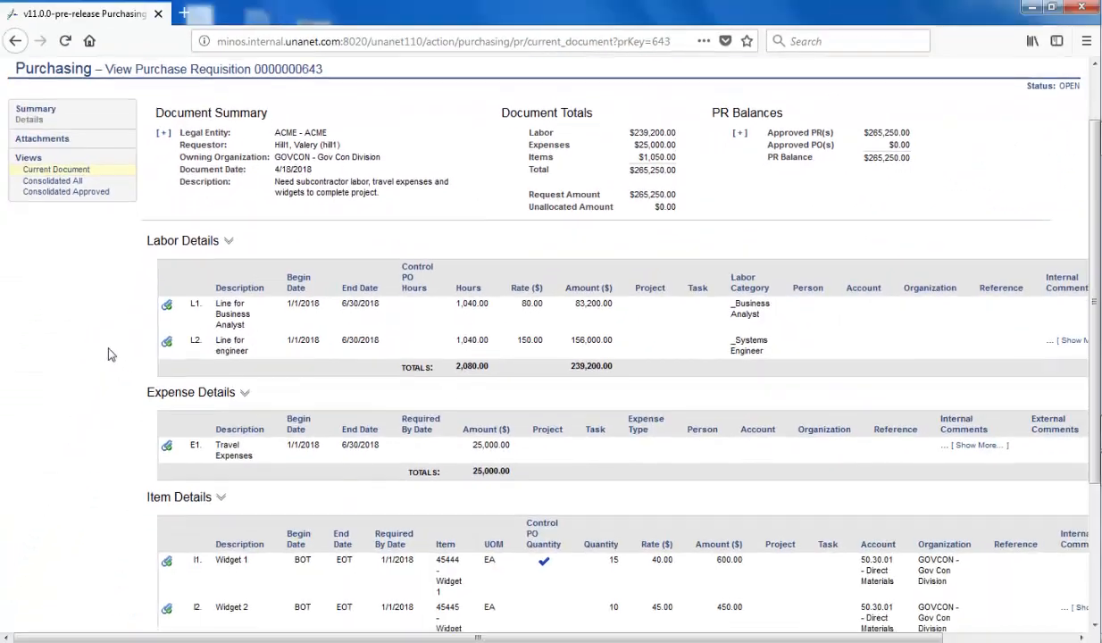
Go to the purchase orders and list them using the saved list All POs.
{"action": "scroll", "coordinate": [109, 353], "scroll_direction": "down", "scroll_amount": 1}
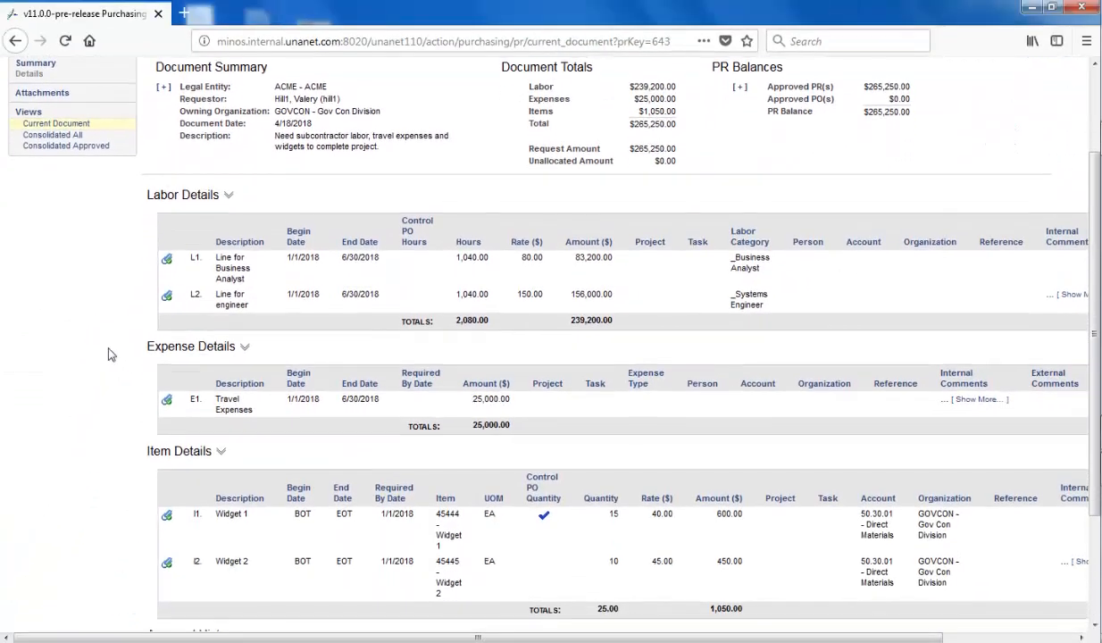
{"action": "scroll", "coordinate": [730, 121], "scroll_direction": "up", "scroll_amount": 1}
{"action": "scroll", "coordinate": [731, 121], "scroll_direction": "up", "scroll_amount": 3}
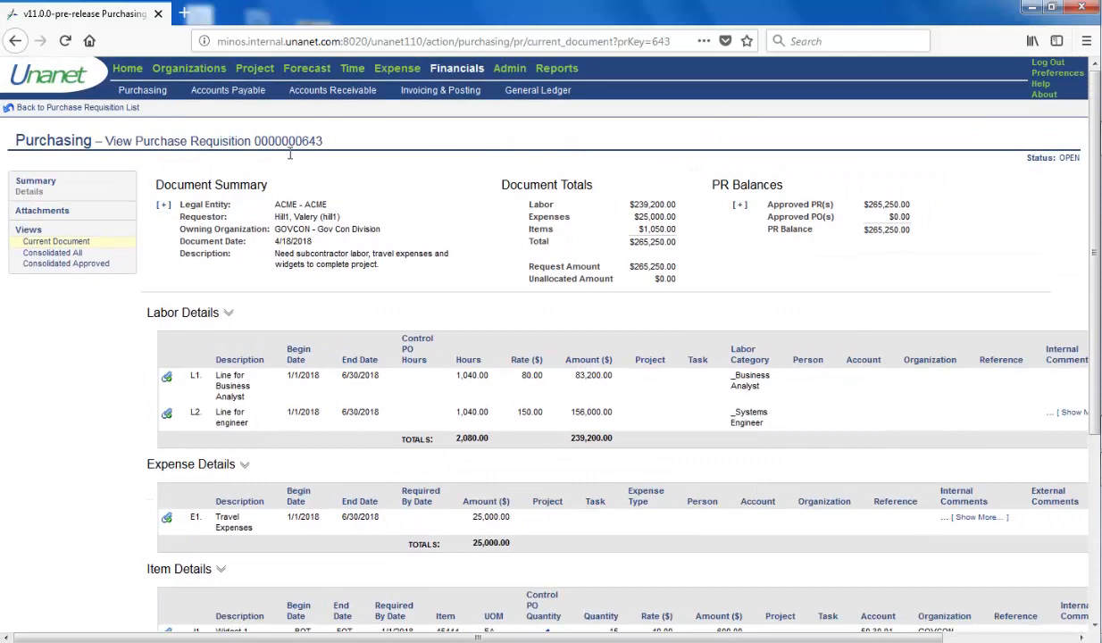
{"action": "left_click", "coordinate": [152, 94]}
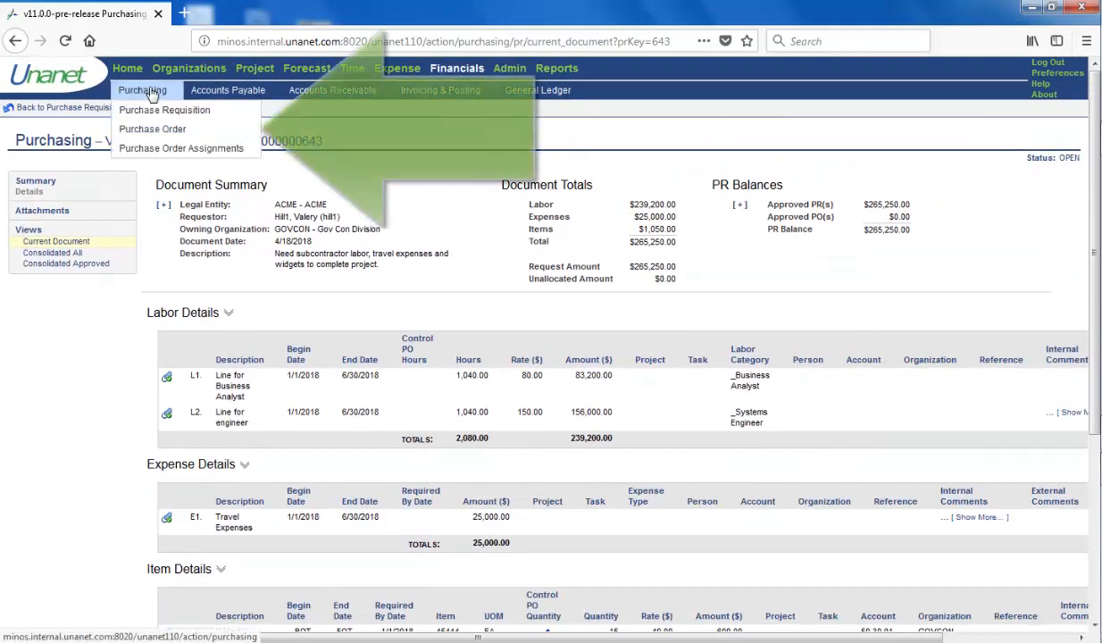
{"action": "left_click", "coordinate": [183, 131]}
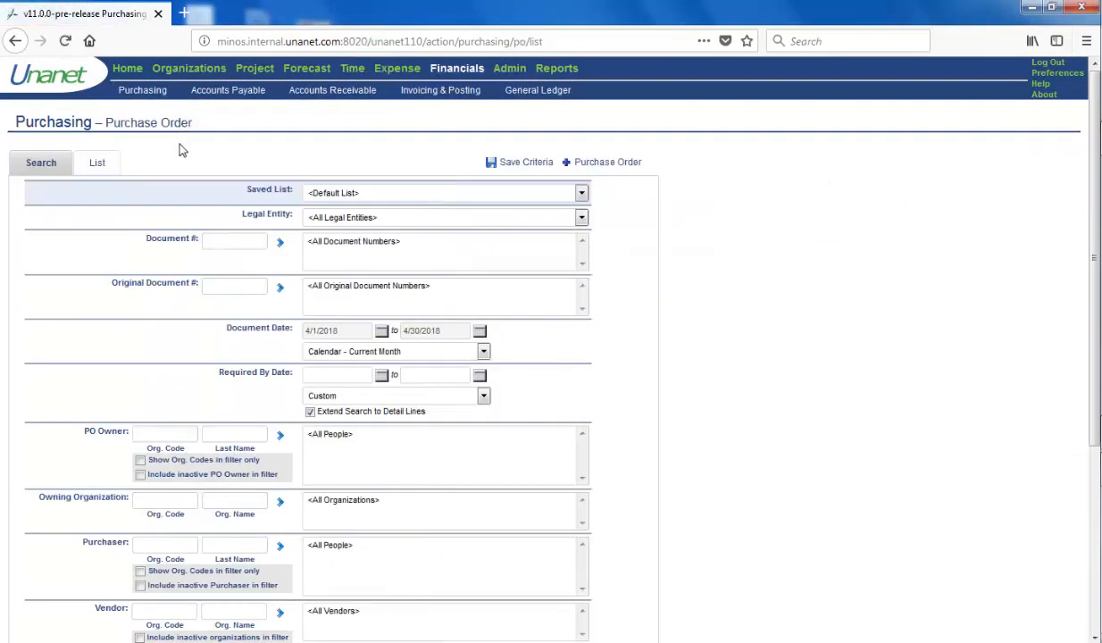
{"action": "left_click", "coordinate": [355, 200]}
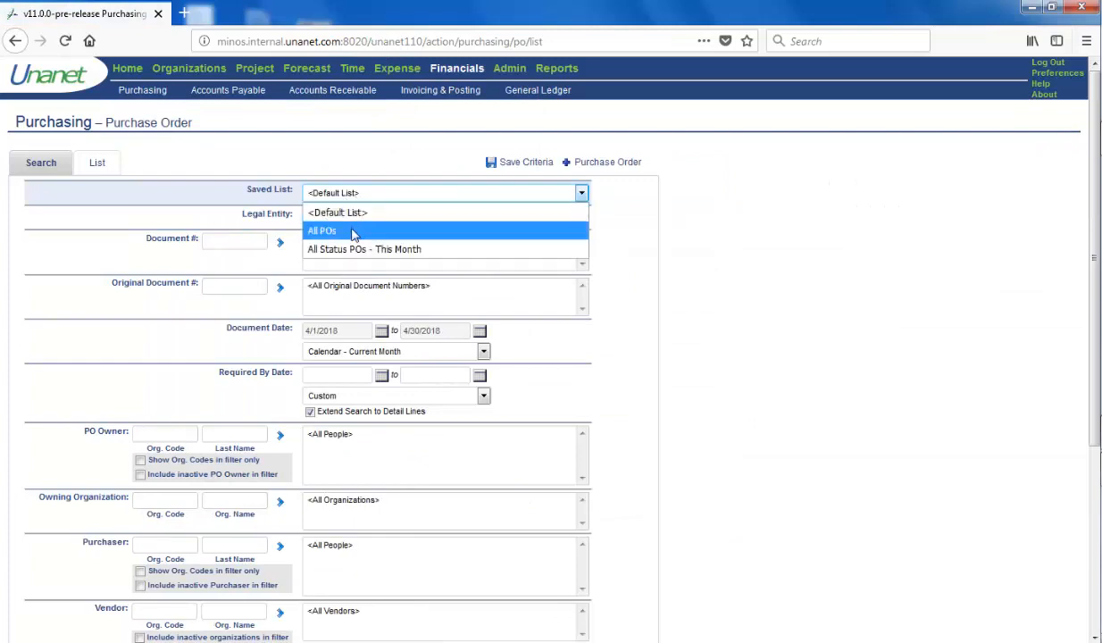
{"action": "left_click", "coordinate": [342, 229]}
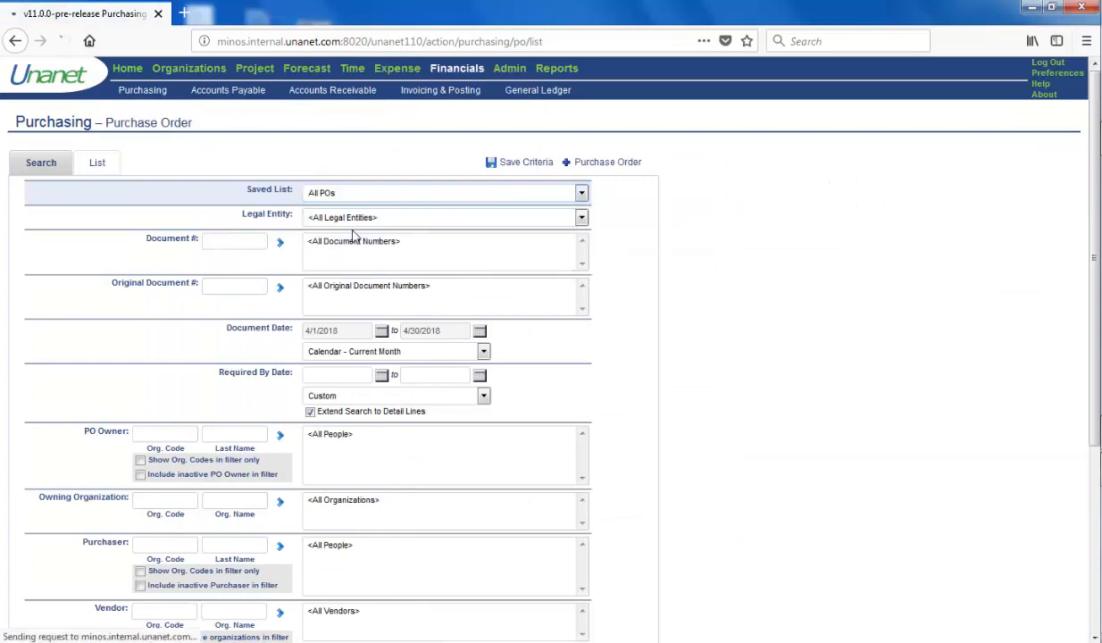
{"action": "left_click", "coordinate": [123, 168]}
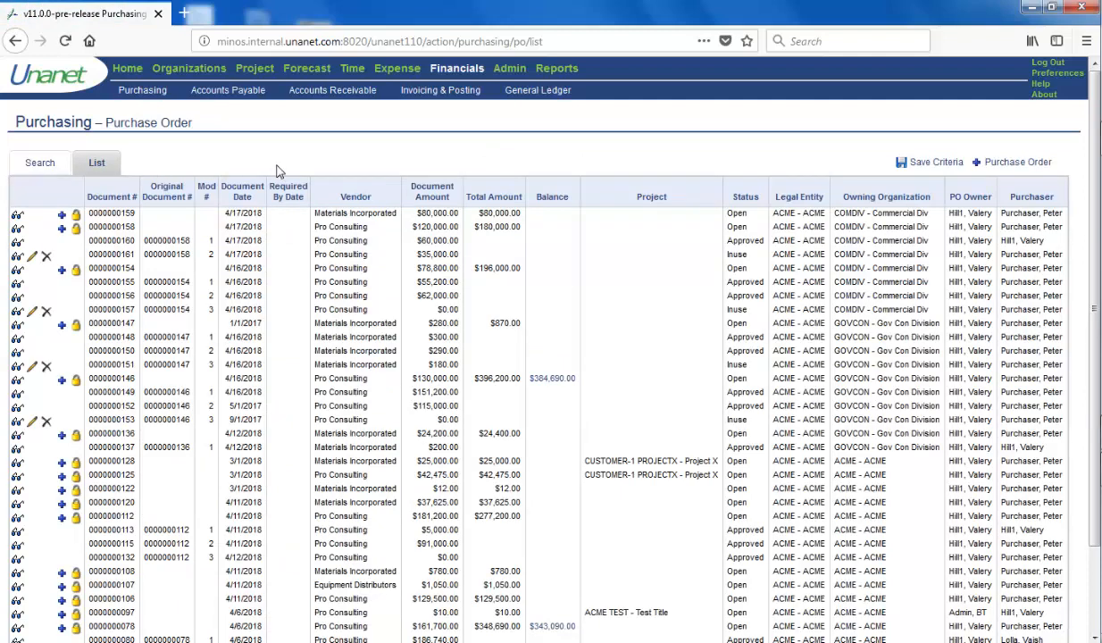
Start a new purchase order and link it to the just-submitted requisition for subcontractor labor, travel expenses and widgets.
{"action": "left_click", "coordinate": [991, 164]}
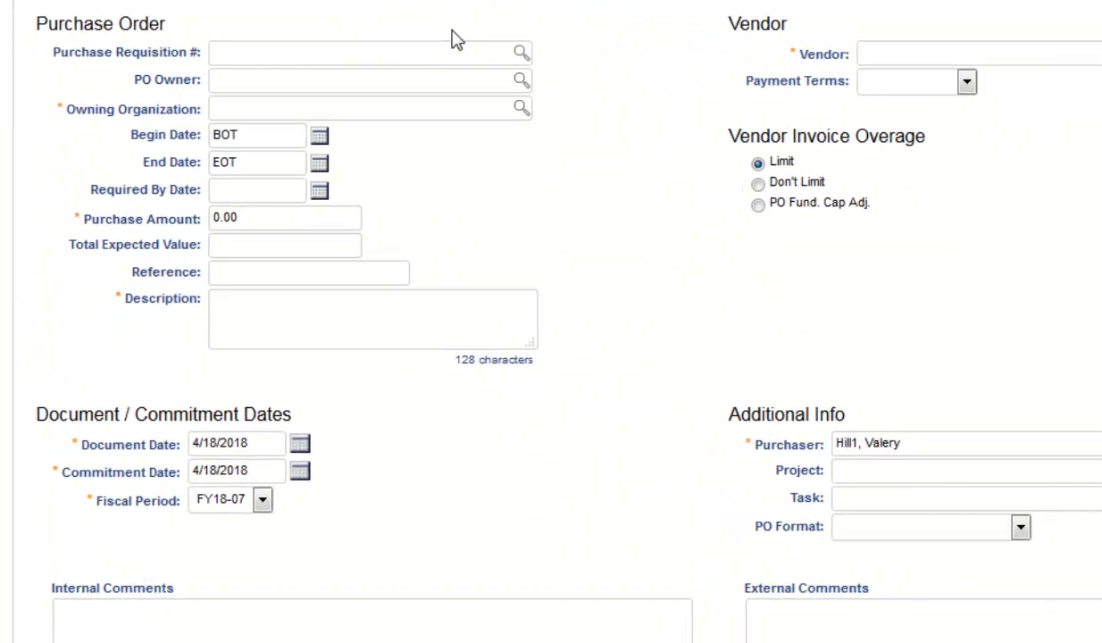
{"action": "left_click", "coordinate": [455, 54]}
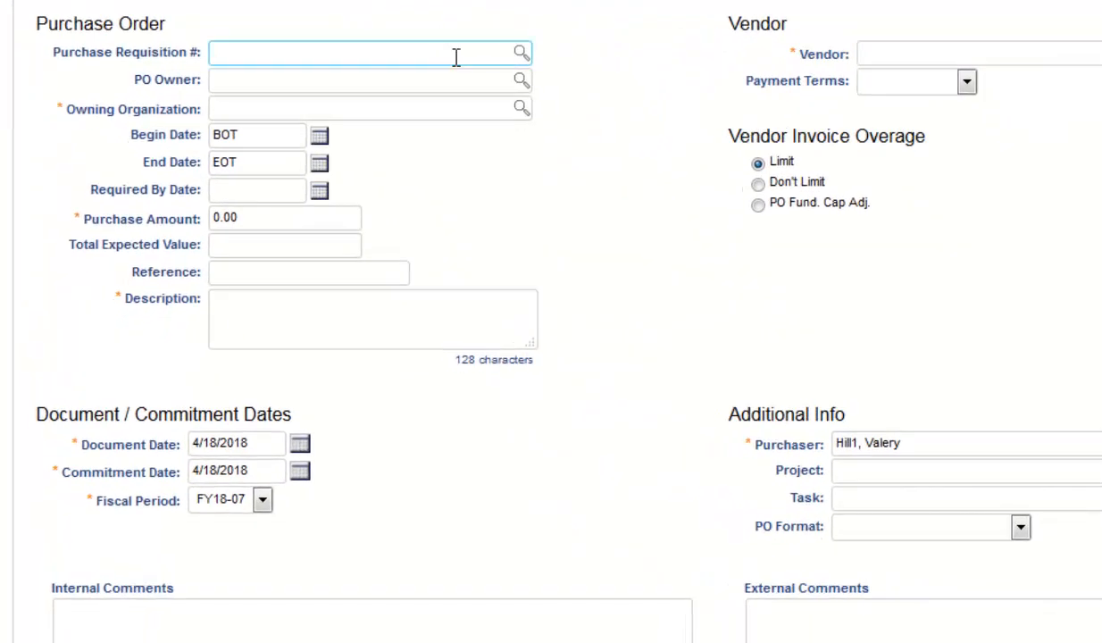
{"action": "type", "text": "%"}
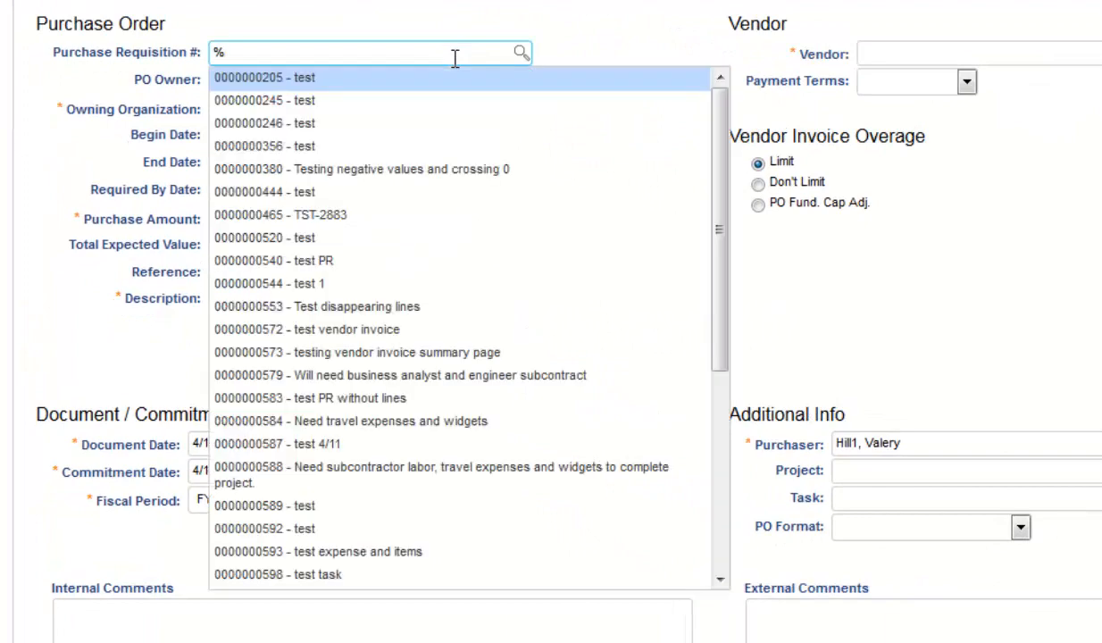
{"action": "scroll", "coordinate": [705, 268], "scroll_direction": "down", "scroll_amount": 5}
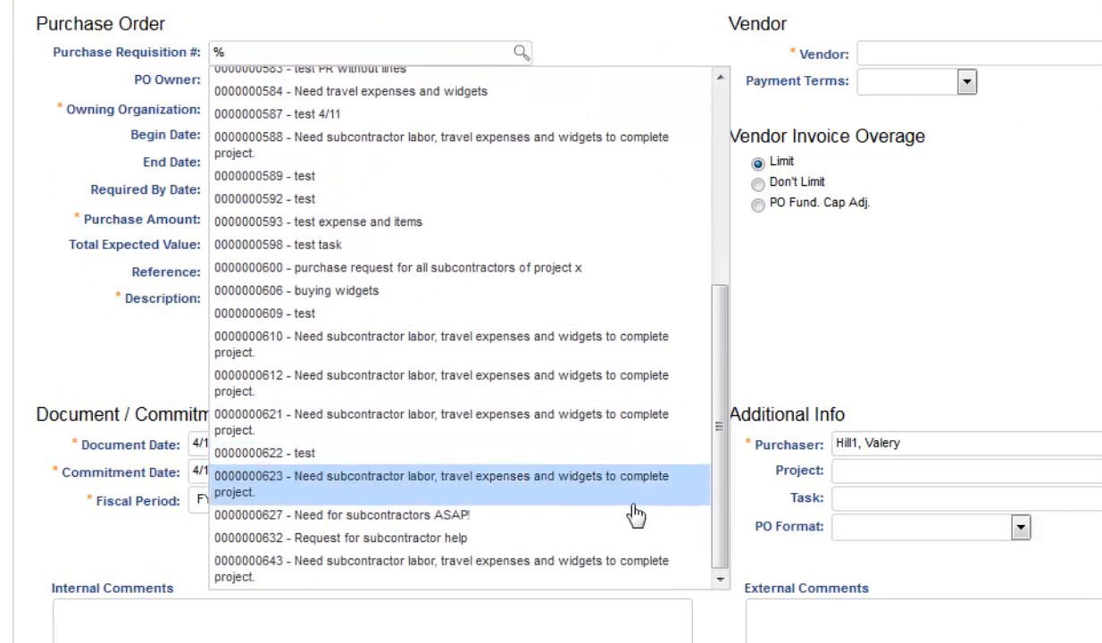
{"action": "left_click", "coordinate": [619, 577]}
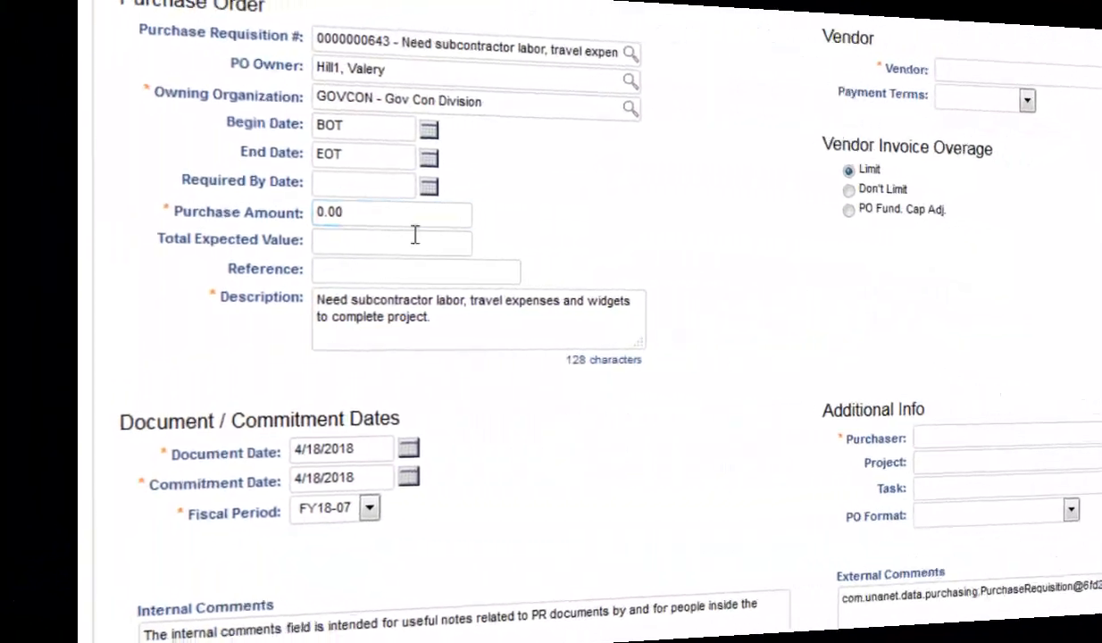
Set the purchase amount to 129500.00 and shorten the purchase order's description to "Need subcontractor labor, travel expenses".
{"action": "left_click", "coordinate": [515, 212]}
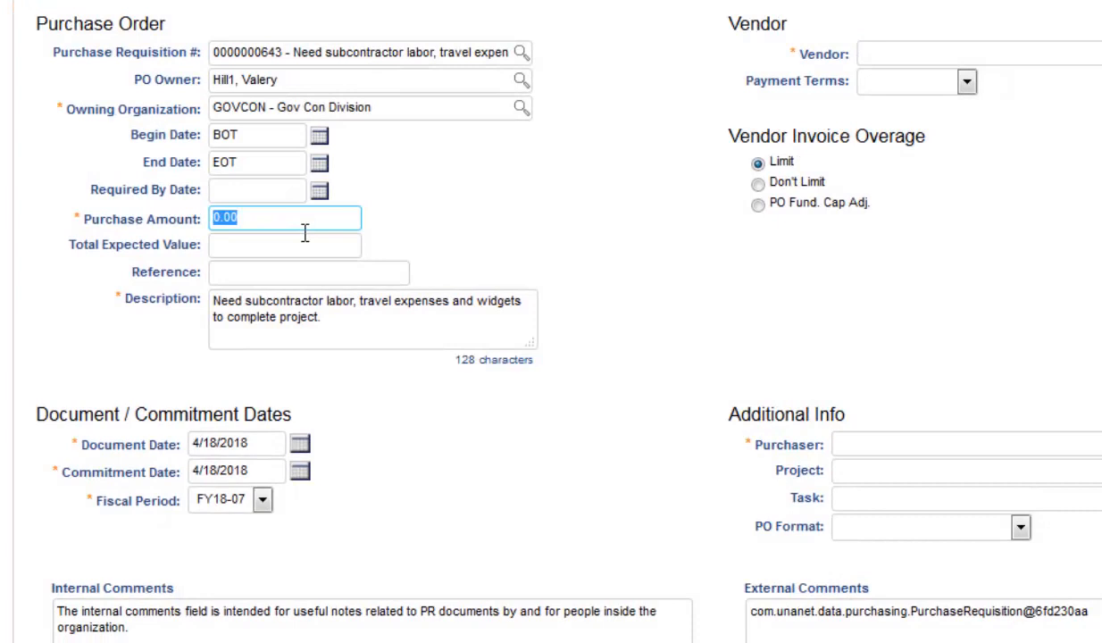
{"action": "type", "text": "129500"}
{"action": "key", "text": "Tab"}
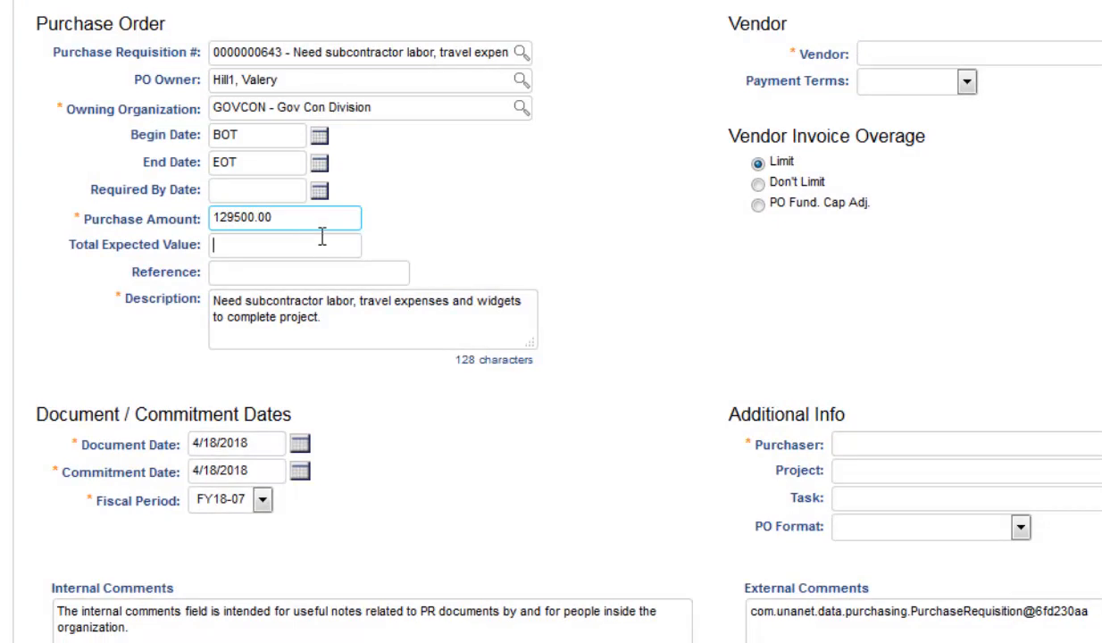
{"action": "left_click", "coordinate": [333, 246]}
{"action": "left_click", "coordinate": [452, 305]}
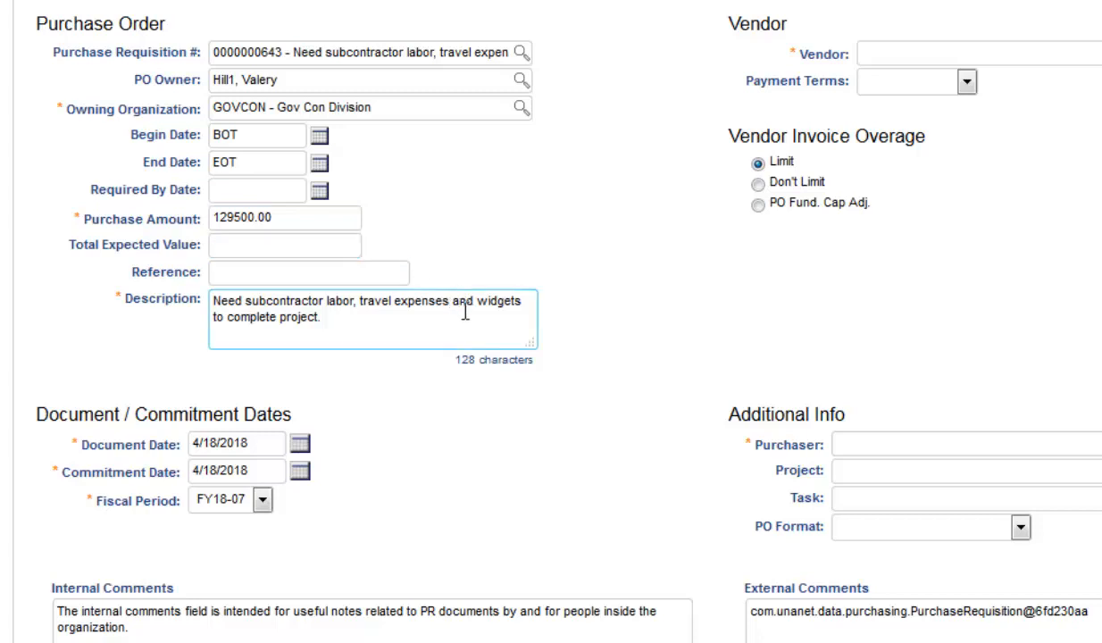
{"action": "left_click_drag", "start_coordinate": [453, 304], "coordinate": [492, 331]}
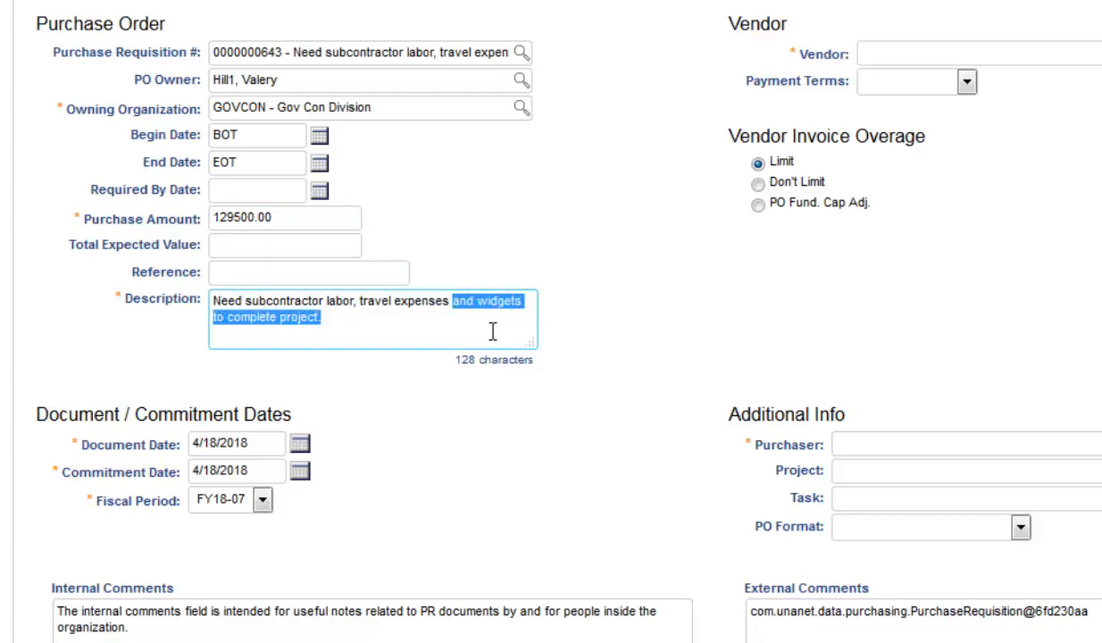
{"action": "key", "text": "BackSpace"}
Set the purchase order's vendor to V_PROCONSULTING - Pro Consulting and select the purchaser's name.
{"action": "left_click", "coordinate": [940, 61]}
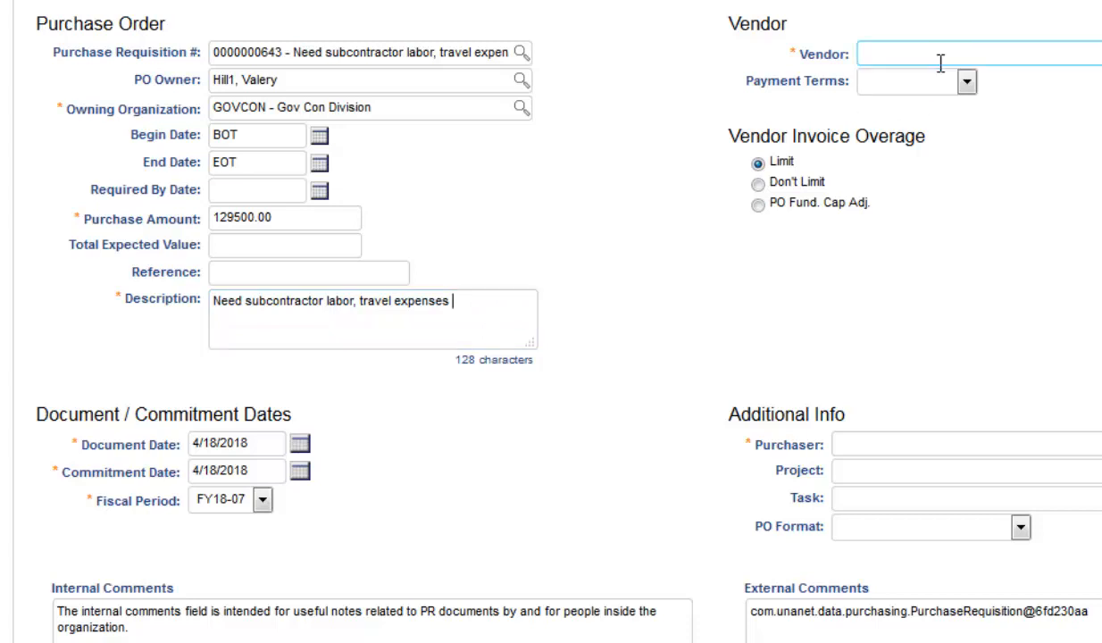
{"action": "type", "text": "pro"}
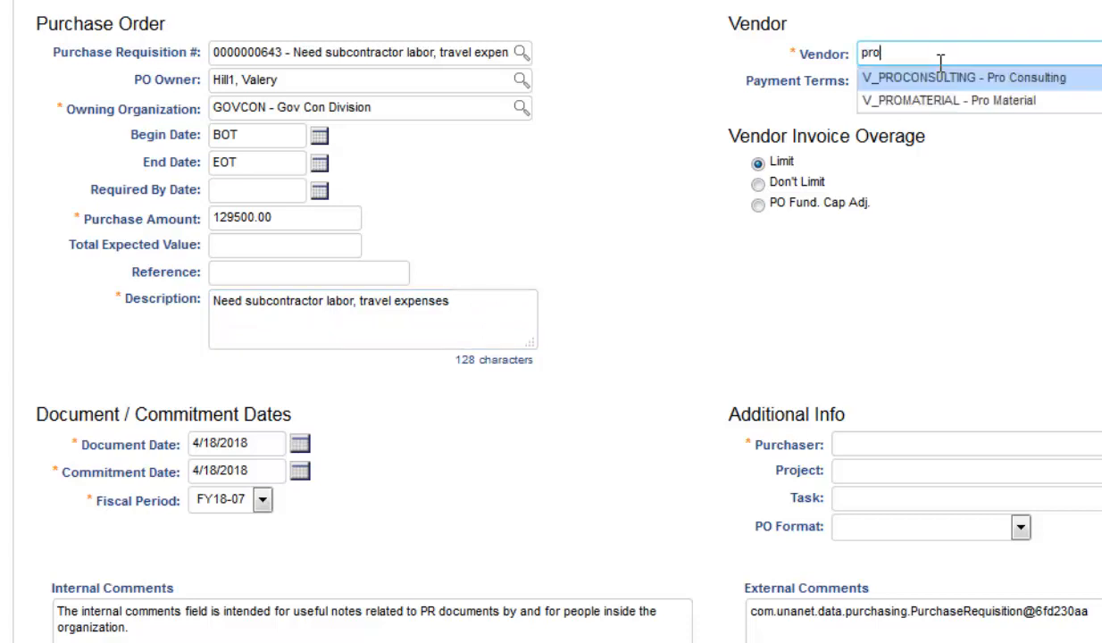
{"action": "left_click", "coordinate": [940, 71]}
{"action": "left_click", "coordinate": [933, 442]}
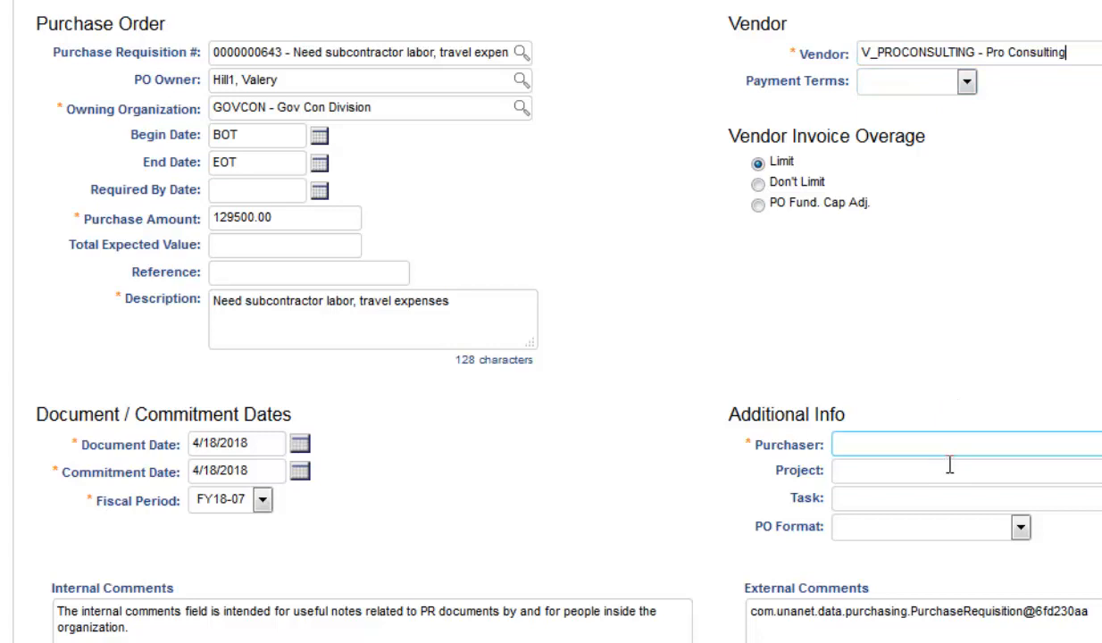
{"action": "type", "text": "peter"}
{"action": "left_click", "coordinate": [950, 464]}
Set the Agreement Indicator in the purchase order's other details to MASTER SERVICE PROVIDER AGREEMENT (MSA).
{"action": "scroll", "coordinate": [490, 434], "scroll_direction": "down", "scroll_amount": 3}
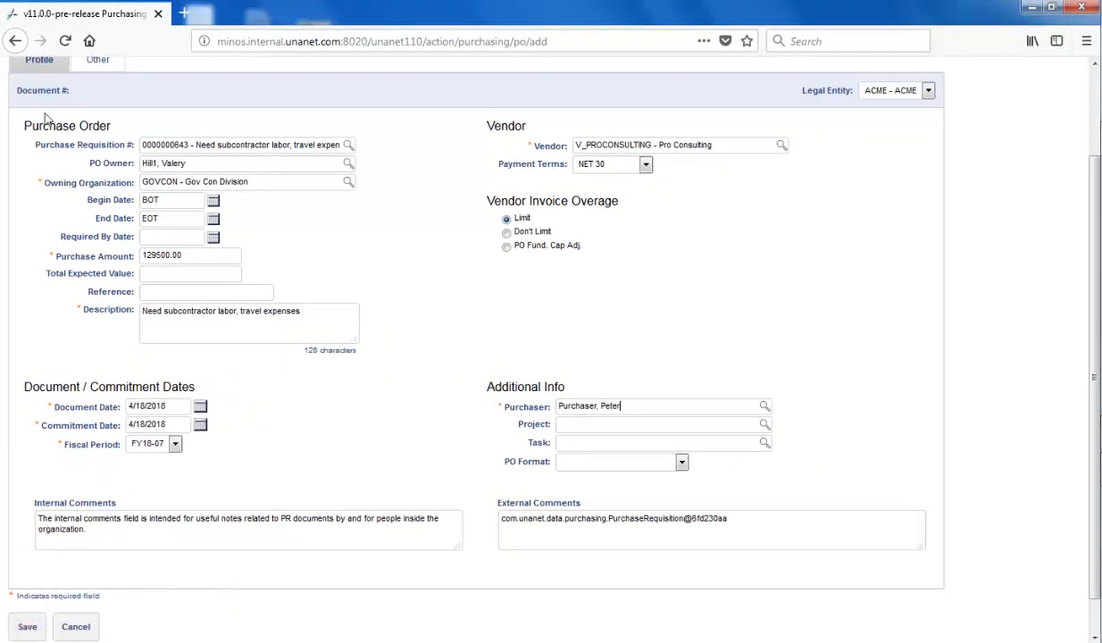
{"action": "left_click", "coordinate": [87, 74]}
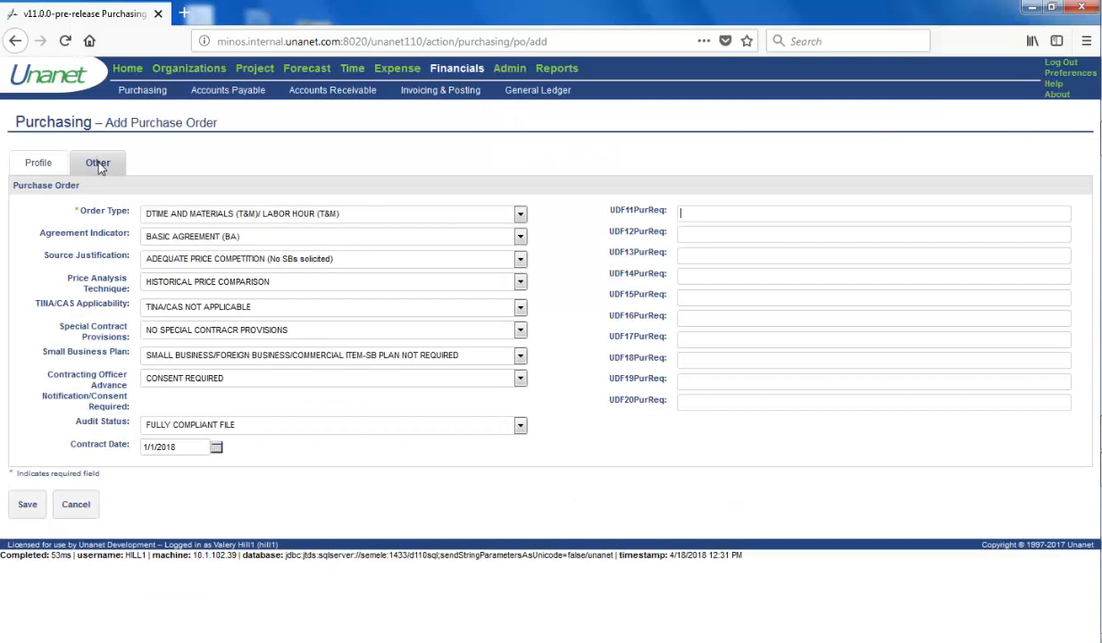
{"action": "left_click", "coordinate": [259, 249]}
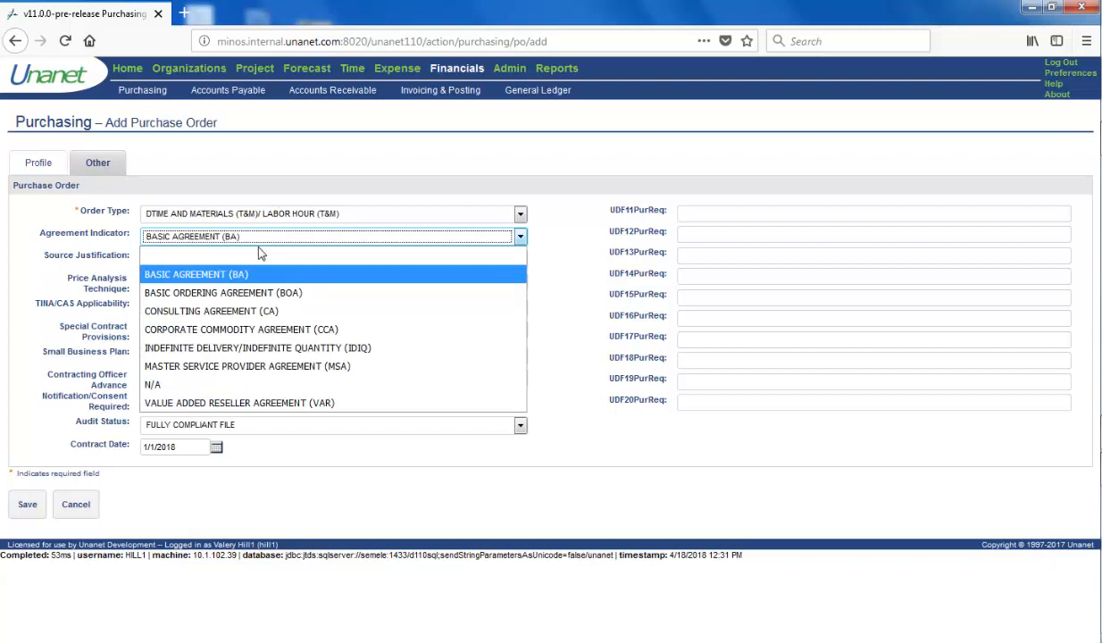
{"action": "left_click", "coordinate": [241, 366]}
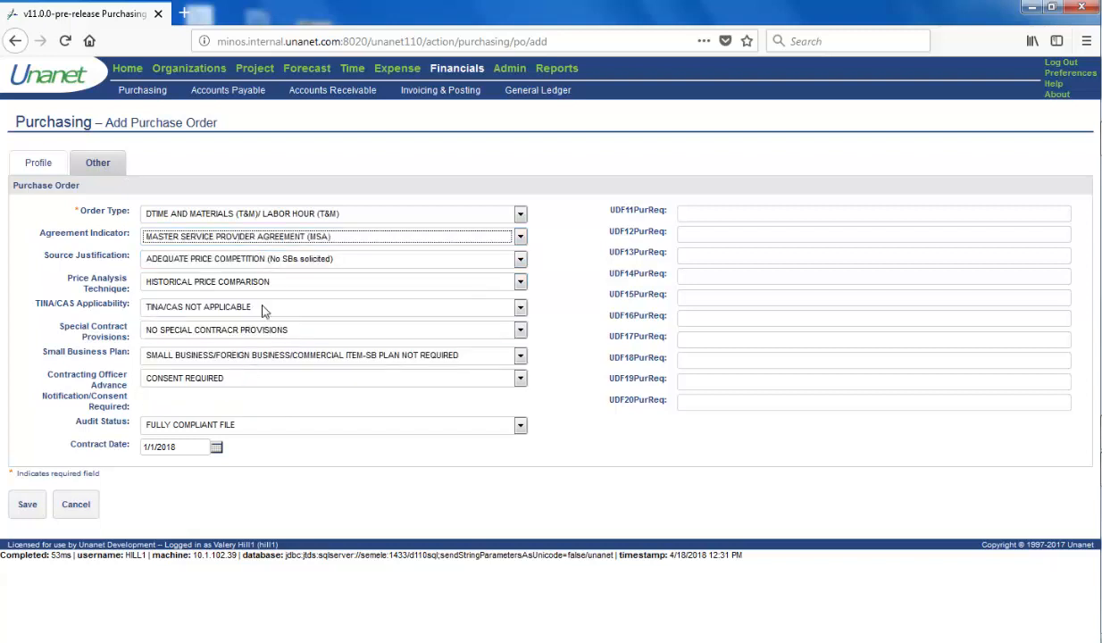
Save the new purchase order and copy all approved requisition labor lines into its labor details.
{"action": "left_click", "coordinate": [29, 506]}
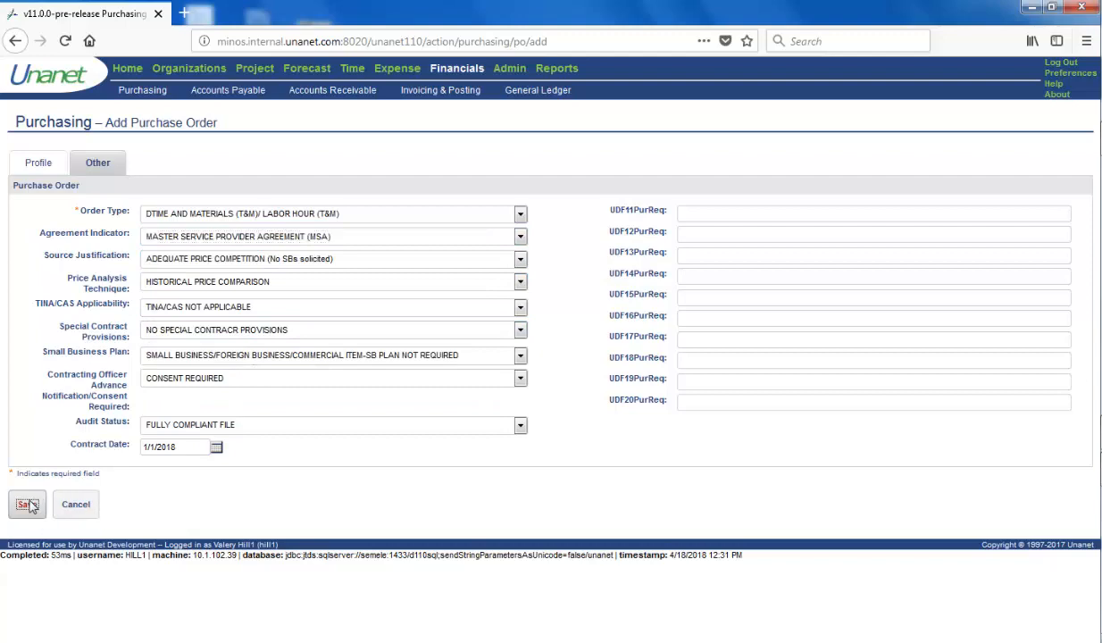
{"action": "scroll", "coordinate": [51, 486], "scroll_direction": "down", "scroll_amount": 1}
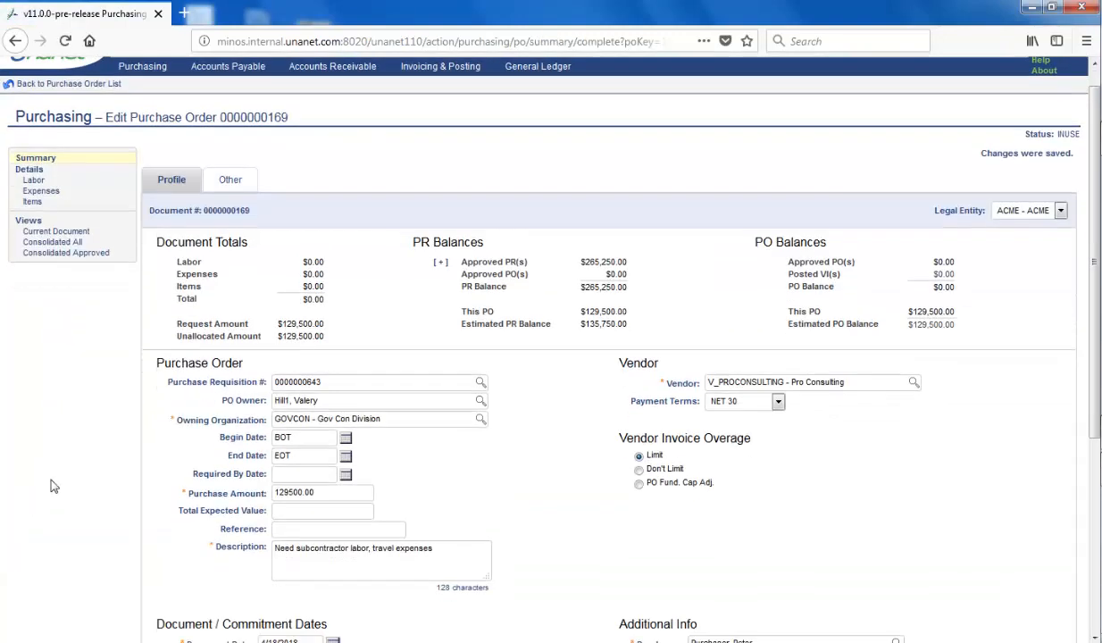
{"action": "scroll", "coordinate": [51, 486], "scroll_direction": "down", "scroll_amount": 2}
{"action": "left_click", "coordinate": [34, 87]}
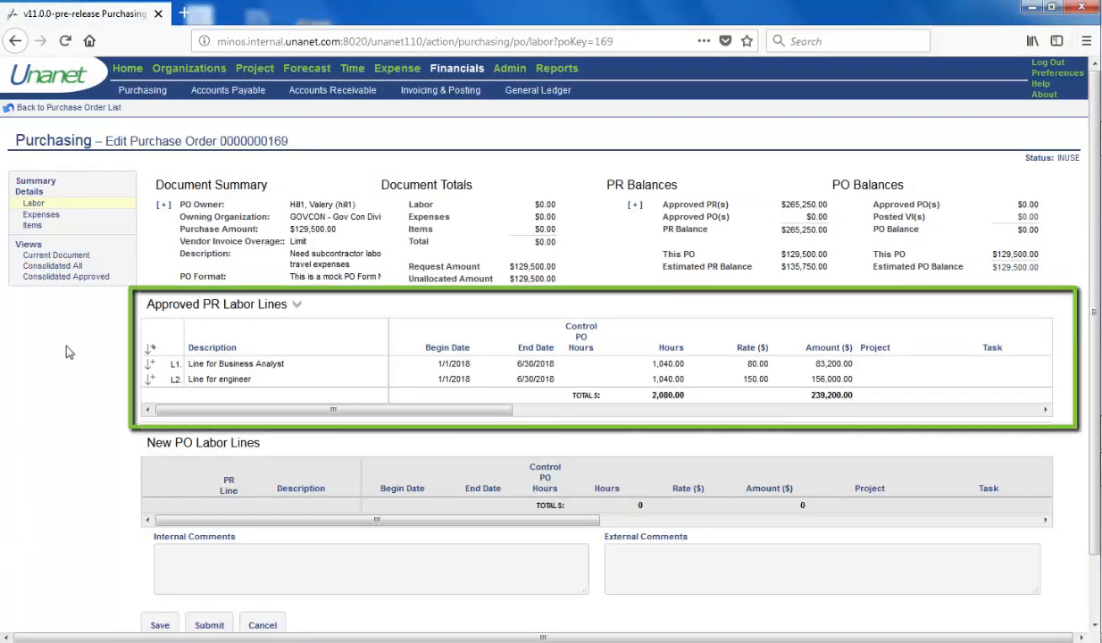
{"action": "left_click", "coordinate": [152, 350]}
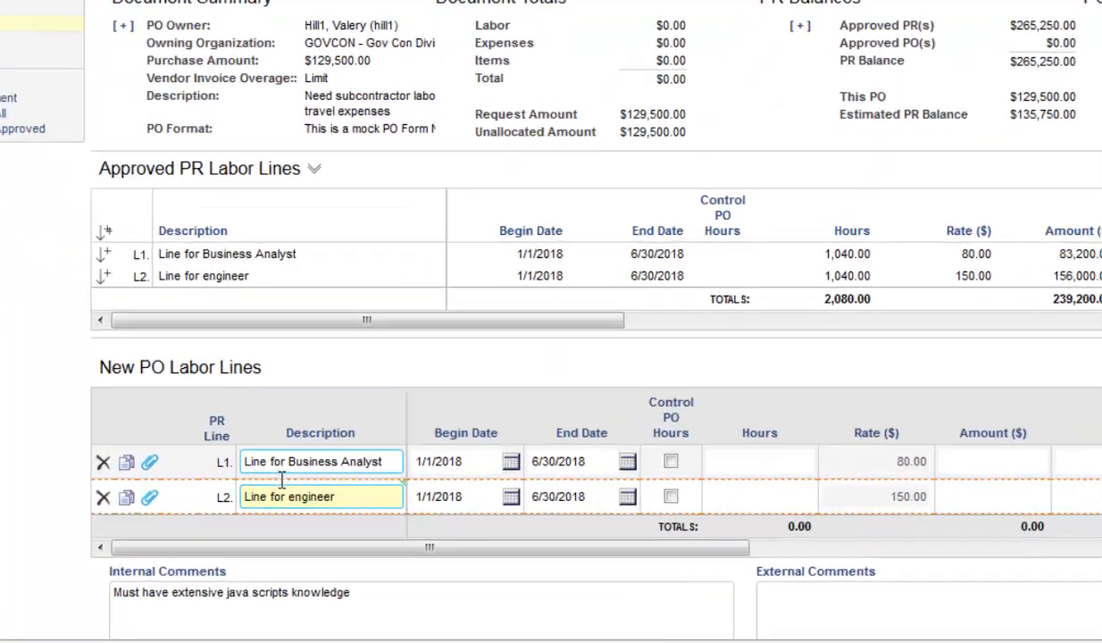
Set the Business Analyst labor line's end date to 3/31/2018 and its hours to 520.
{"action": "left_click", "coordinate": [275, 512]}
{"action": "key", "text": "Tab"}
{"action": "key", "text": "Tab"}
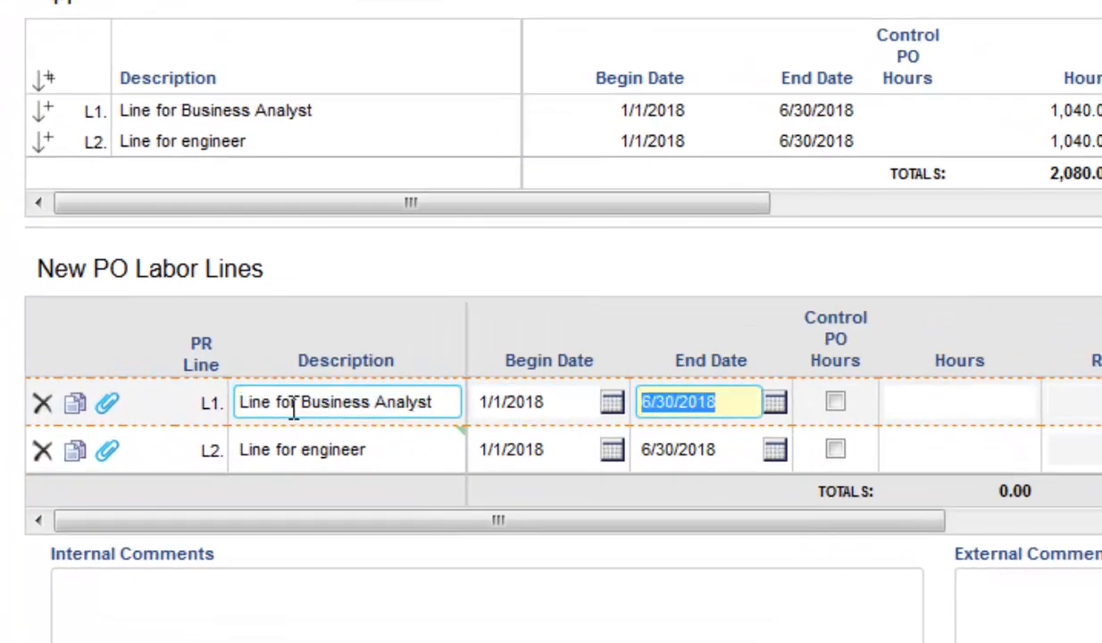
{"action": "type", "text": "3/31"}
{"action": "key", "text": "Tab"}
{"action": "key", "text": "Tab"}
{"action": "type", "text": "520"}
{"action": "key", "text": "Tab"}
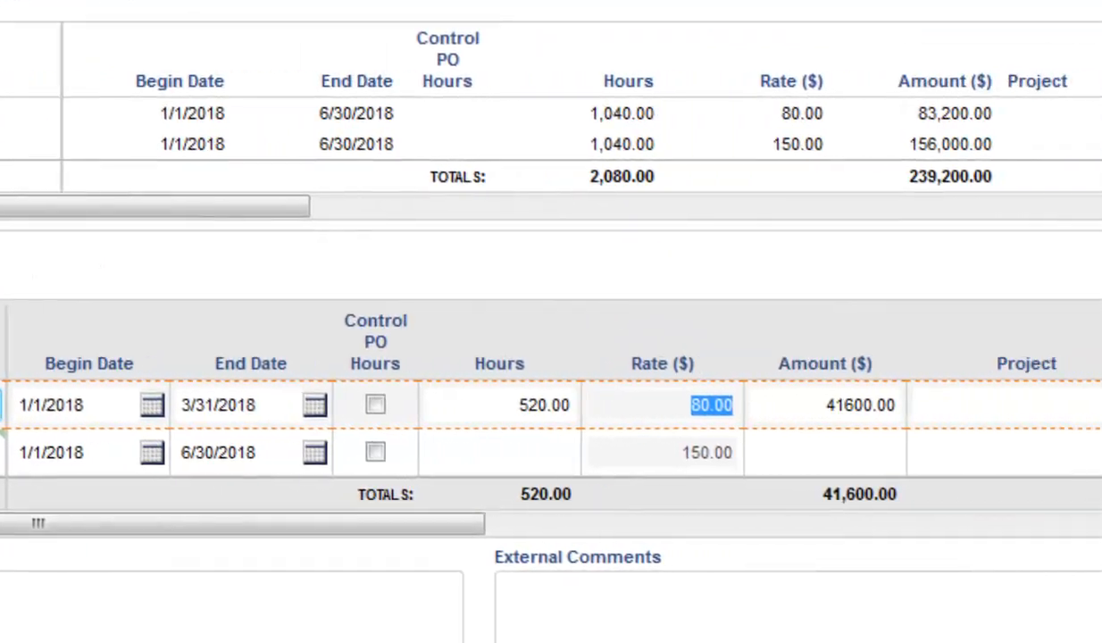
Assign the Business Analyst labor line to project CUSTOMER-1 PROJECTX and select the analyst's name as its person.
{"action": "key", "text": "Tab"}
{"action": "key", "text": "Tab"}
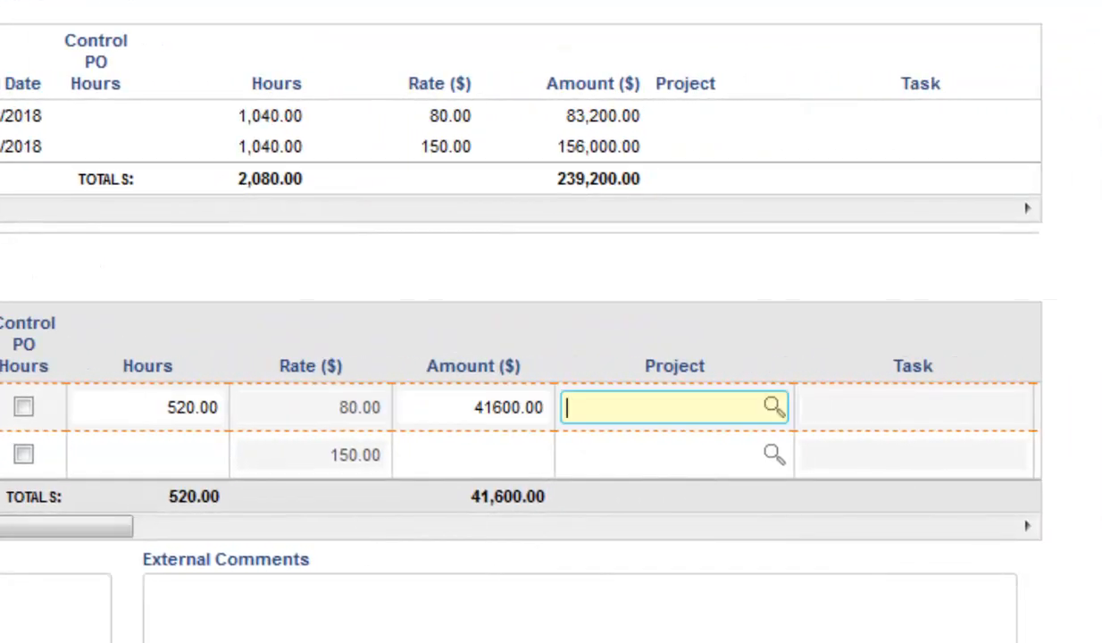
{"action": "type", "text": "pro"}
{"action": "key", "text": "Return"}
{"action": "key", "text": "Tab"}
{"action": "key", "text": "Tab"}
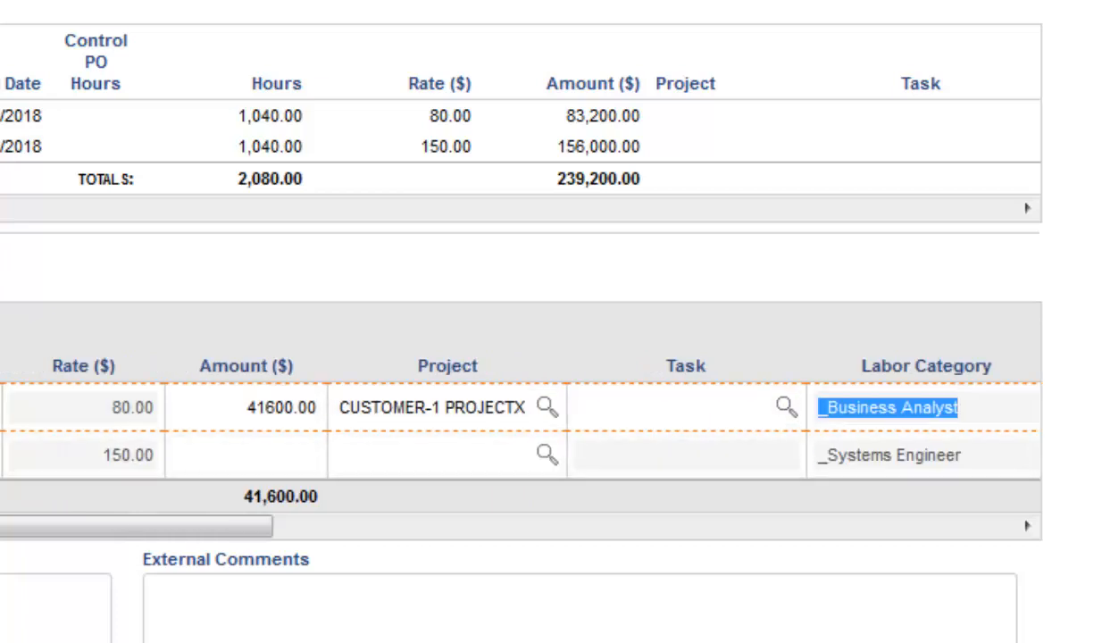
{"action": "left_click_drag", "start_coordinate": [2, 526], "coordinate": [433, 483]}
{"action": "left_click", "coordinate": [406, 411]}
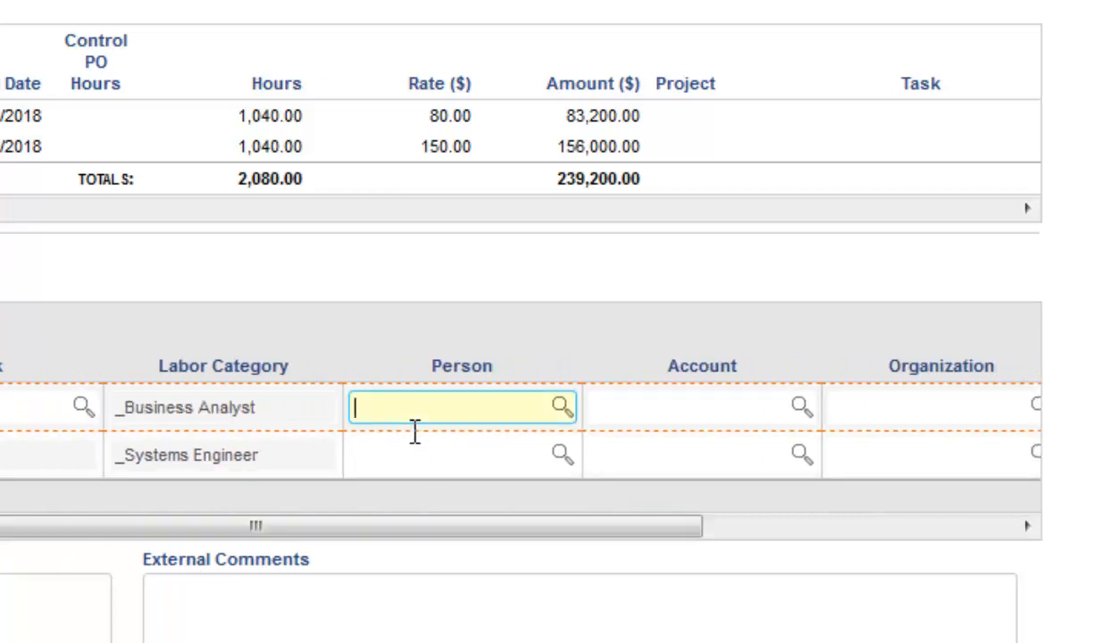
{"action": "type", "text": "ann"}
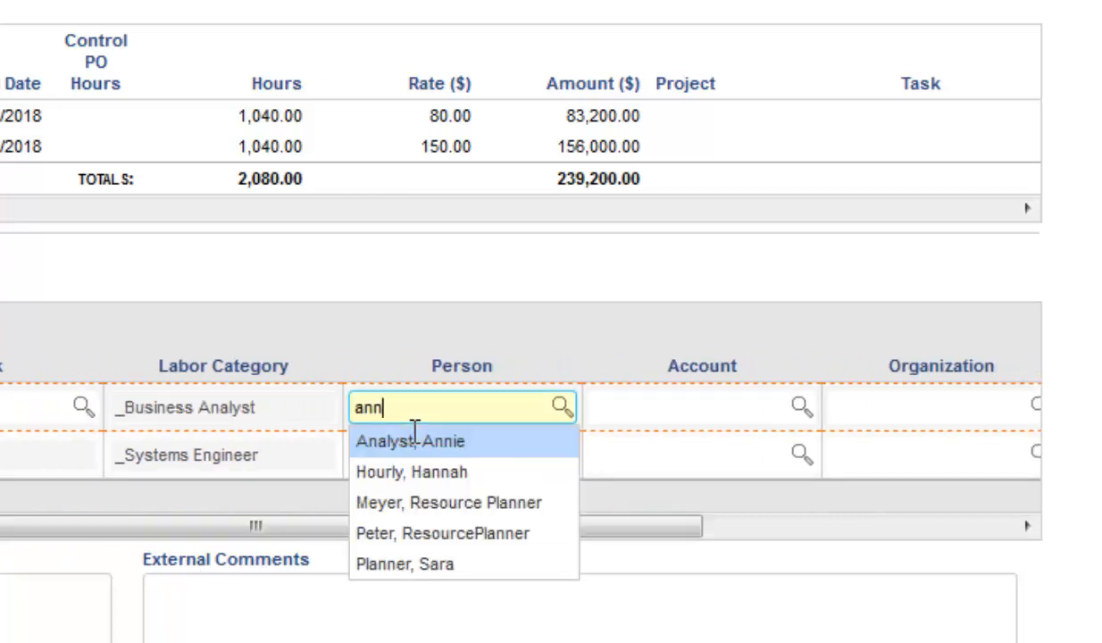
{"action": "key", "text": "Return"}
{"action": "key", "text": "Tab"}
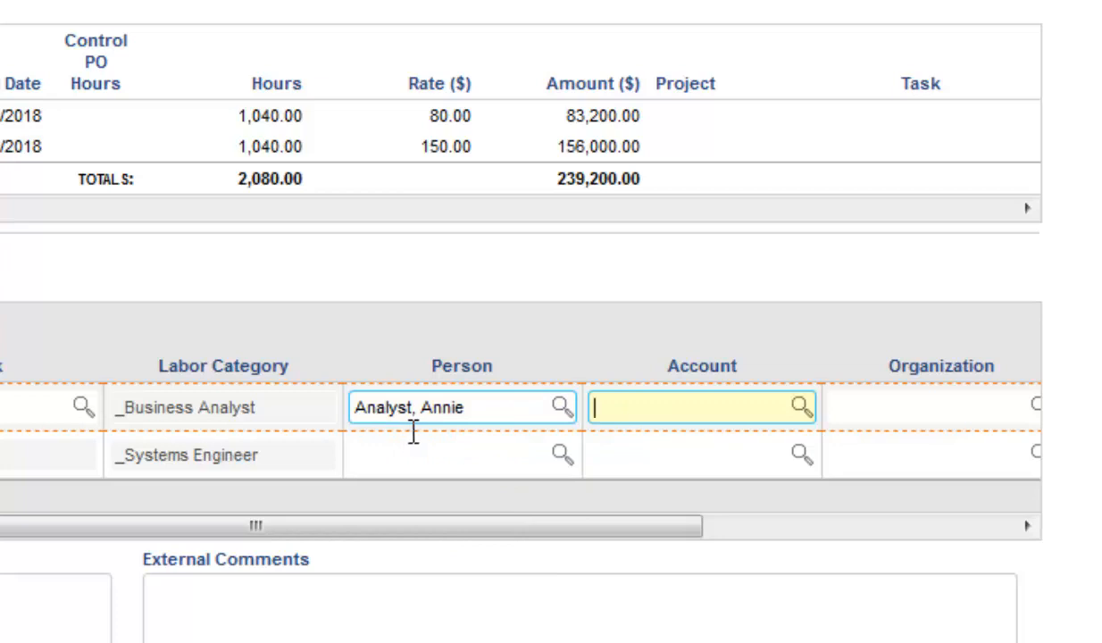
Set the engineer labor line's end date to 3/31/2018 and its hours to 300.
{"action": "left_click", "coordinate": [390, 462]}
{"action": "key", "text": "Tab"}
{"action": "key", "text": "Tab"}
{"action": "type", "text": "3"}
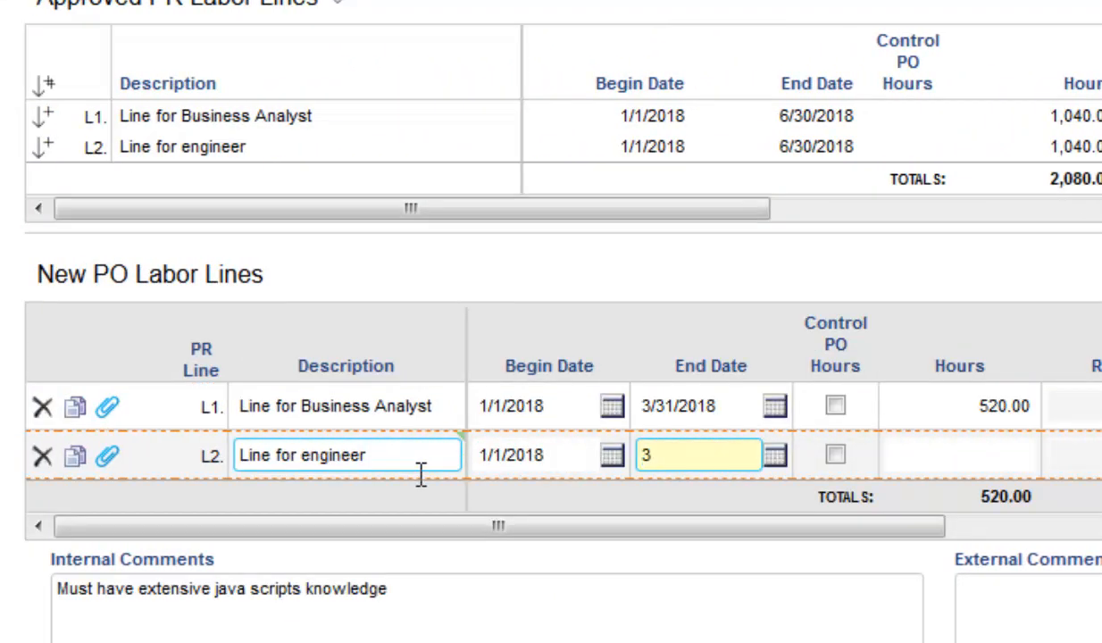
{"action": "type", "text": "/31"}
{"action": "key", "text": "Tab"}
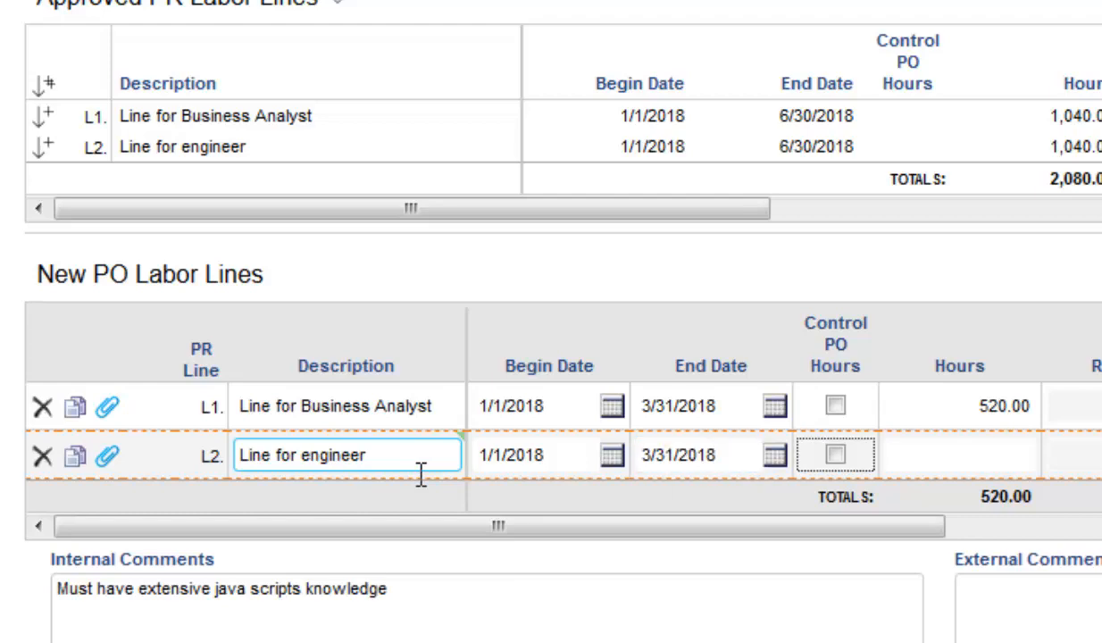
{"action": "key", "text": "Tab"}
{"action": "type", "text": "300"}
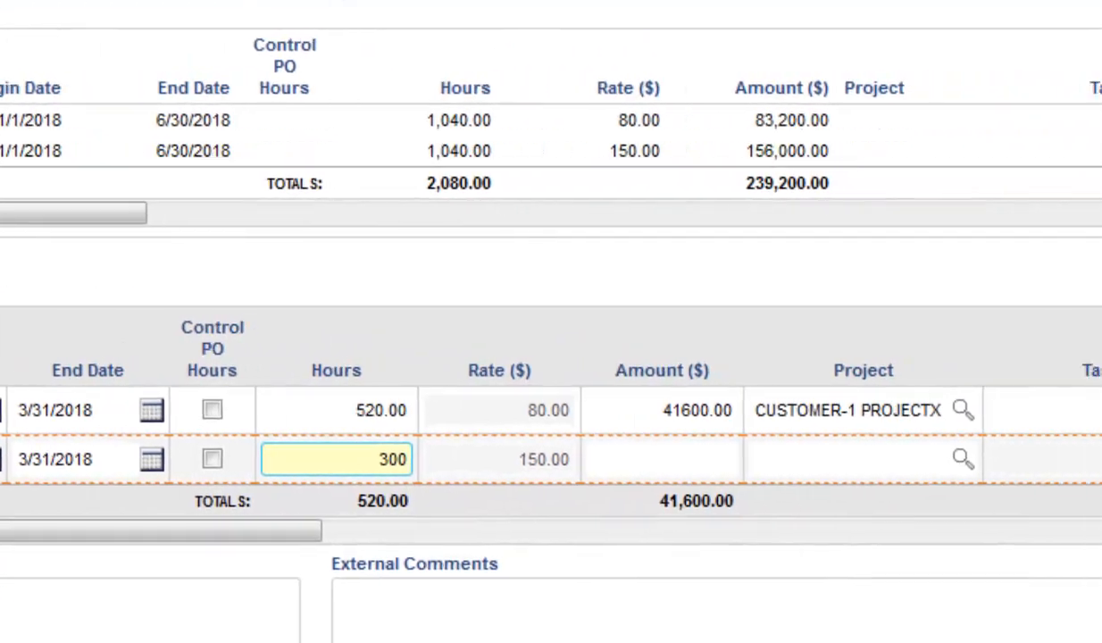
{"action": "key", "text": "Tab"}
Select the engineer's name as the person for the 300-hour engineer labor line.
{"action": "key", "text": "Tab"}
{"action": "key", "text": "Tab"}
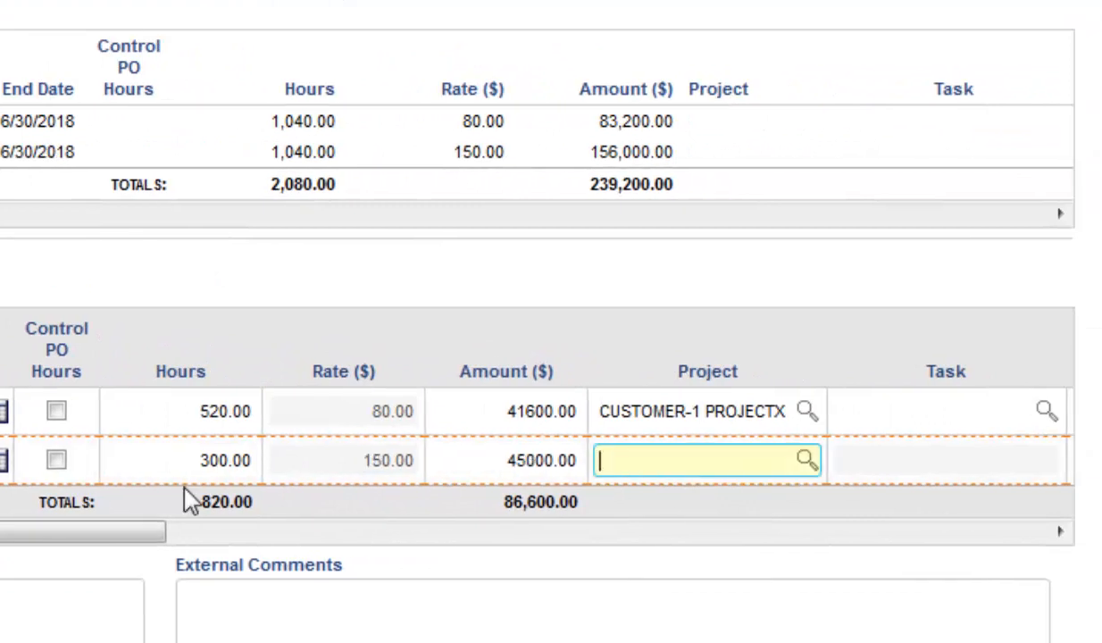
{"action": "left_click_drag", "start_coordinate": [67, 533], "coordinate": [492, 591]}
{"action": "left_click", "coordinate": [546, 477]}
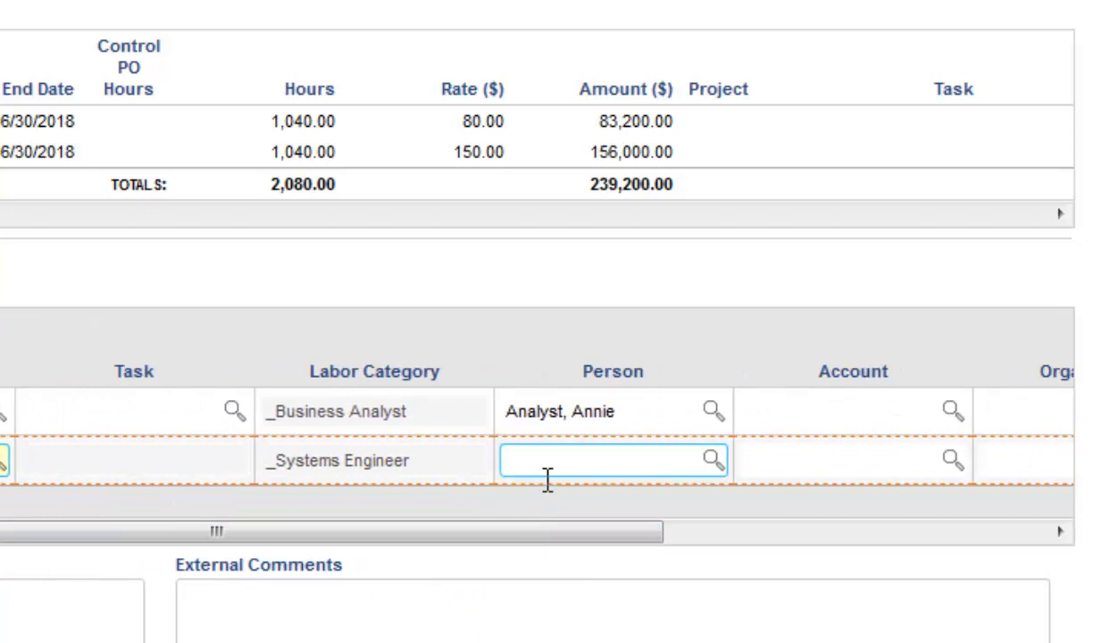
{"action": "type", "text": "eri"}
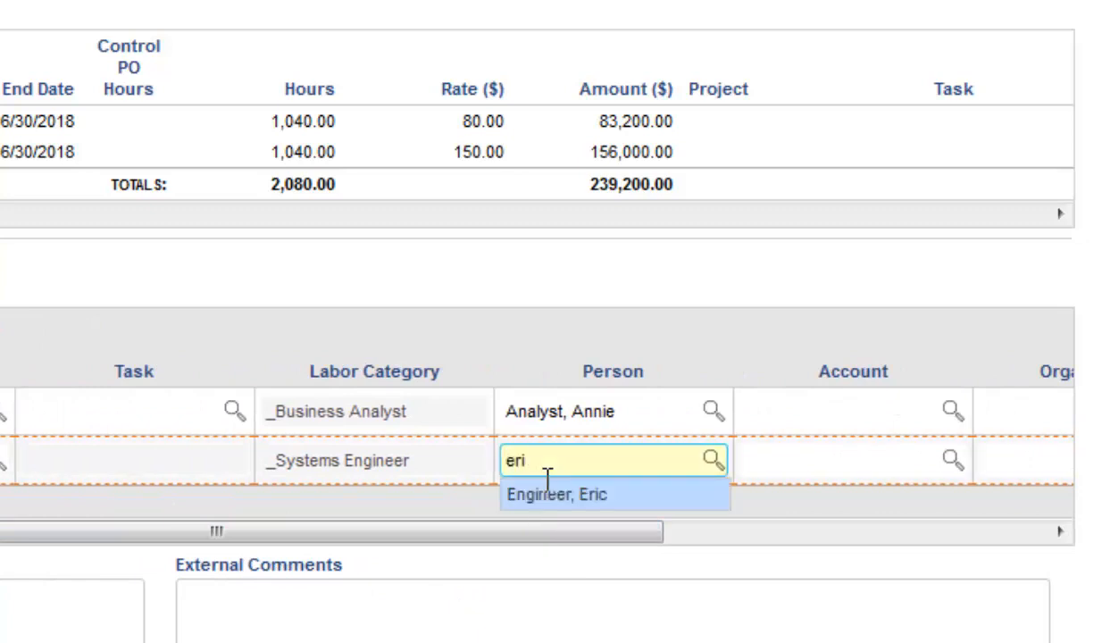
{"action": "left_click", "coordinate": [551, 496]}
{"action": "key", "text": "Tab"}
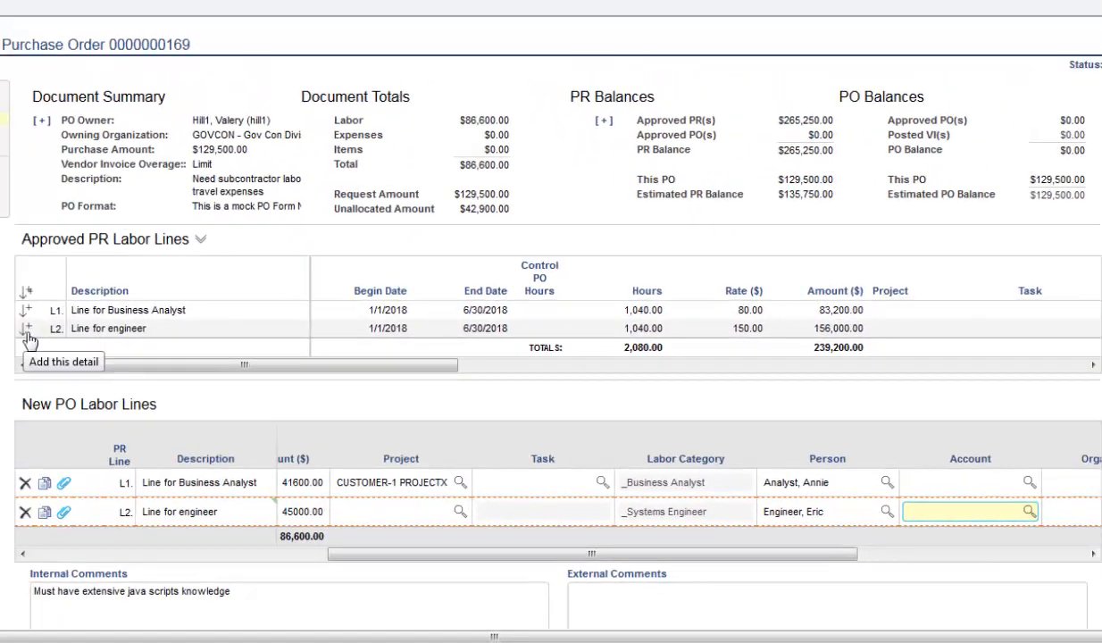
Add a second engineer labor line from the requisition with end date 3/31/2018 and 200 hours.
{"action": "left_click", "coordinate": [27, 330]}
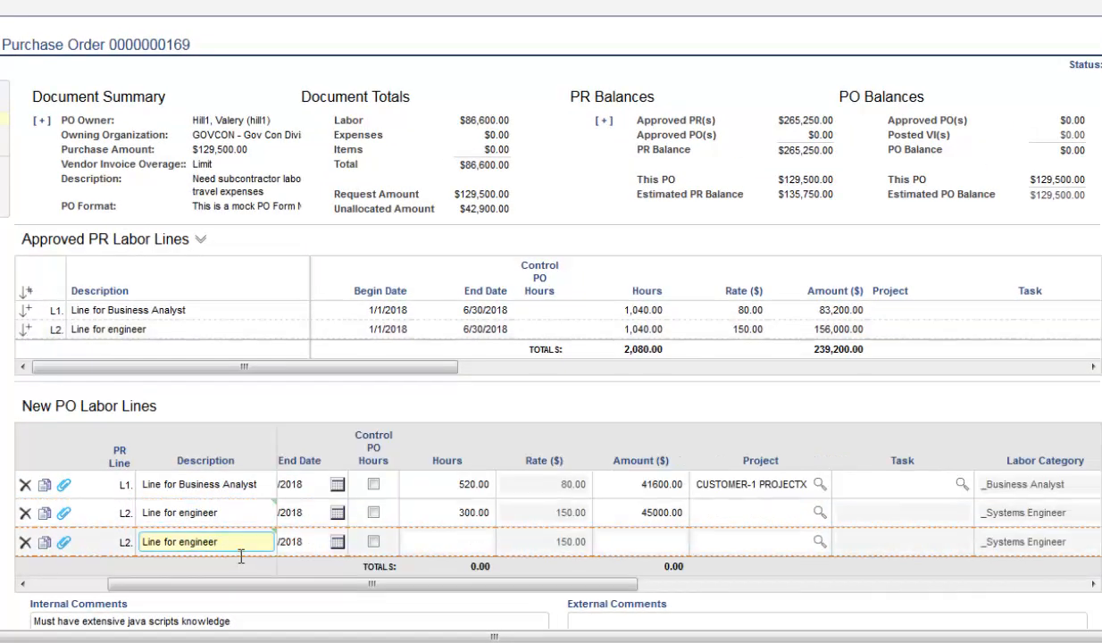
{"action": "key", "text": "Tab"}
{"action": "key", "text": "Tab"}
{"action": "type", "text": "3 31"}
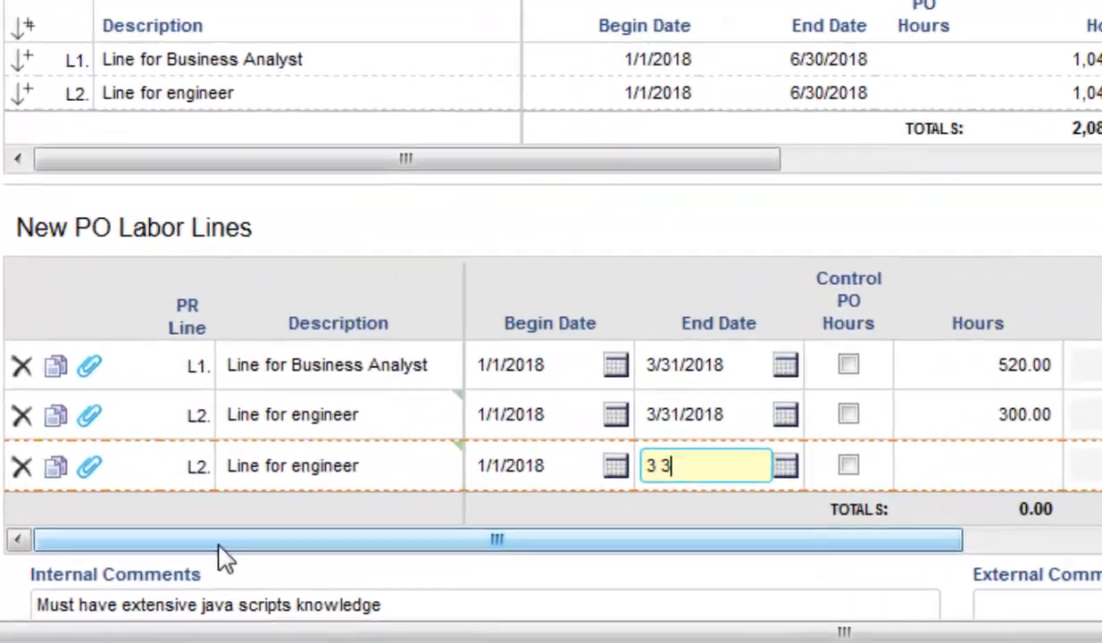
{"action": "key", "text": "Tab"}
{"action": "key", "text": "Tab"}
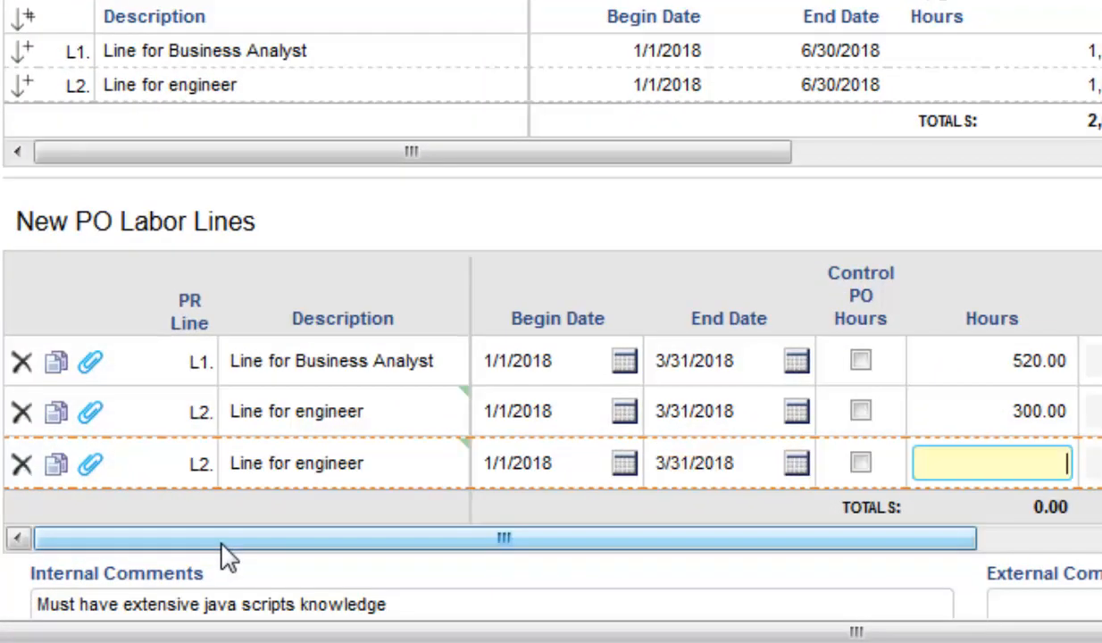
{"action": "type", "text": "200"}
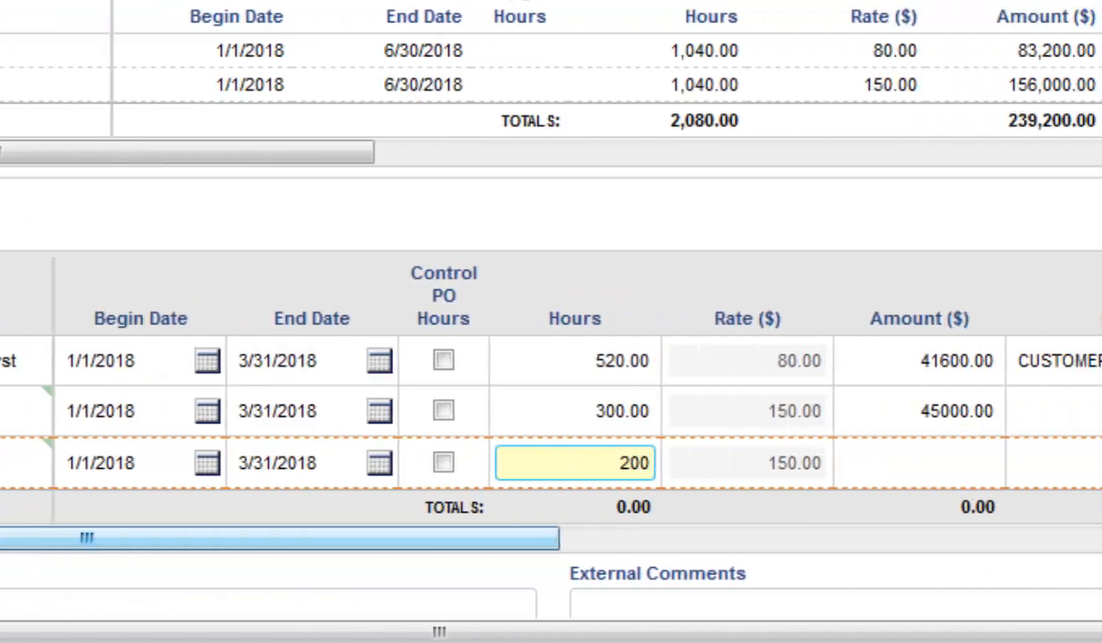
{"action": "key", "text": "Tab"}
{"action": "key", "text": "Tab"}
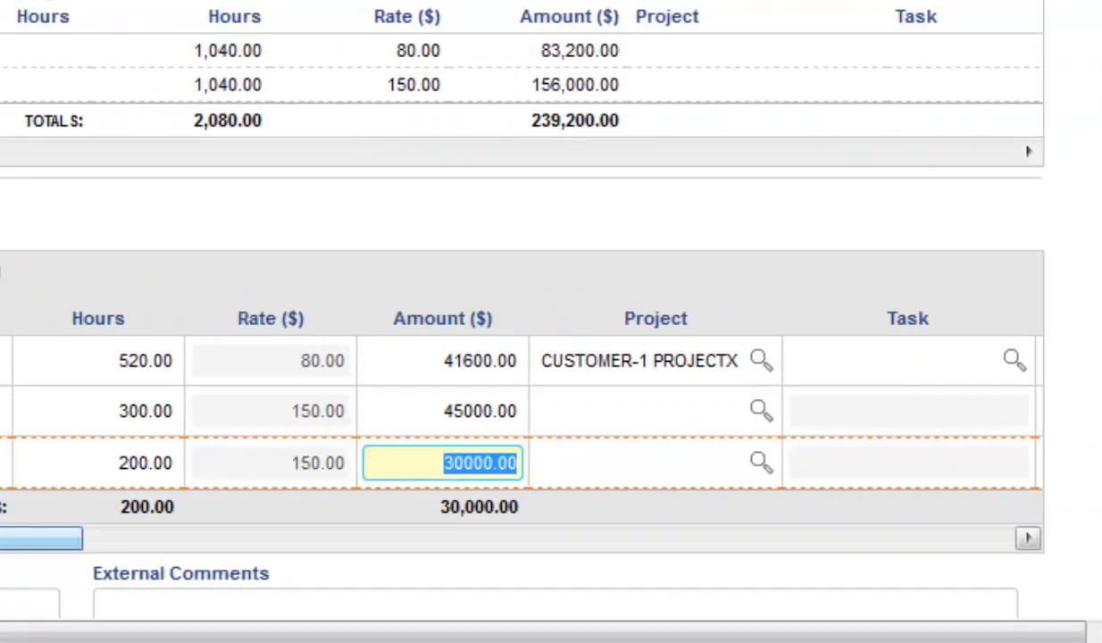
Select a second engineer's name as the person for the 200-hour engineer labor line.
{"action": "key", "text": "Tab"}
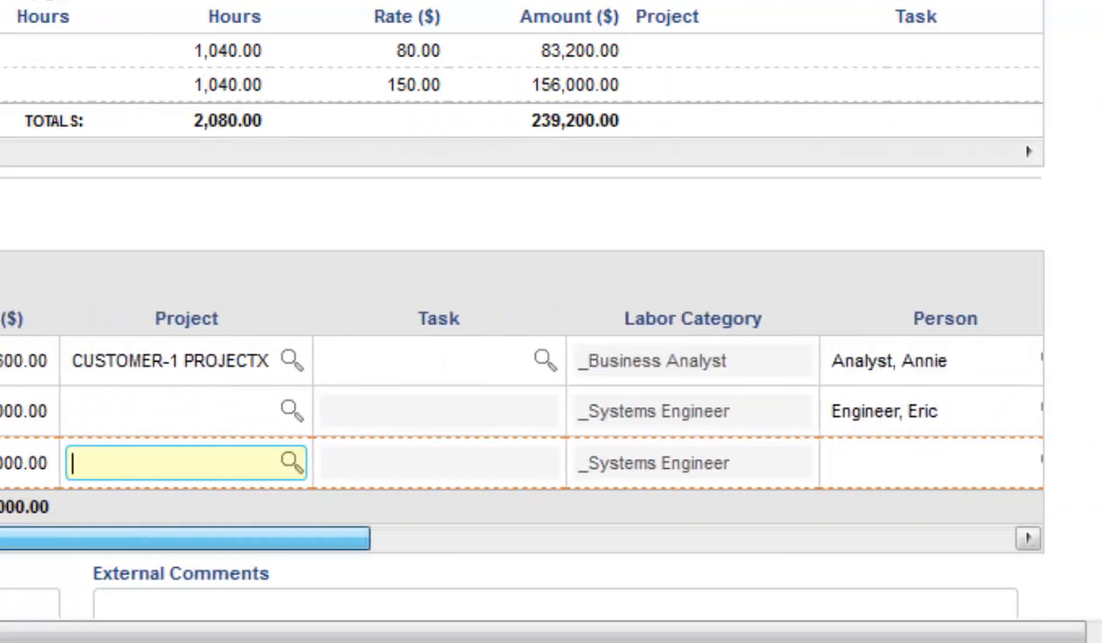
{"action": "left_click", "coordinate": [664, 469]}
{"action": "type", "text": "norman"}
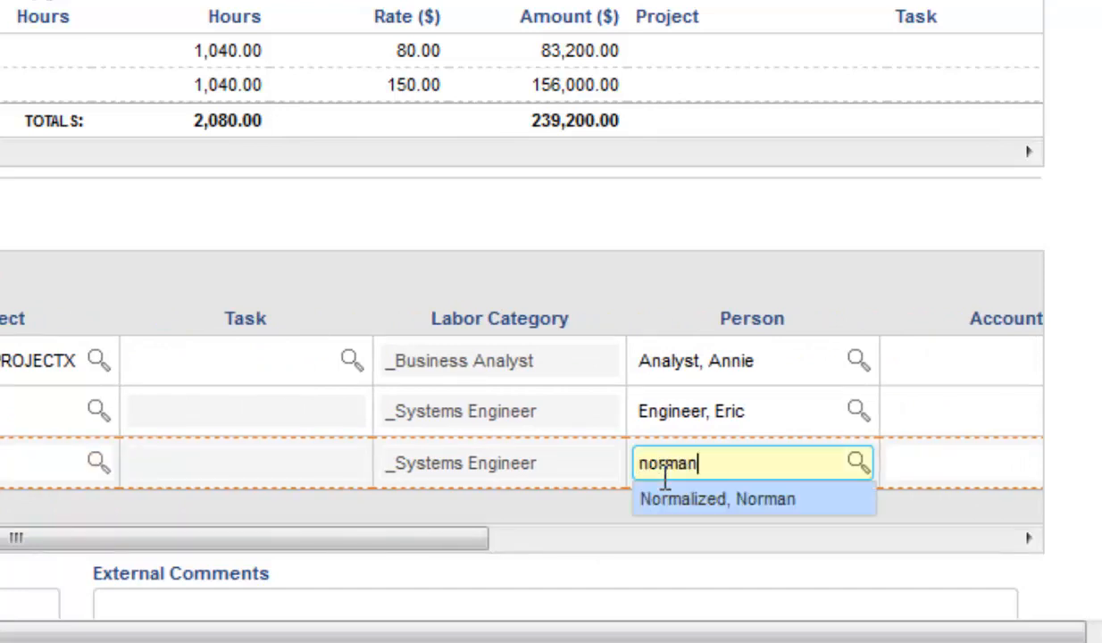
{"action": "left_click", "coordinate": [675, 500]}
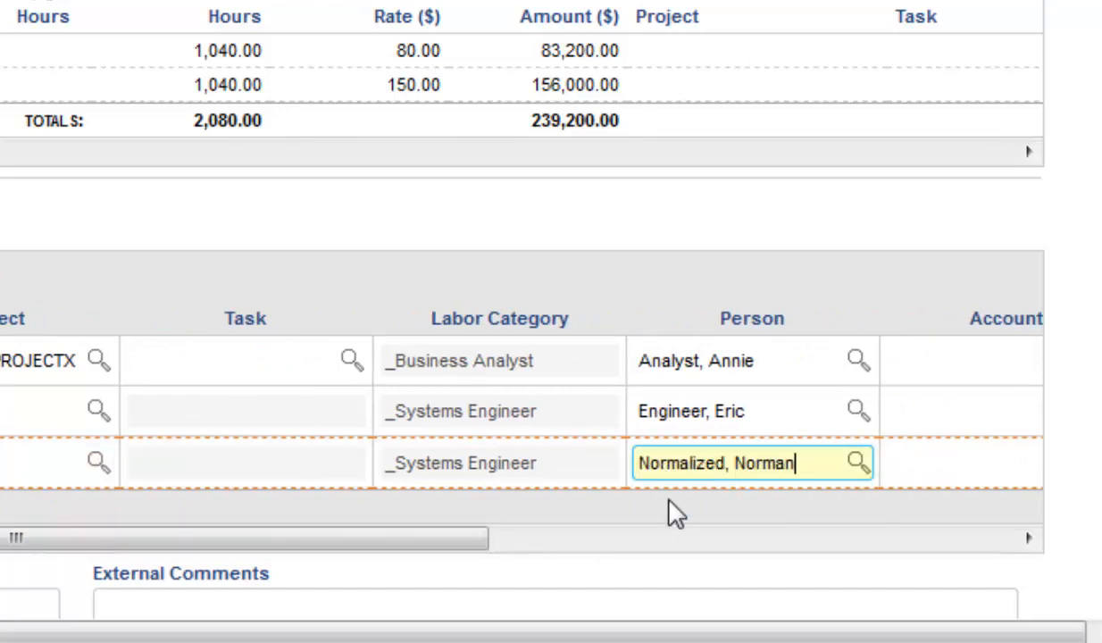
Save the purchase order's three labor lines.
{"action": "left_click_drag", "start_coordinate": [465, 540], "coordinate": [238, 570]}
{"action": "left_click_drag", "start_coordinate": [323, 570], "coordinate": [196, 570]}
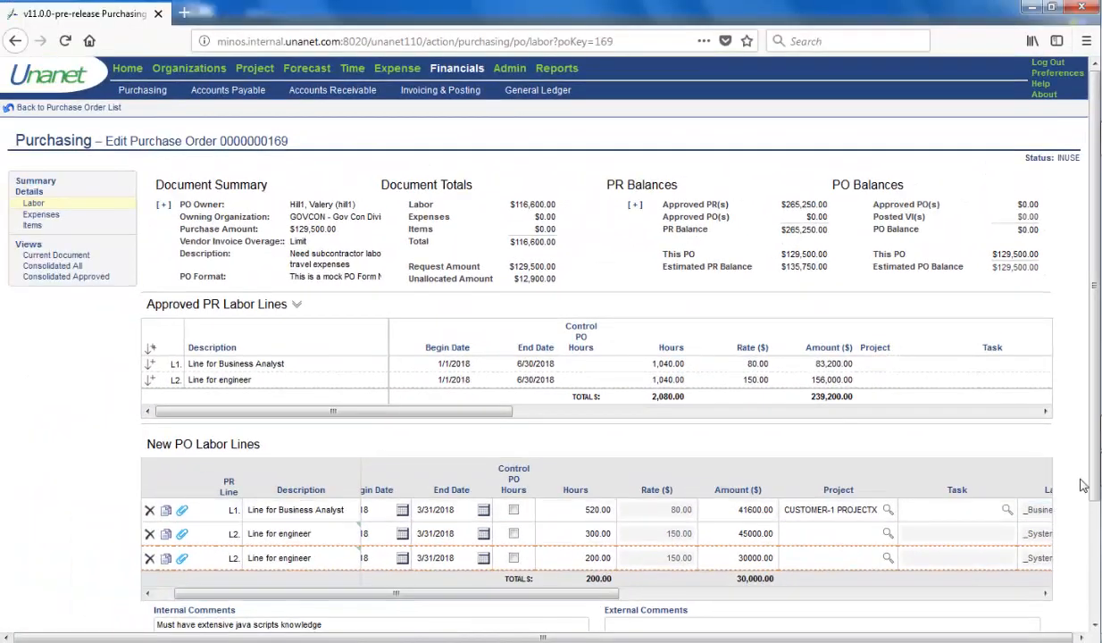
{"action": "scroll", "coordinate": [1077, 483], "scroll_direction": "down", "scroll_amount": 1}
{"action": "scroll", "coordinate": [1077, 483], "scroll_direction": "down", "scroll_amount": 3}
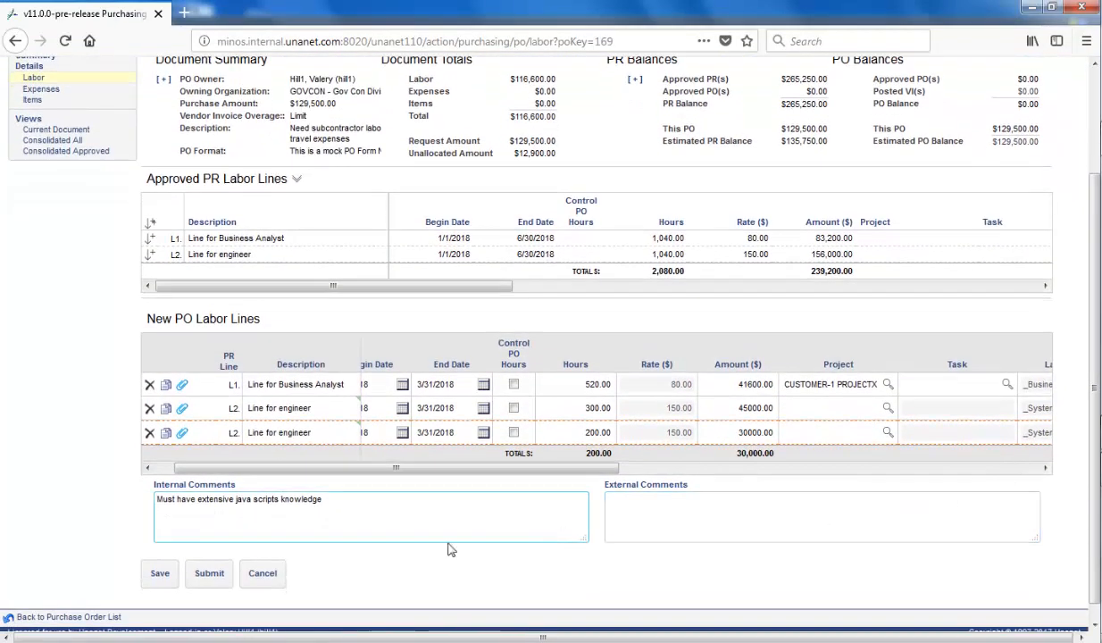
{"action": "left_click", "coordinate": [161, 577]}
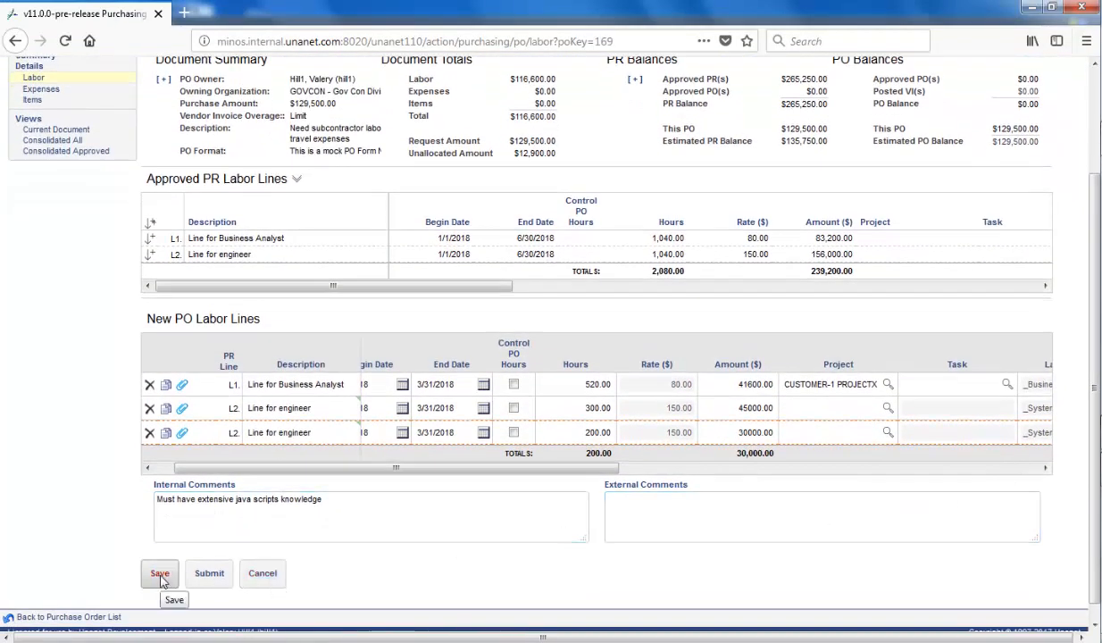
{"action": "left_click", "coordinate": [161, 577]}
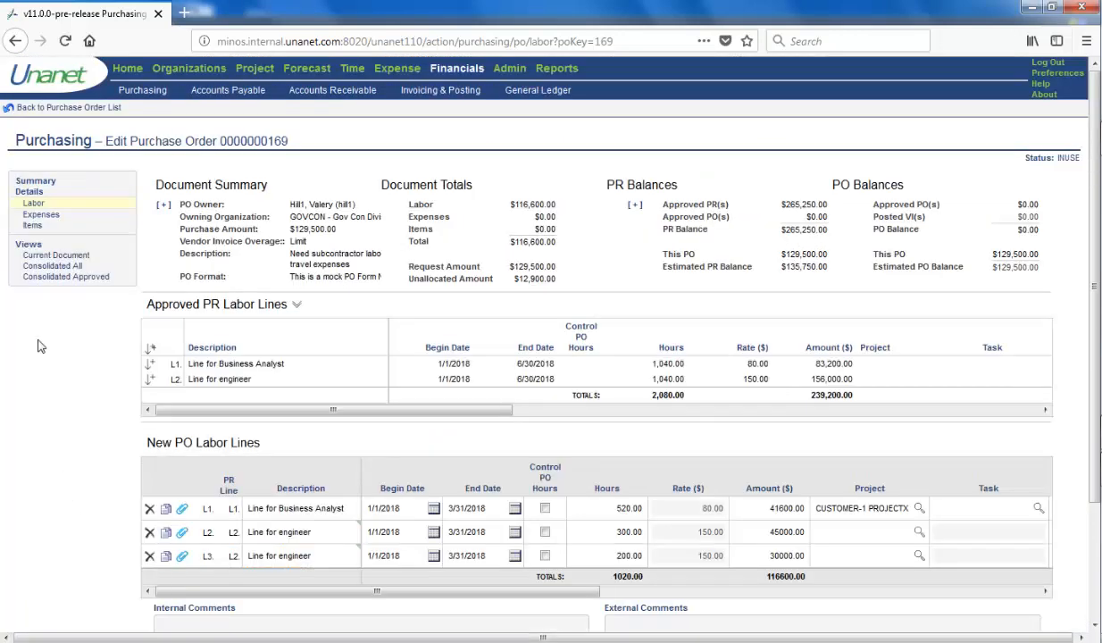
Add the approved Travel Expenses line to the purchase order's expenses with end date 3/31/2018 and amount 10000.00.
{"action": "left_click", "coordinate": [41, 214]}
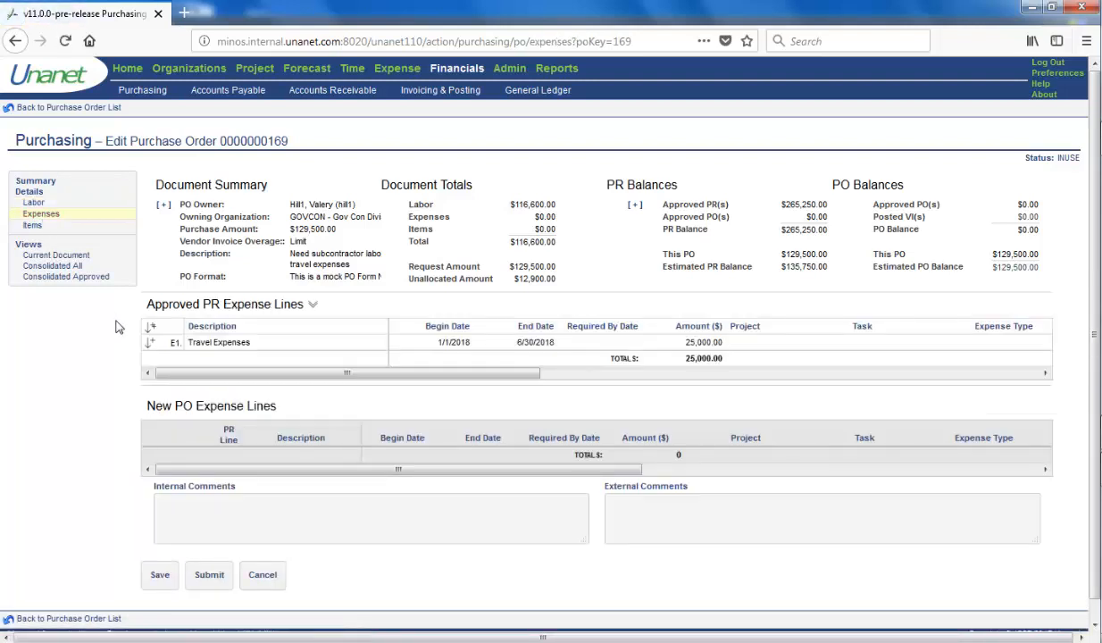
{"action": "left_click", "coordinate": [152, 344]}
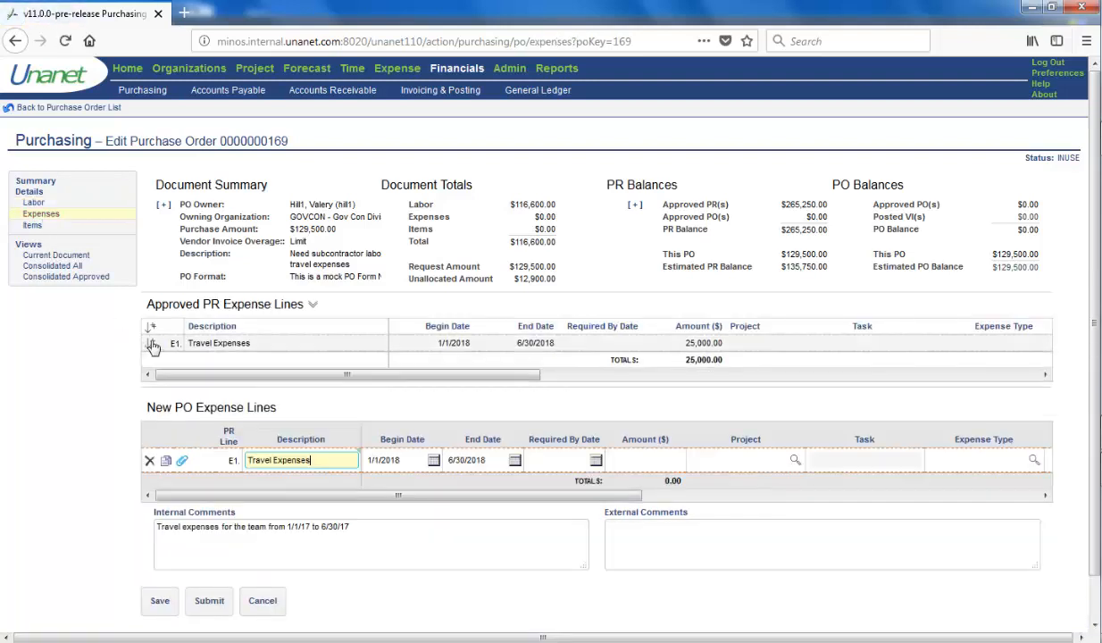
{"action": "key", "text": "Tab"}
{"action": "key", "text": "Tab"}
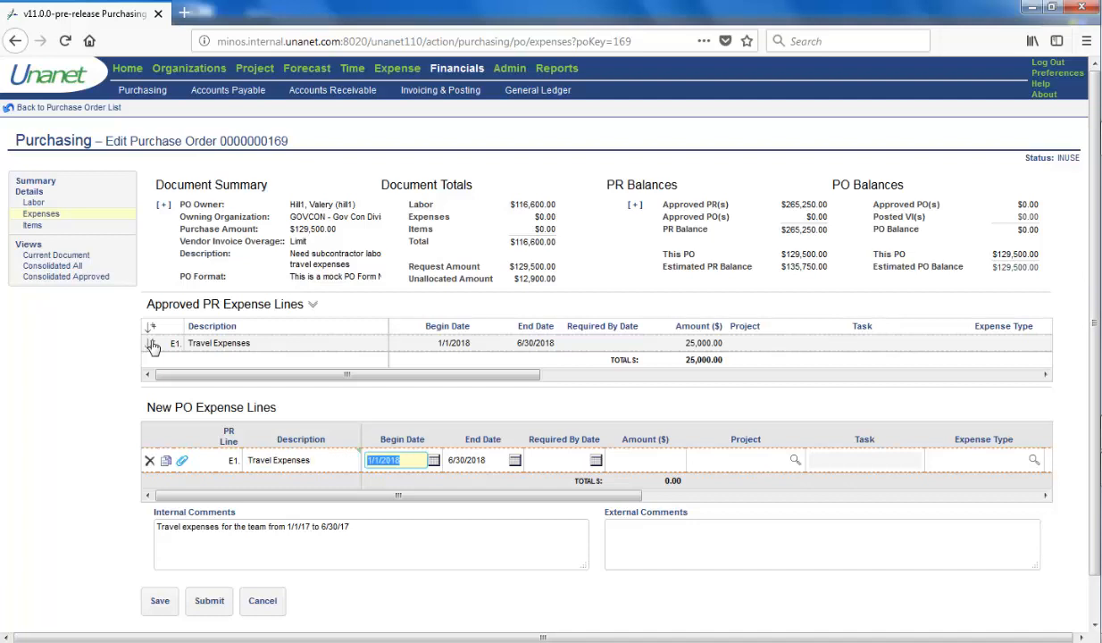
{"action": "type", "text": "3/31/2018"}
{"action": "key", "text": "Tab"}
{"action": "key", "text": "Tab"}
{"action": "type", "text": "1"}
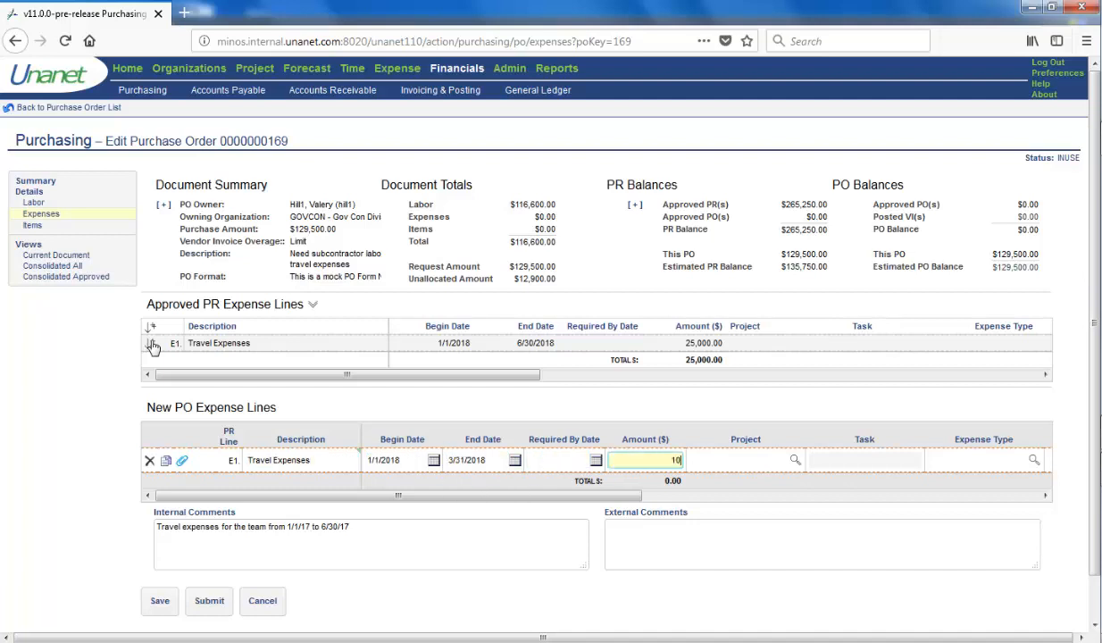
{"action": "key", "text": "Tab"}
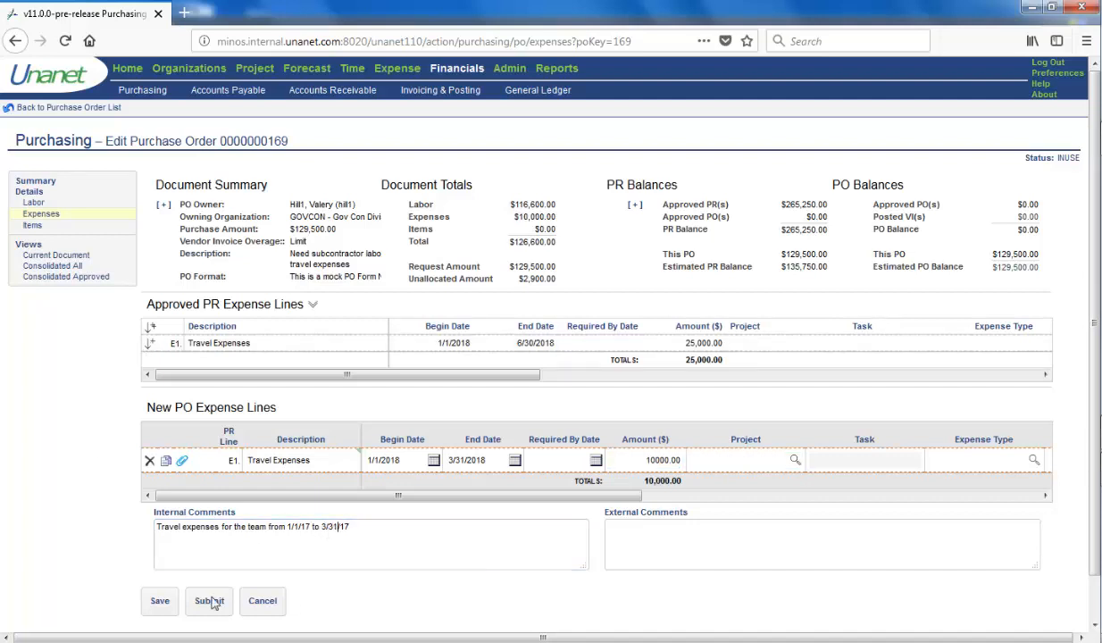
Save the Travel Expenses line and submit the purchase order to the DOT Division Manager approval group.
{"action": "left_click", "coordinate": [160, 600]}
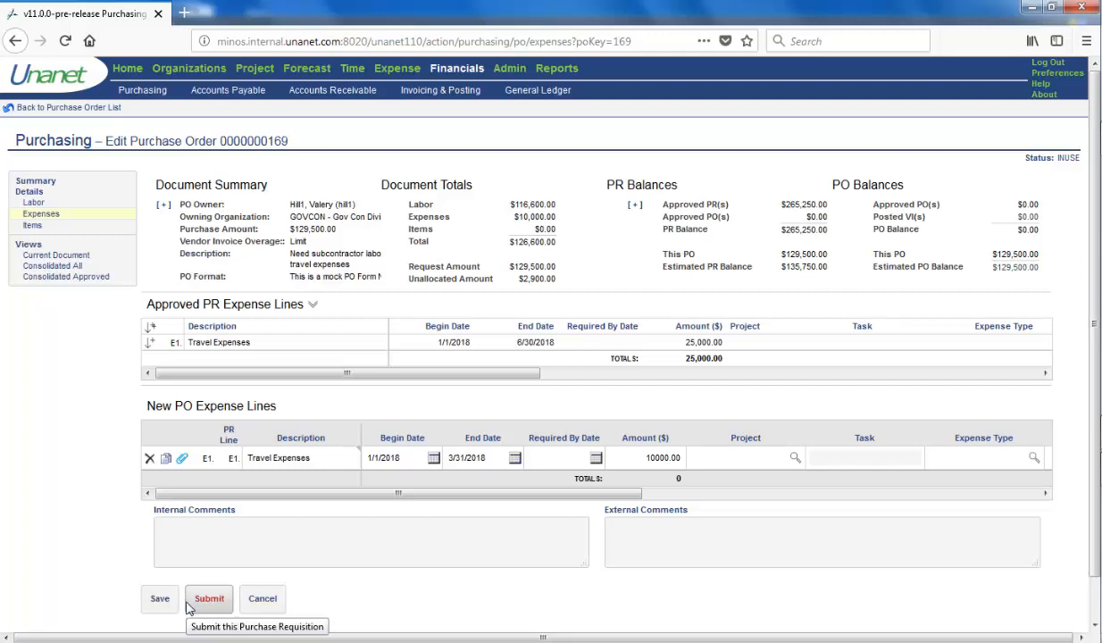
{"action": "left_click", "coordinate": [188, 606]}
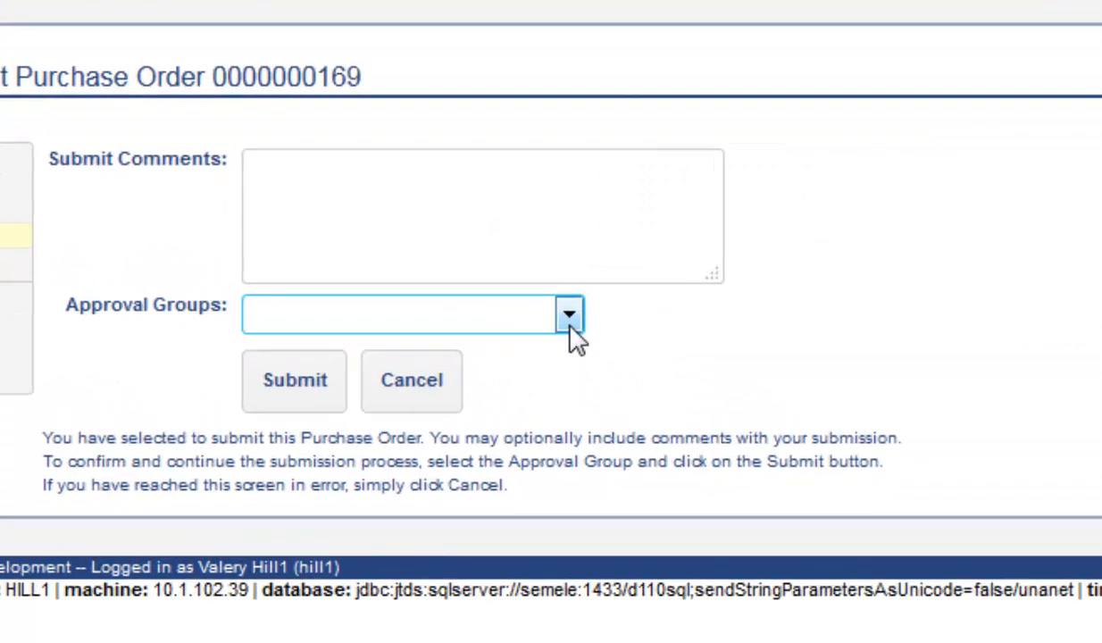
{"action": "left_click", "coordinate": [568, 317]}
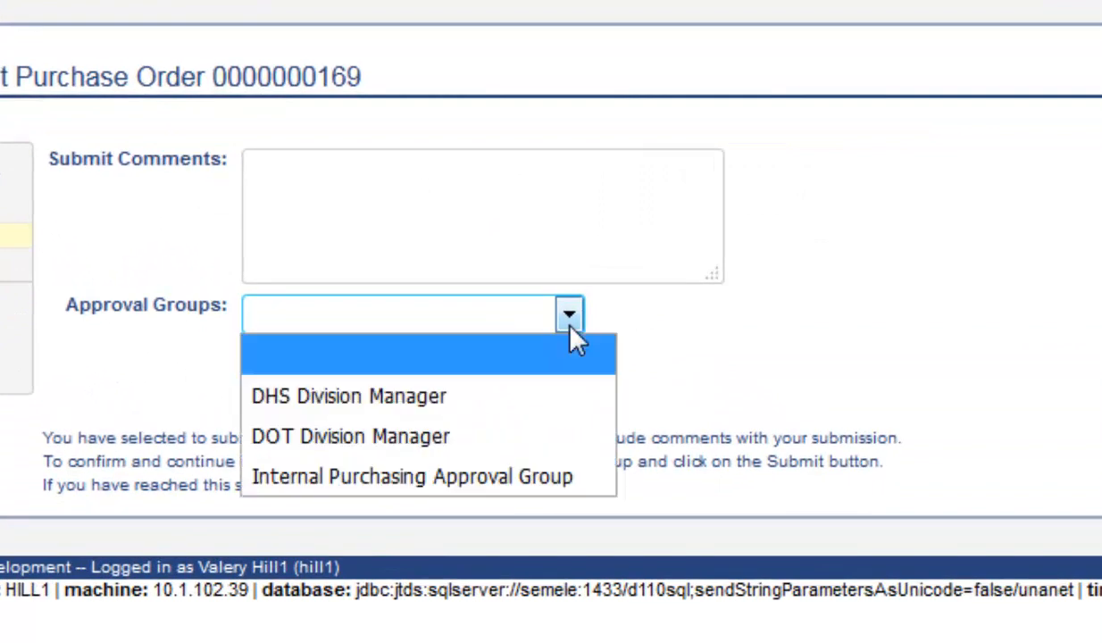
{"action": "left_click", "coordinate": [545, 439]}
{"action": "left_click", "coordinate": [295, 383]}
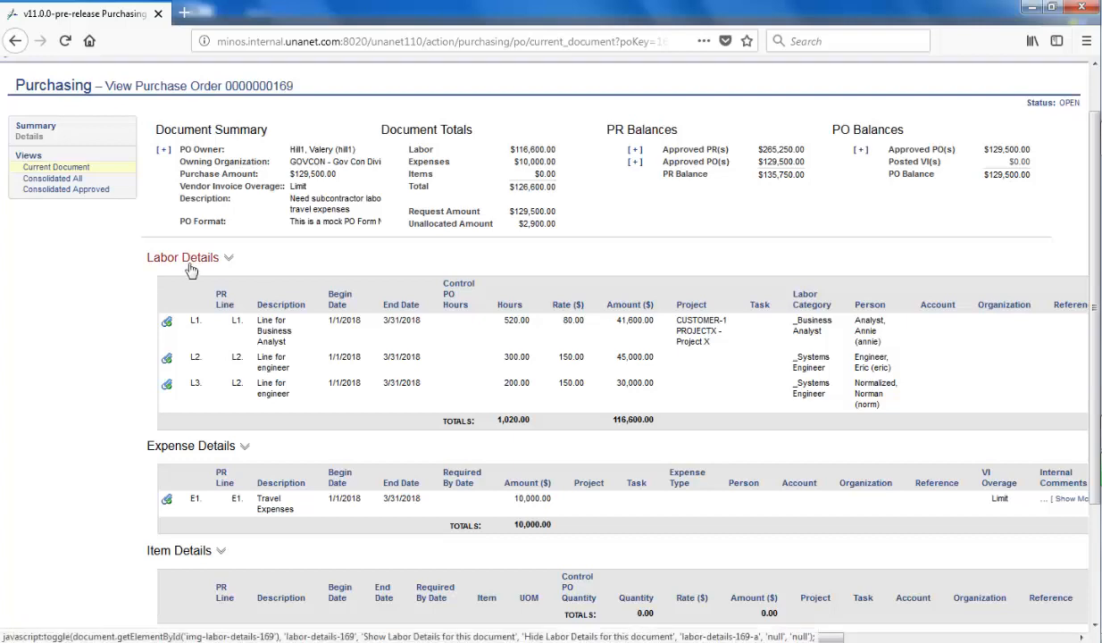
Review the submitted purchase order's labor, expense and item details and open its summary.
{"action": "scroll", "coordinate": [54, 127], "scroll_direction": "down", "scroll_amount": 1}
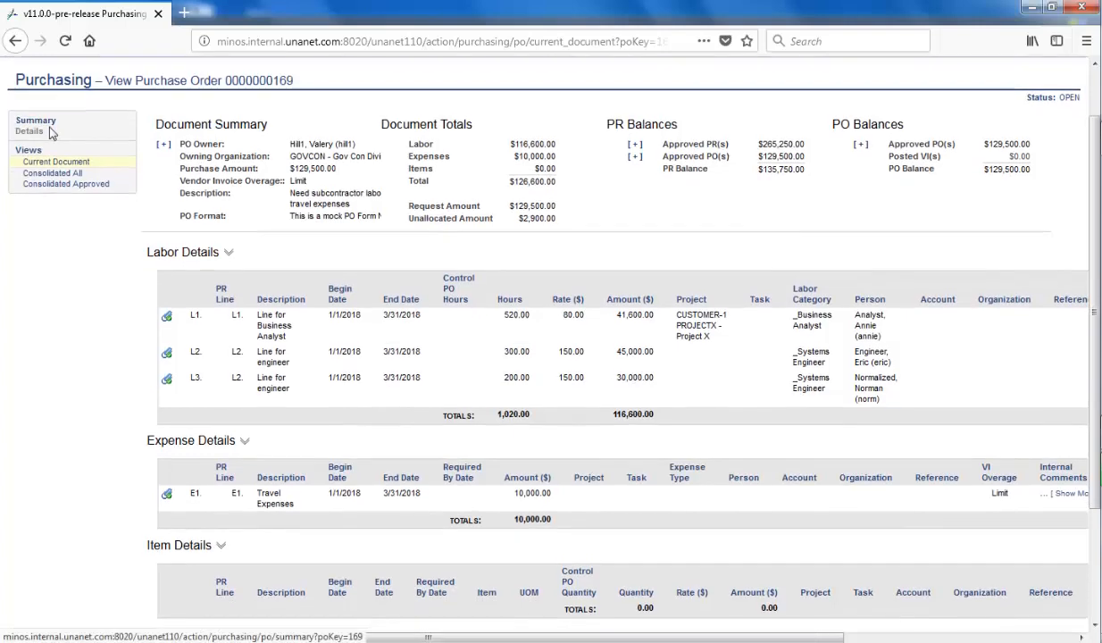
{"action": "left_click", "coordinate": [54, 127]}
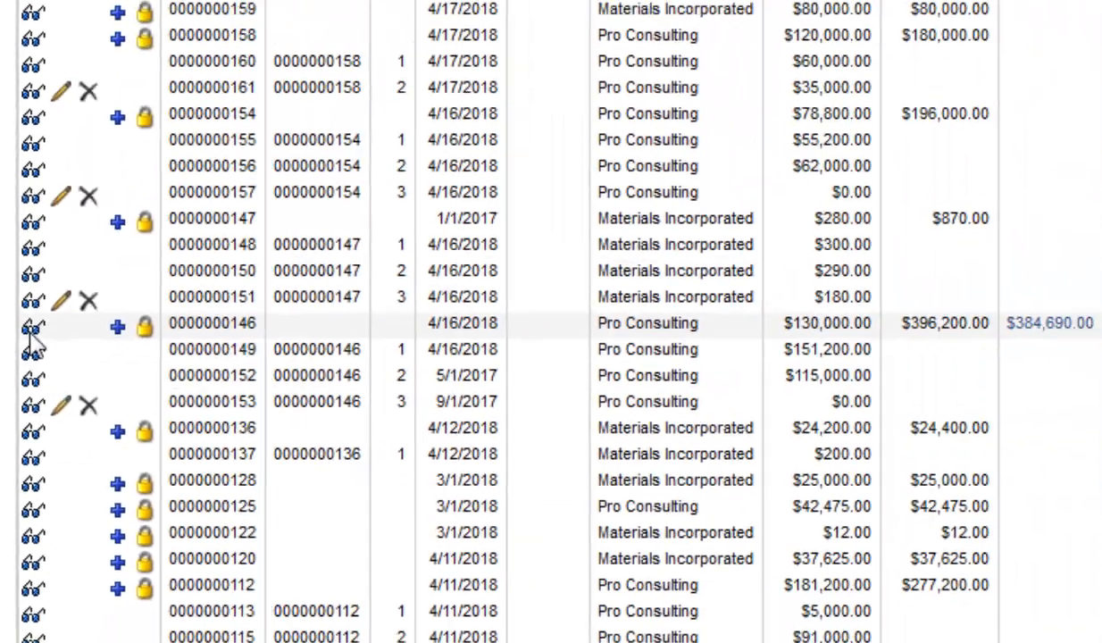
Open the $130,000.00 Pro Consulting purchase order with Open status and display its Consolidated All view.
{"action": "left_click", "coordinate": [51, 248]}
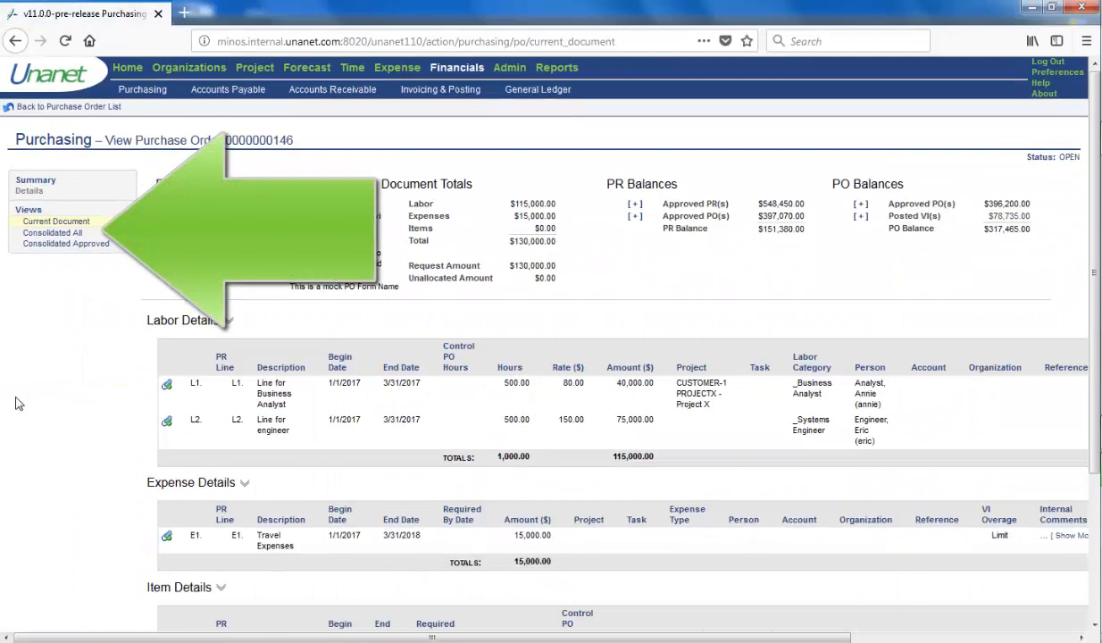
{"action": "left_click", "coordinate": [54, 233]}
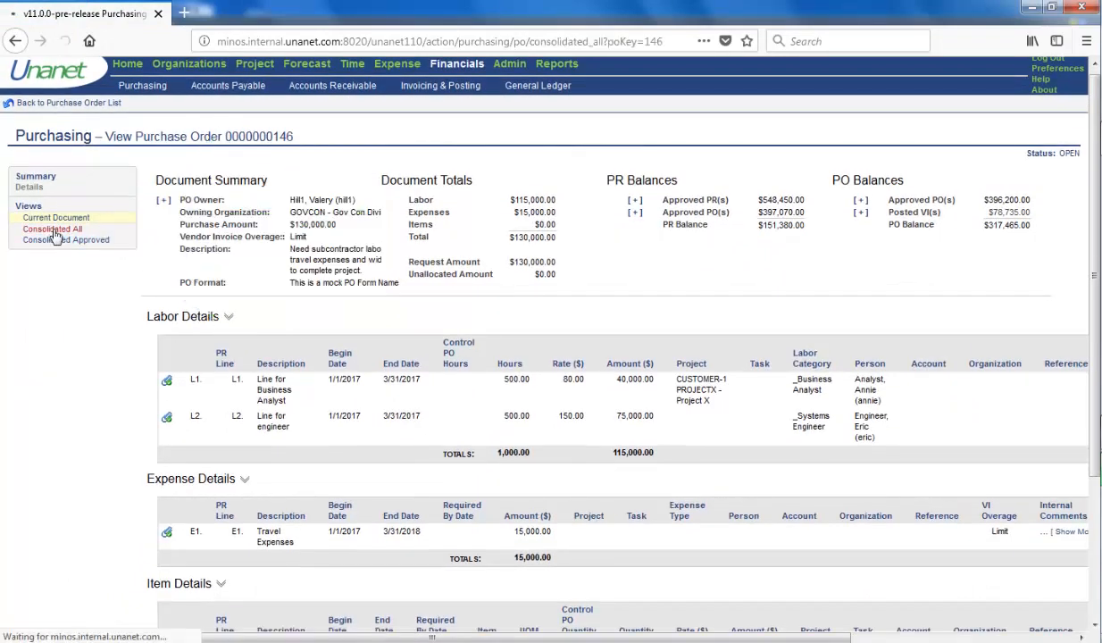
{"action": "scroll", "coordinate": [54, 345], "scroll_direction": "down", "scroll_amount": 2}
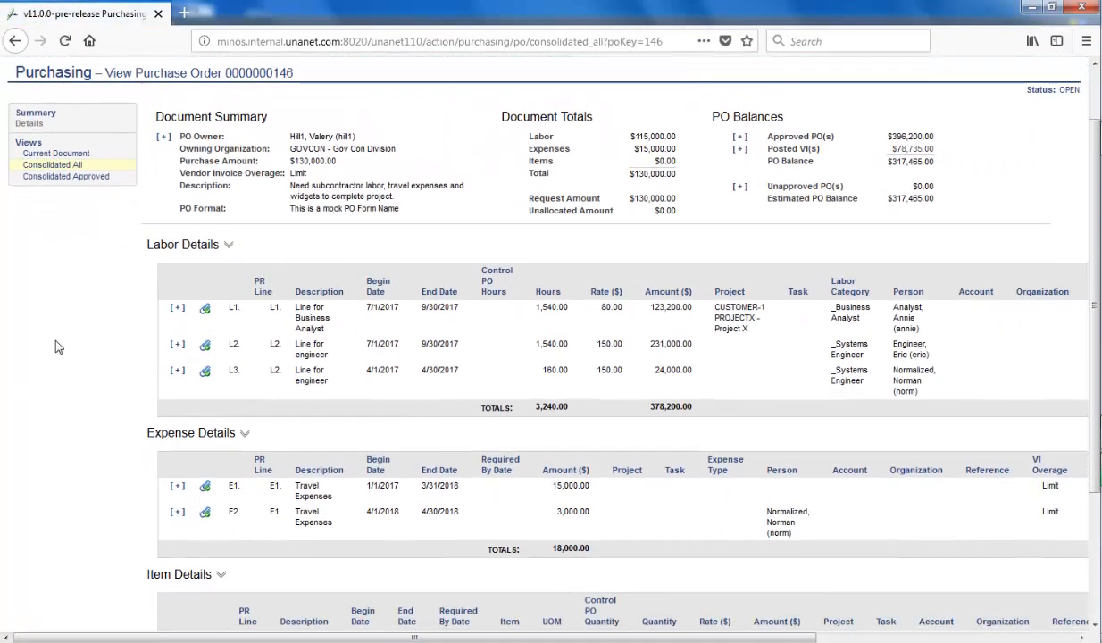
{"action": "scroll", "coordinate": [55, 347], "scroll_direction": "down", "scroll_amount": 2}
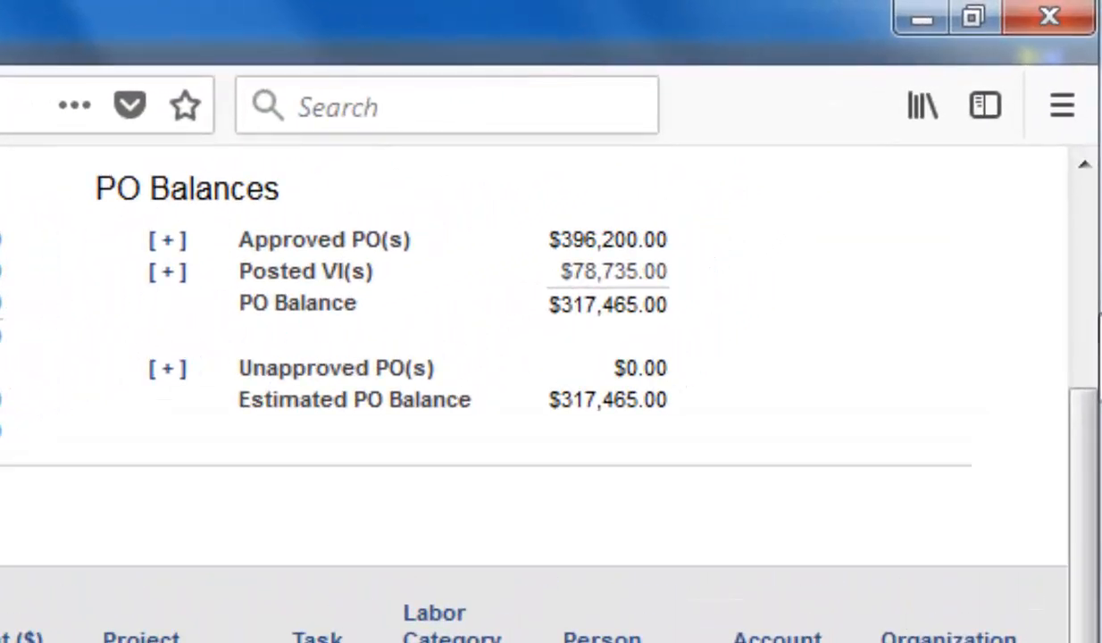
Examine the breakdowns of the approved POs, the posted VIs and the Business Analyst labor line in the consolidated view.
{"action": "left_click", "coordinate": [190, 243]}
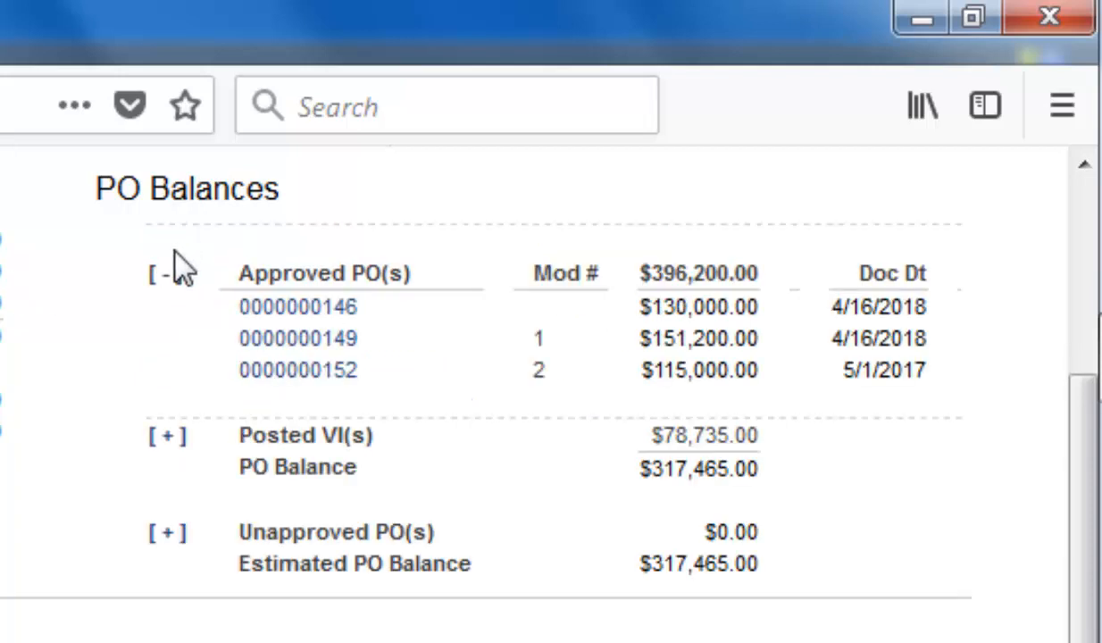
{"action": "left_click", "coordinate": [170, 274]}
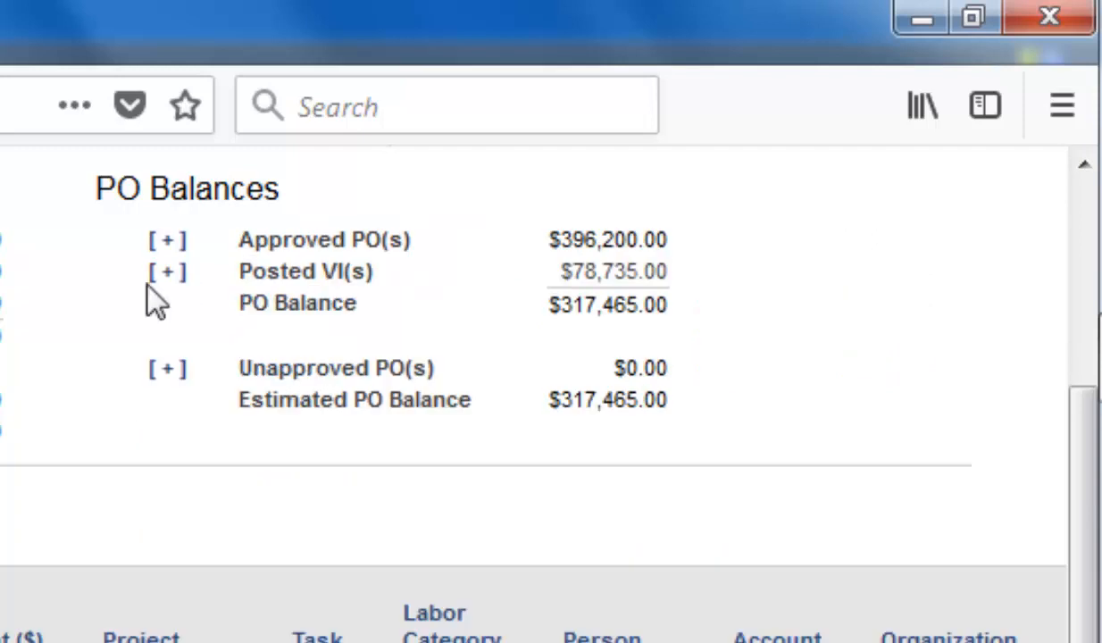
{"action": "left_click", "coordinate": [168, 273]}
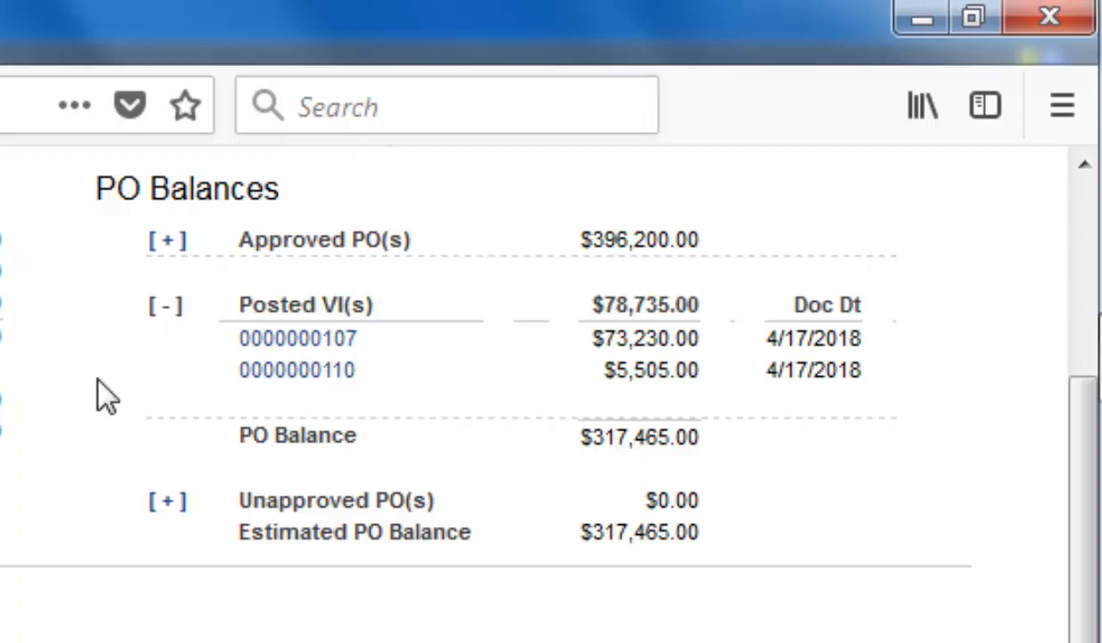
{"action": "left_click", "coordinate": [162, 319]}
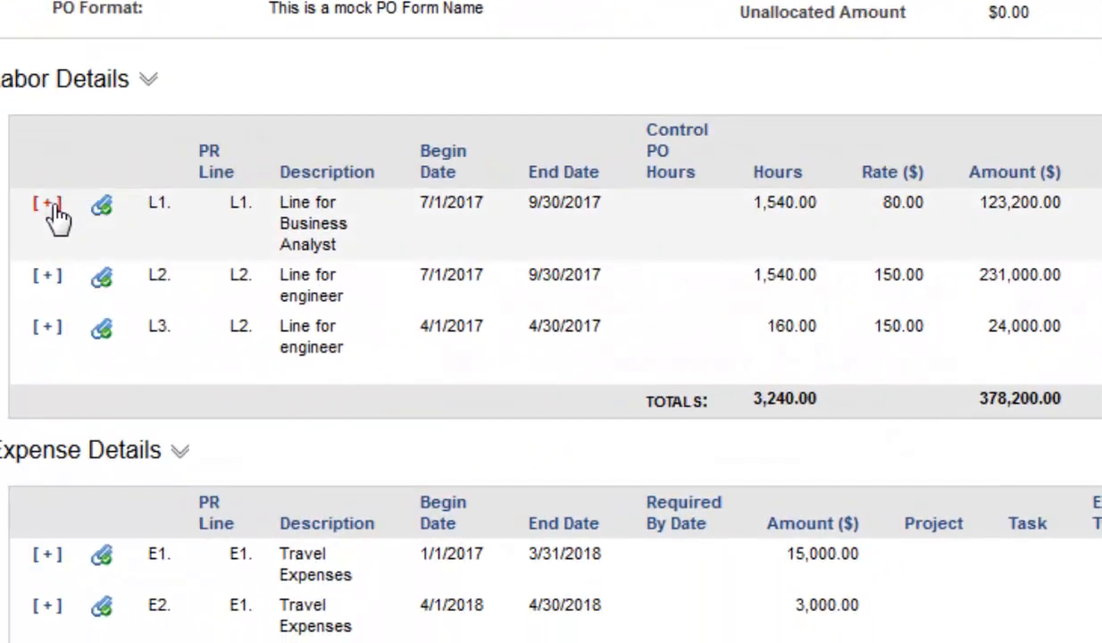
{"action": "left_click", "coordinate": [51, 211]}
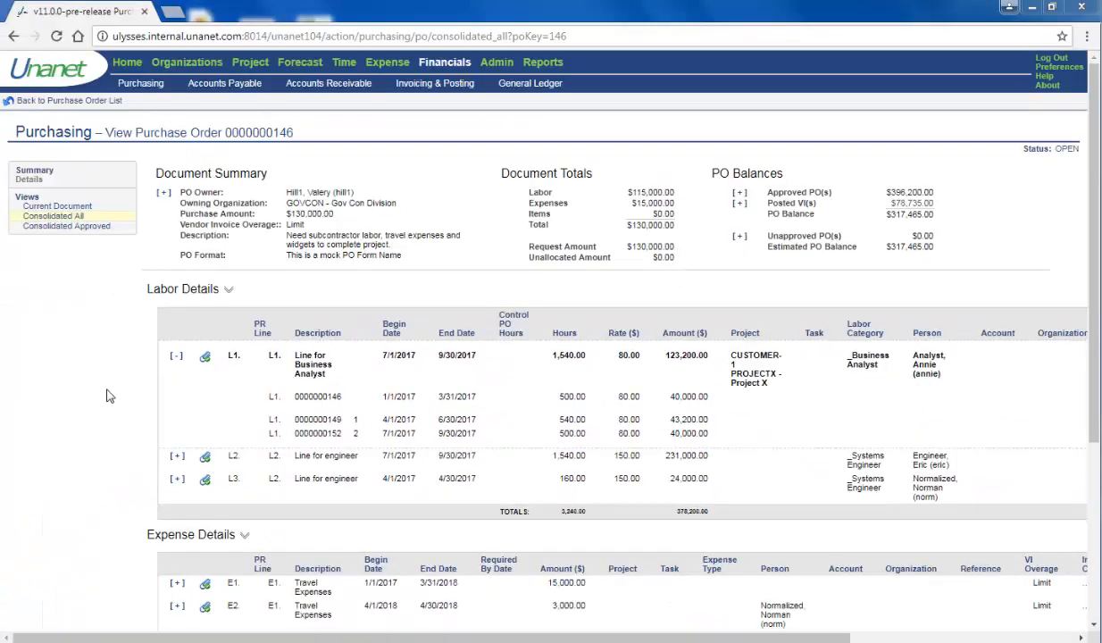
Create and save a mod of the $130,000.00 Pro Consulting purchase order with a mod purchase amount of 48000.00.
{"action": "left_click", "coordinate": [63, 100]}
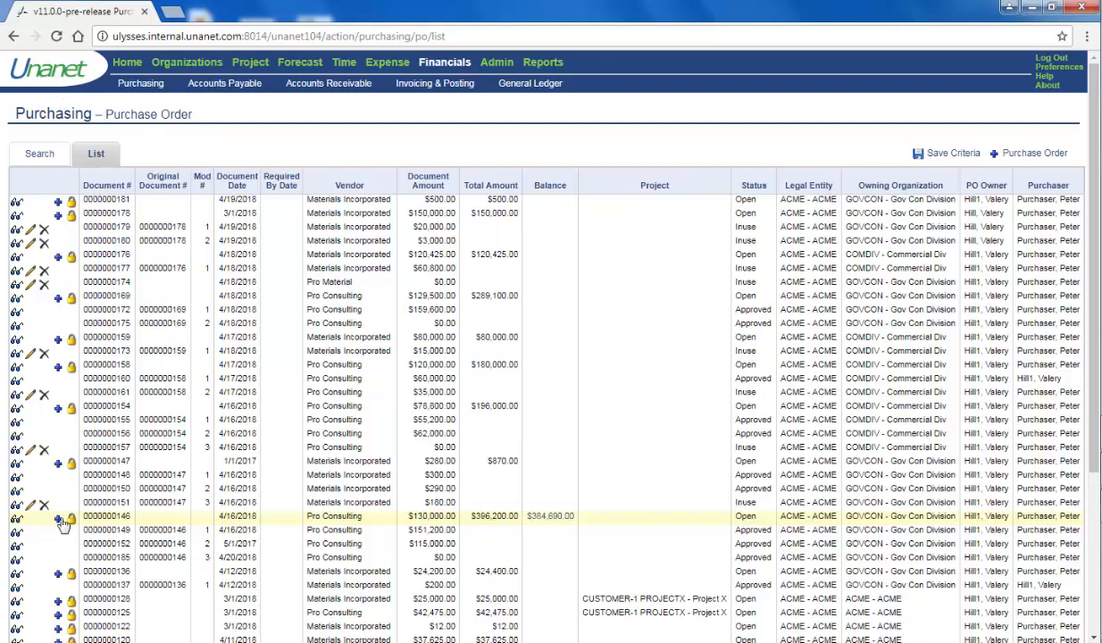
{"action": "left_click", "coordinate": [58, 516]}
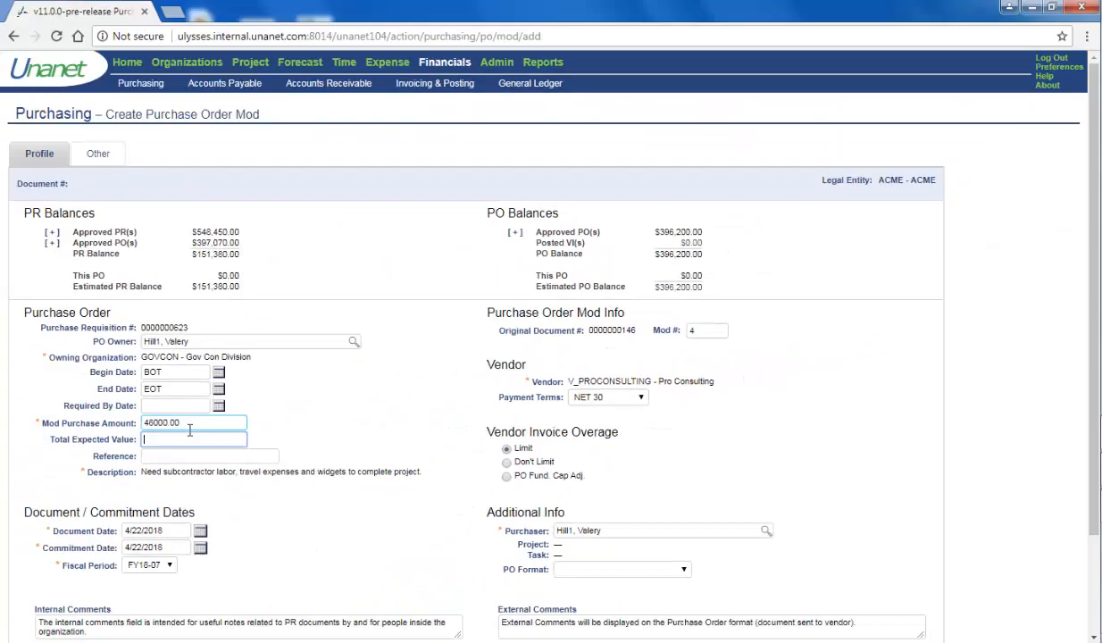
{"action": "scroll", "coordinate": [187, 430], "scroll_direction": "down", "scroll_amount": 2}
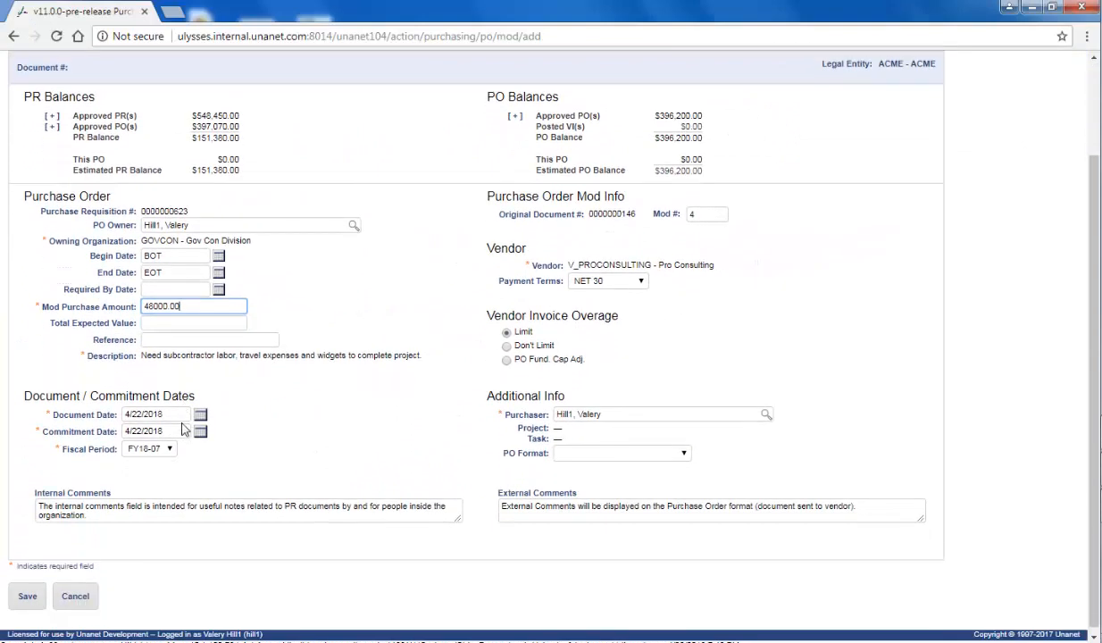
{"action": "left_click", "coordinate": [30, 592]}
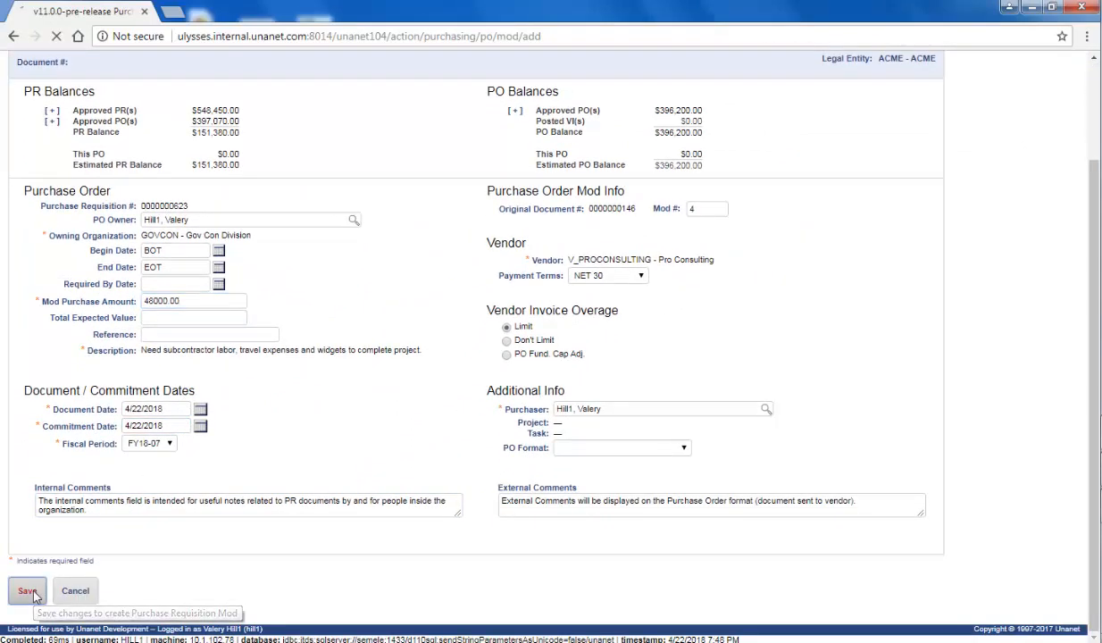
Add the approved PO's 160-hour engineer labor line (L3) to the mod's new labor lines.
{"action": "left_click", "coordinate": [33, 191]}
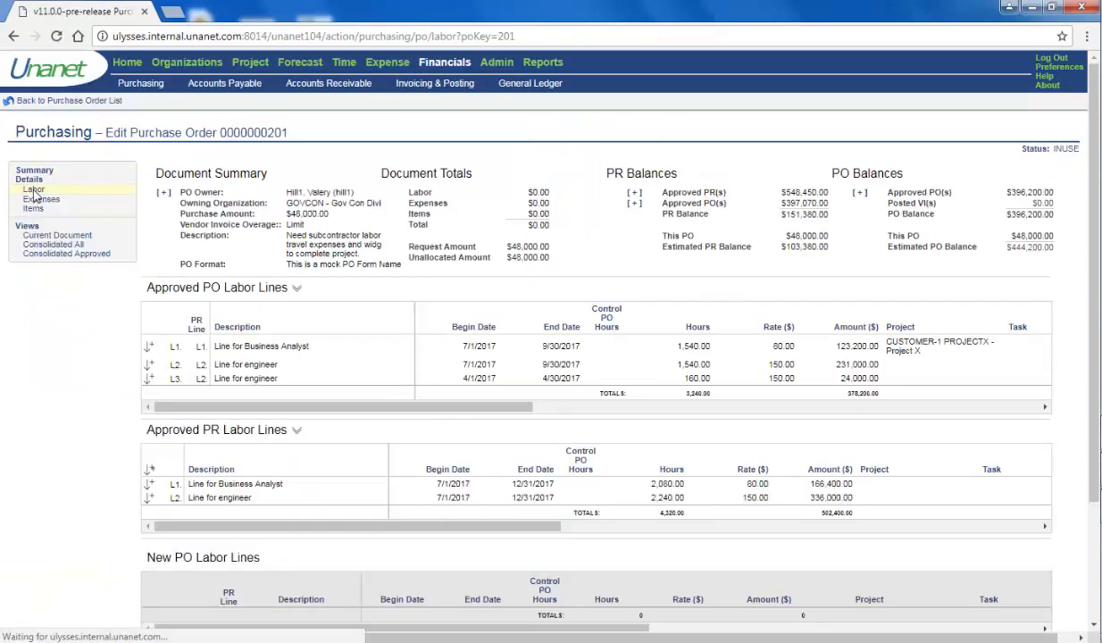
{"action": "scroll", "coordinate": [74, 413], "scroll_direction": "down", "scroll_amount": 3}
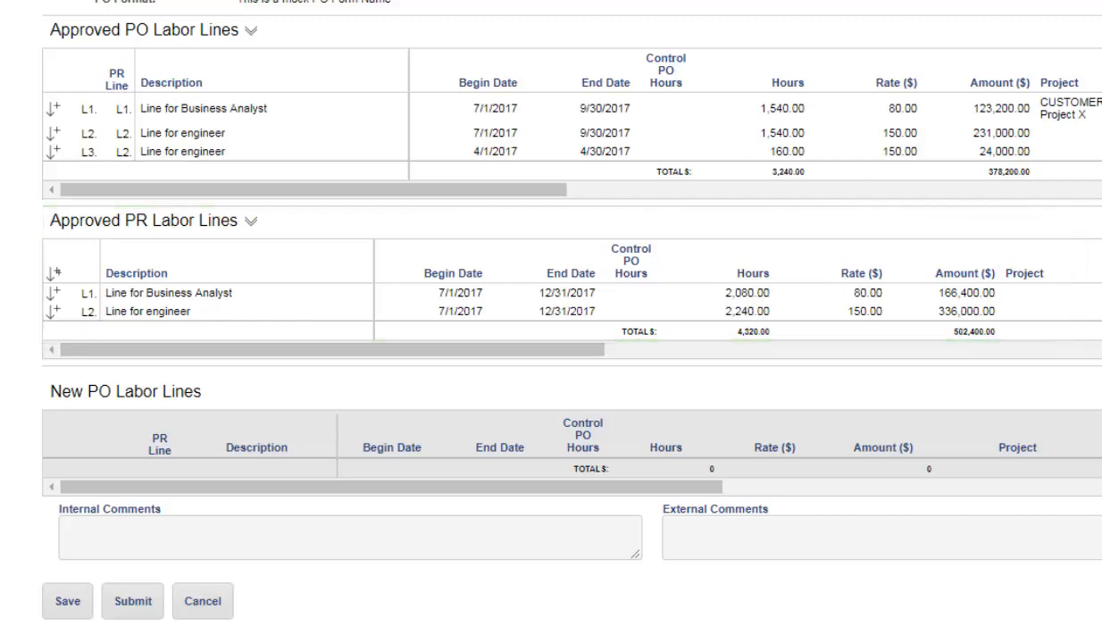
{"action": "left_click", "coordinate": [53, 155]}
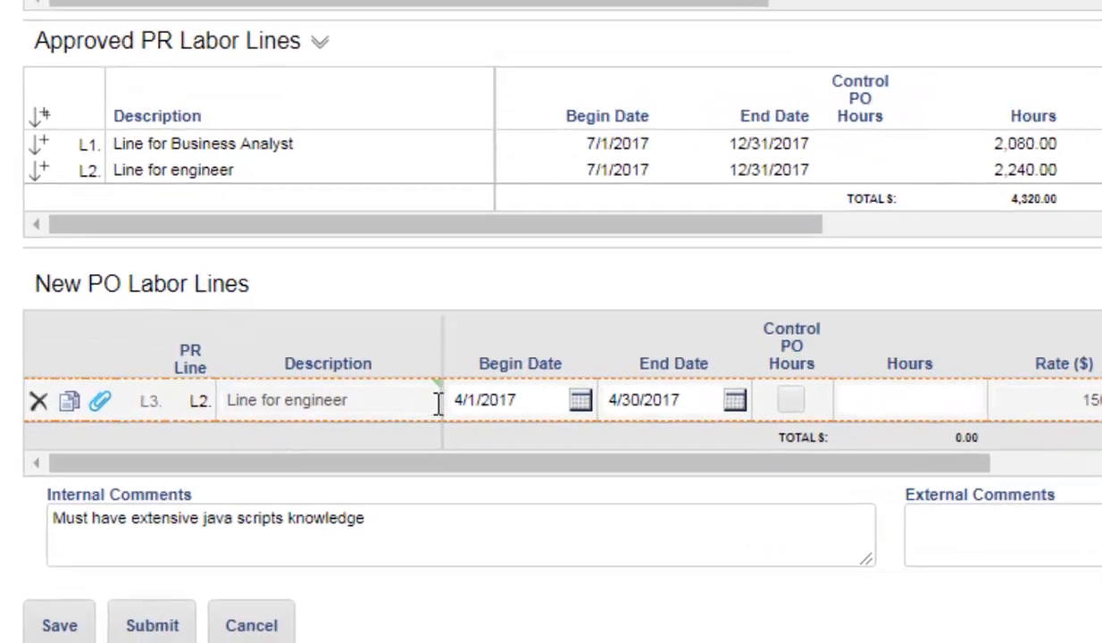
Set the new engineer line's begin date to 5/1/2017, end date to 5/30/2017 and hours to 160.
{"action": "left_click", "coordinate": [350, 478]}
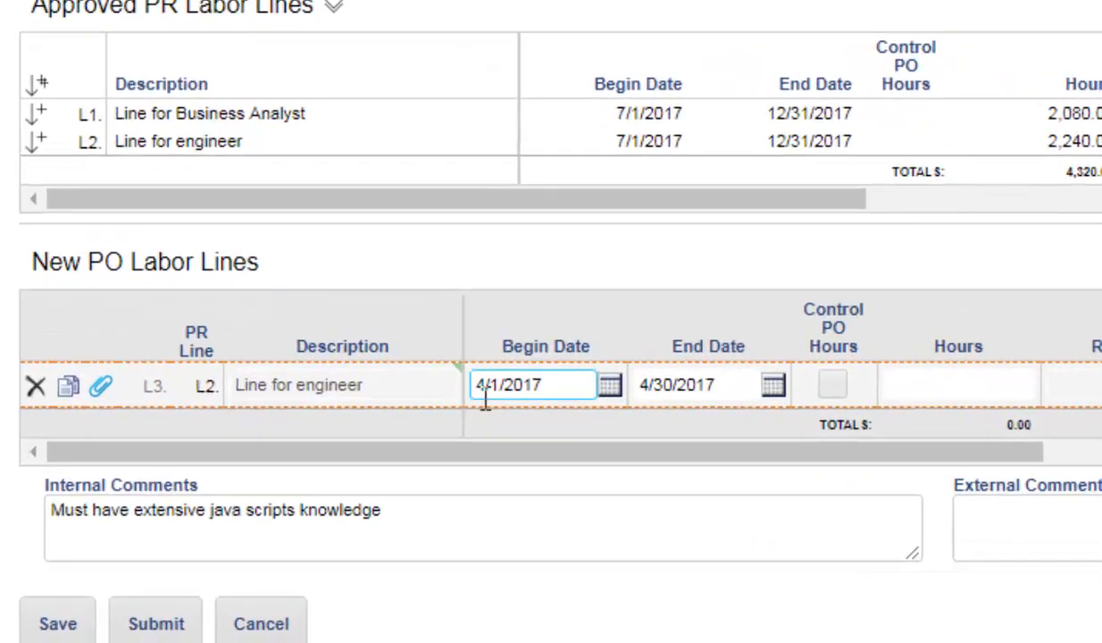
{"action": "triple_click", "coordinate": [496, 396]}
{"action": "type", "text": "5 1 17"}
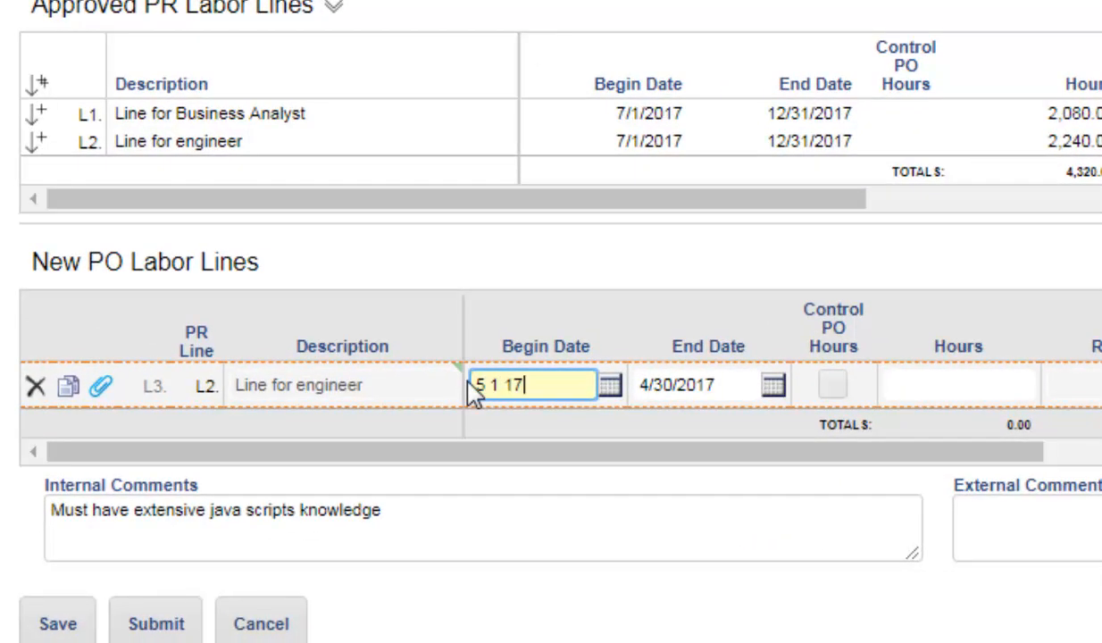
{"action": "key", "text": "Tab"}
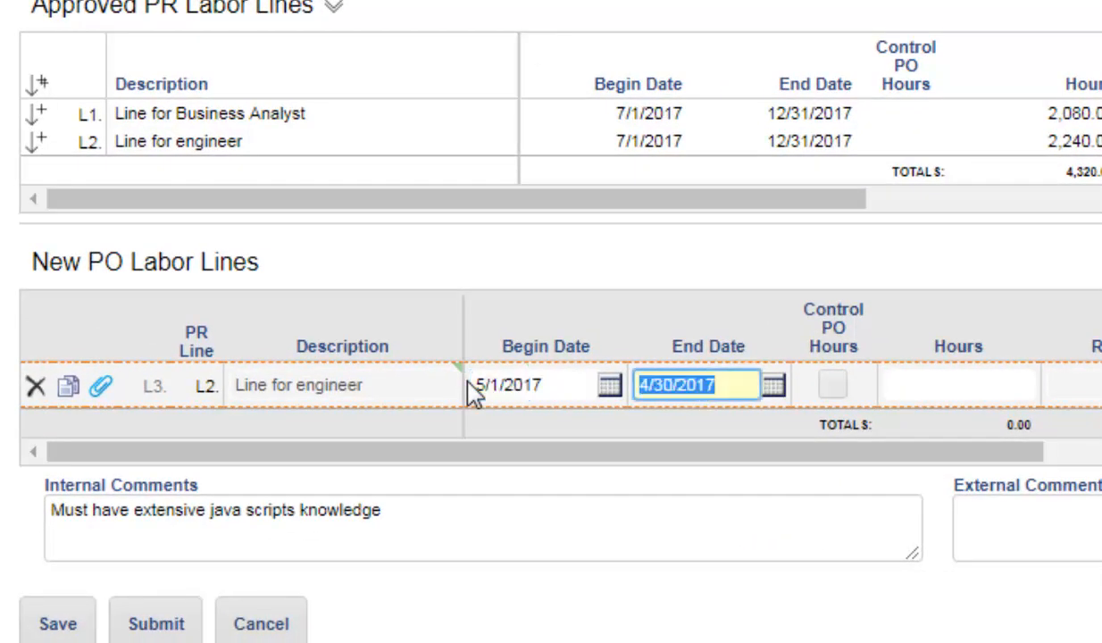
{"action": "type", "text": "5 30 1"}
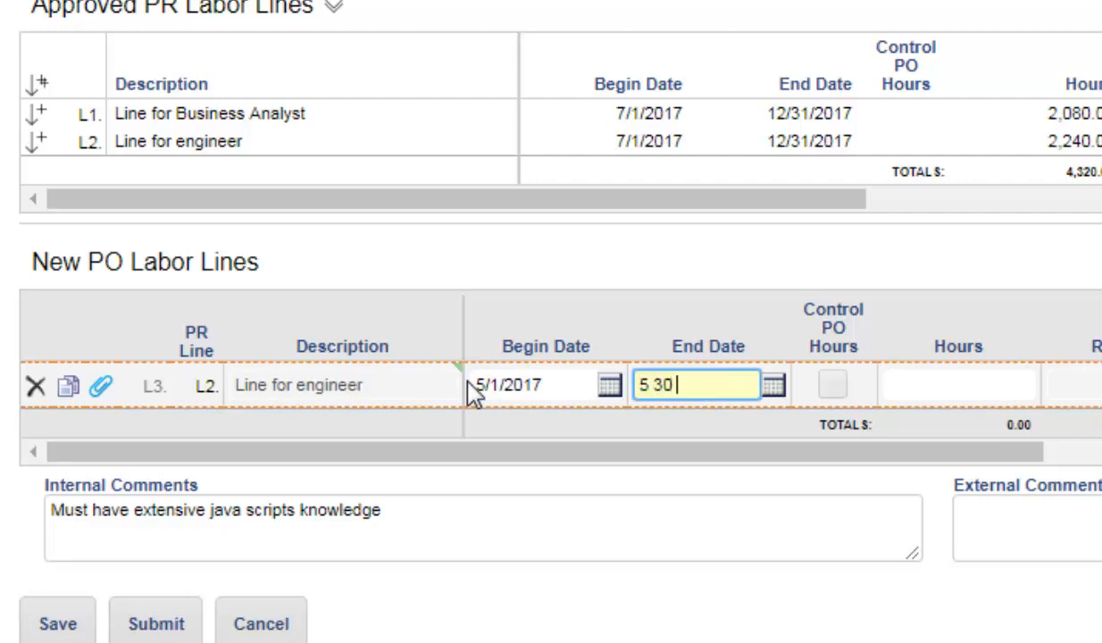
{"action": "type", "text": "7"}
{"action": "key", "text": "Tab"}
{"action": "type", "text": "160"}
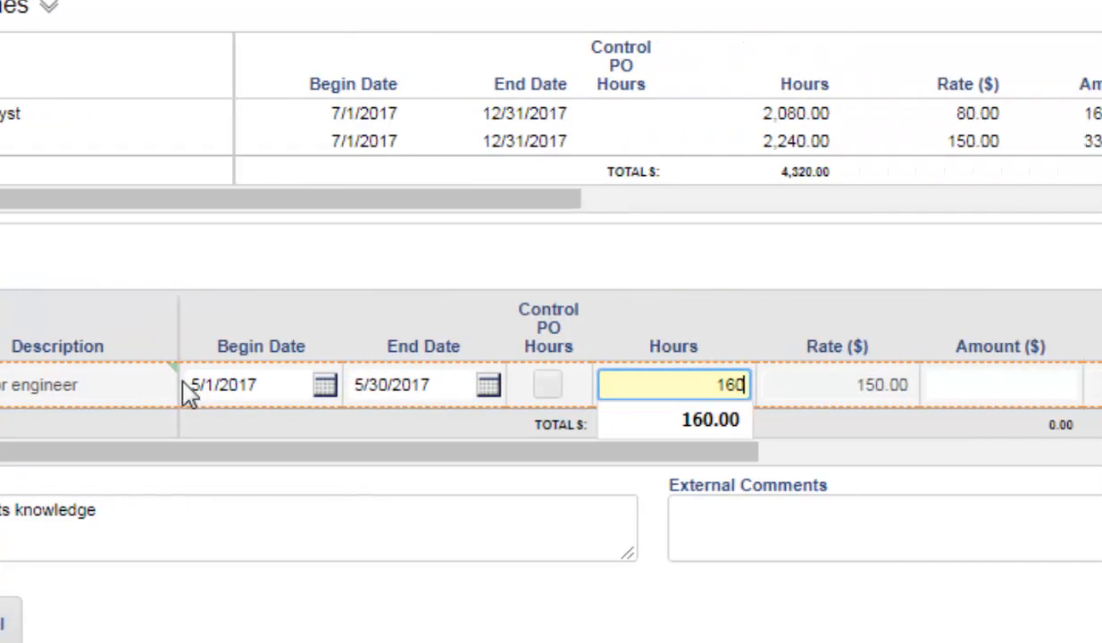
{"action": "key", "text": "Tab"}
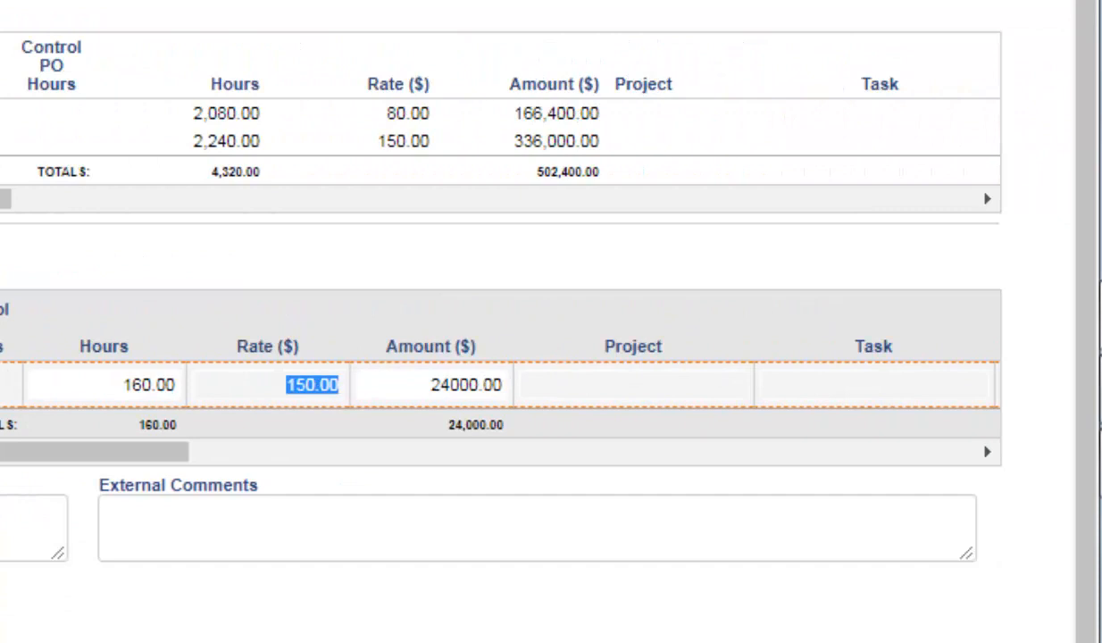
Examine the VI Overage options available for the new engineer labor line.
{"action": "left_click_drag", "start_coordinate": [0, 452], "coordinate": [450, 536]}
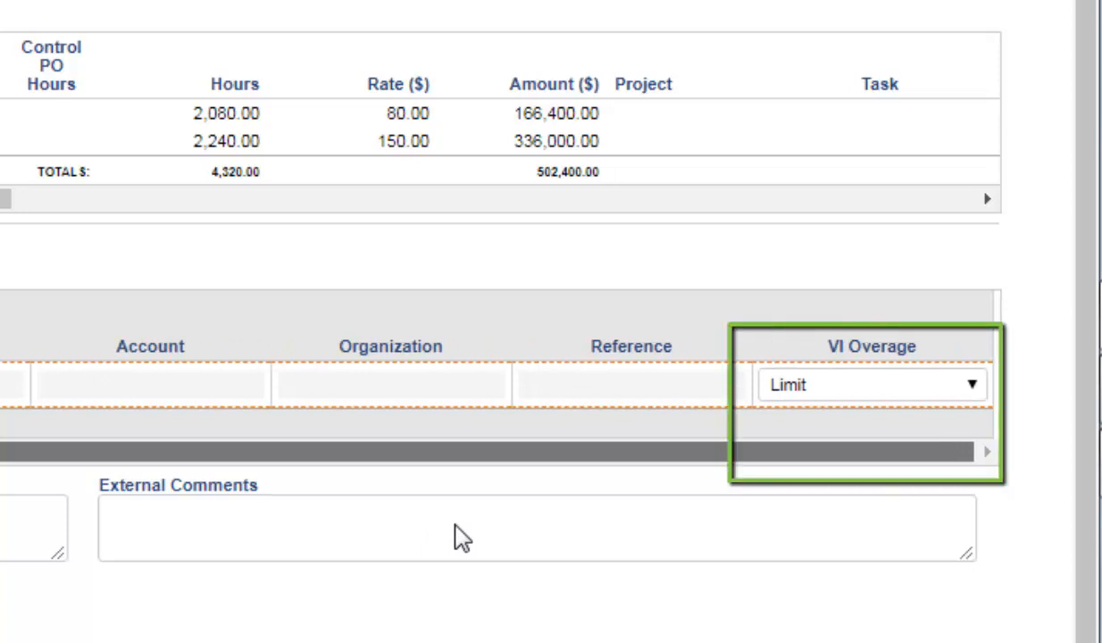
{"action": "left_click_drag", "start_coordinate": [458, 538], "coordinate": [457, 539]}
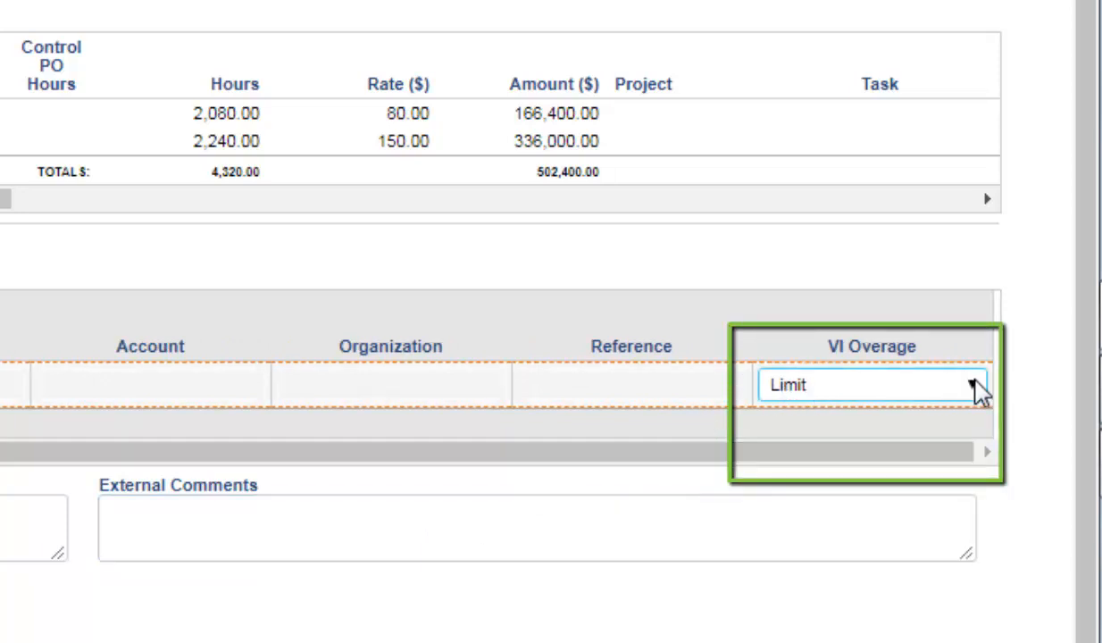
{"action": "left_click", "coordinate": [980, 391]}
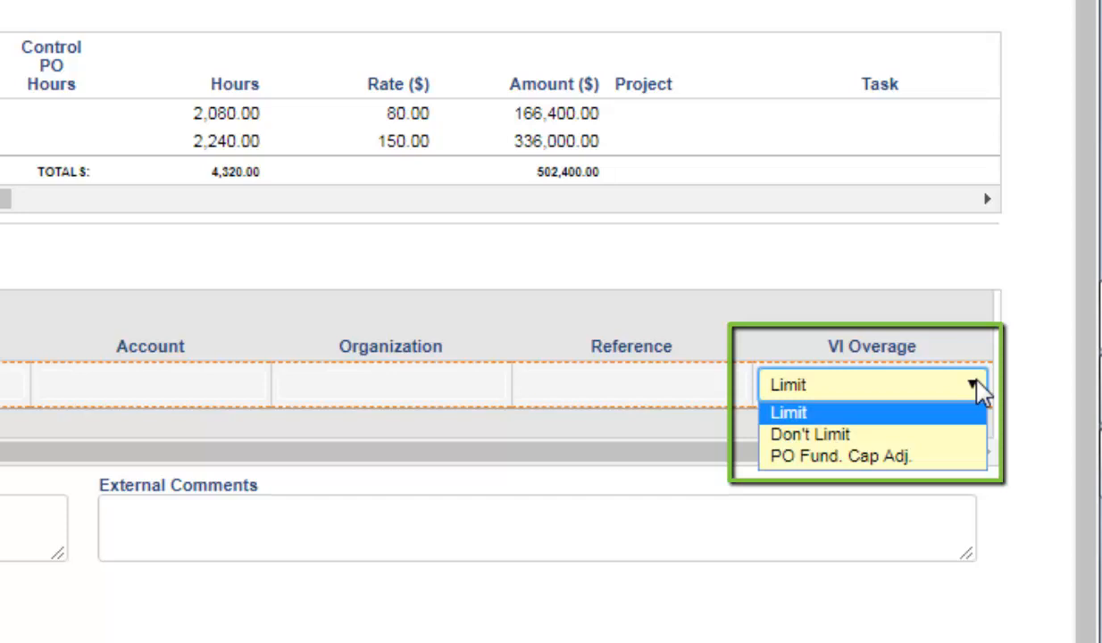
{"action": "left_click", "coordinate": [980, 390]}
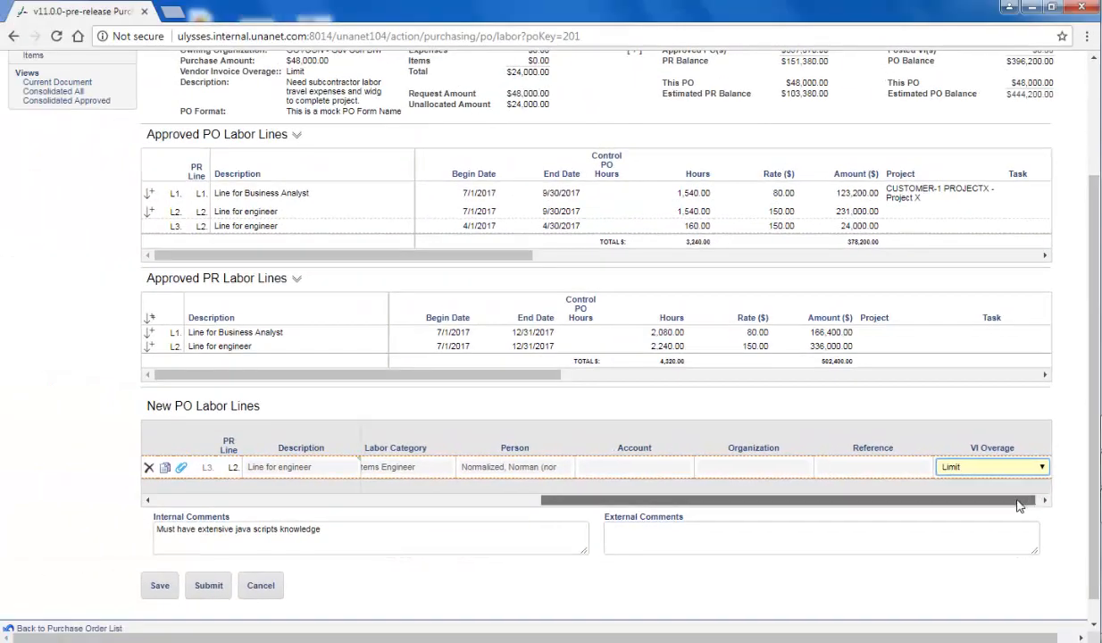
{"action": "left_click_drag", "start_coordinate": [1016, 505], "coordinate": [623, 525]}
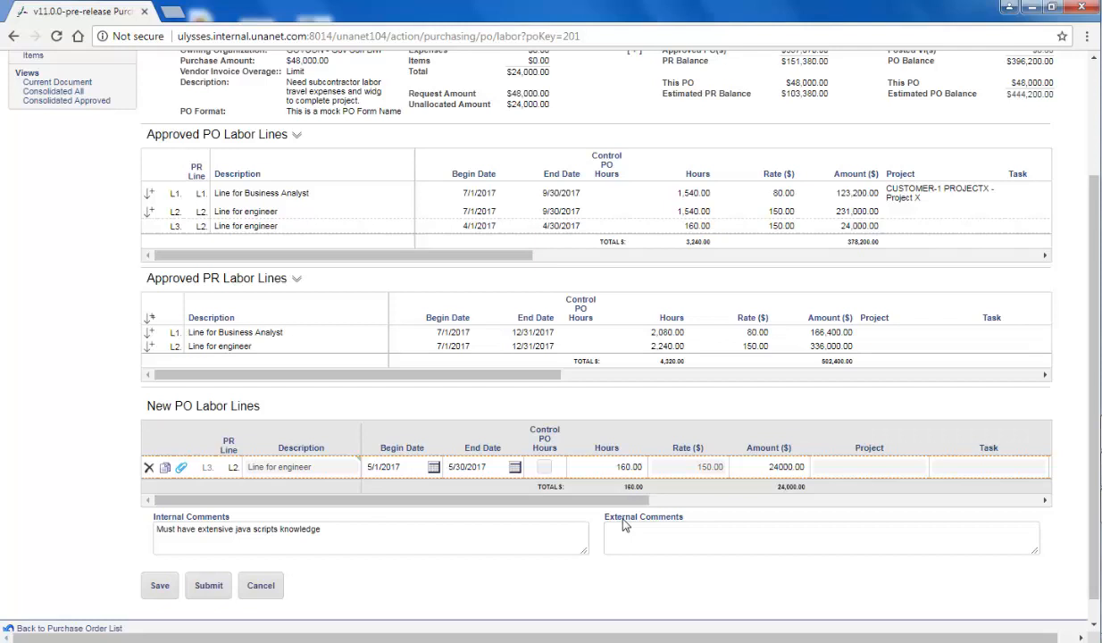
Add the approved PR's engineer line (L2) to the new PO labor lines, running 5/1/2017 to 5/30/2017 with 160 hours.
{"action": "left_click", "coordinate": [150, 347]}
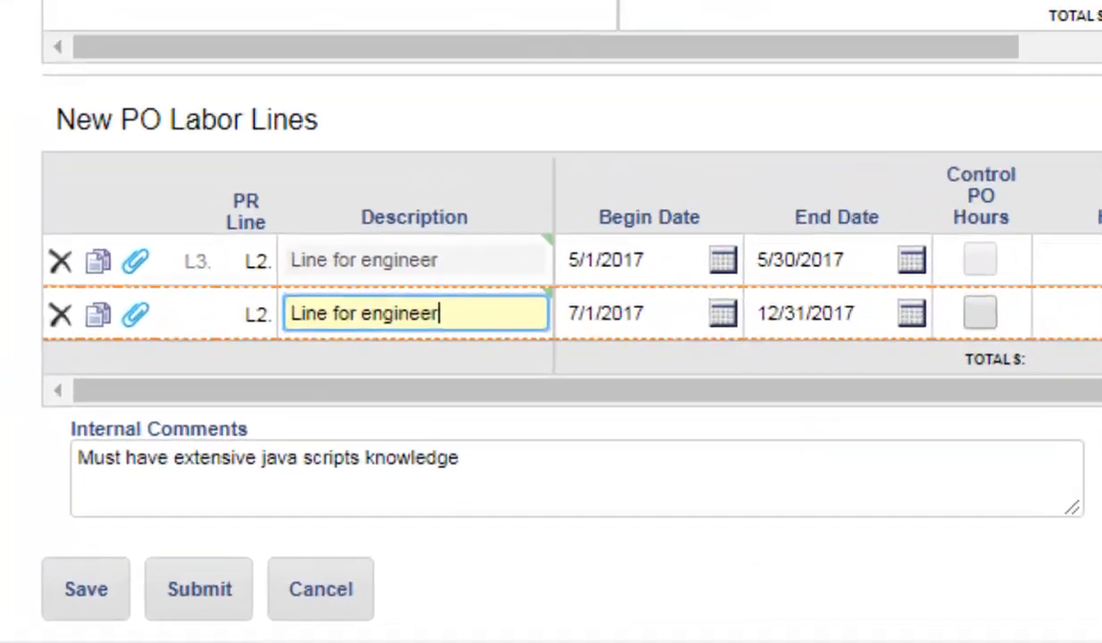
{"action": "key", "text": "Tab"}
{"action": "type", "text": "5/1/2017"}
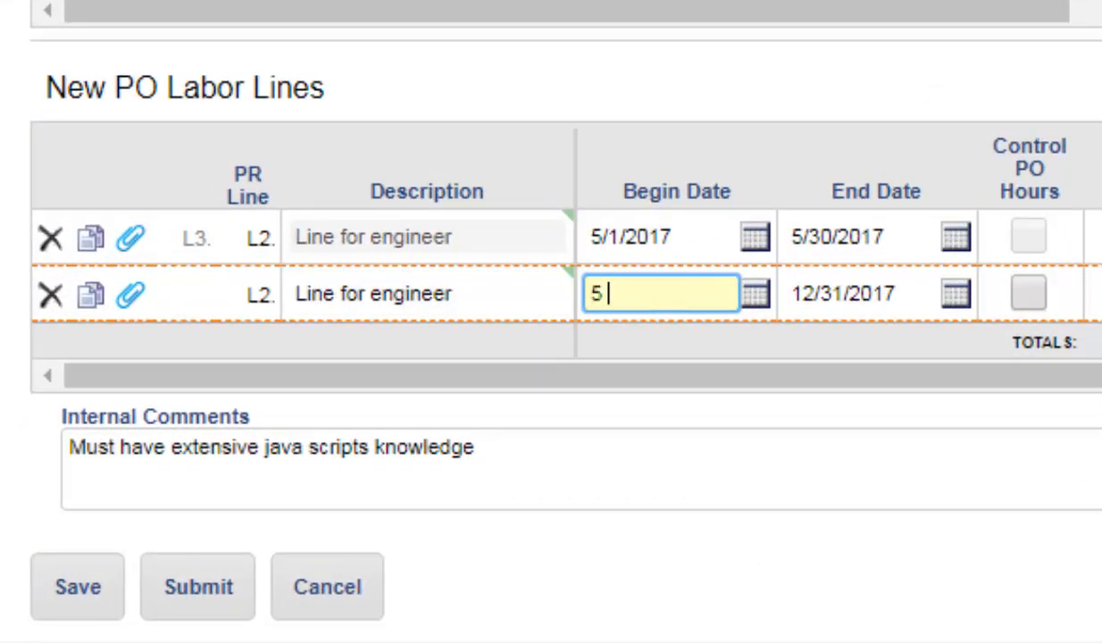
{"action": "key", "text": "Tab"}
{"action": "type", "text": "5 30 1"}
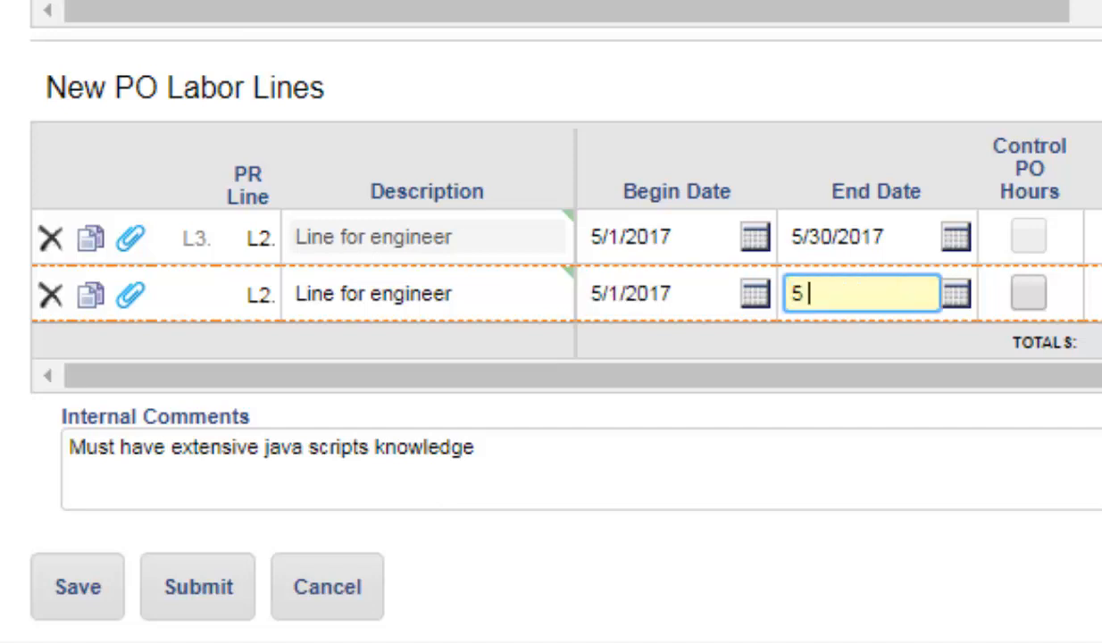
{"action": "type", "text": "7"}
{"action": "key", "text": "Tab"}
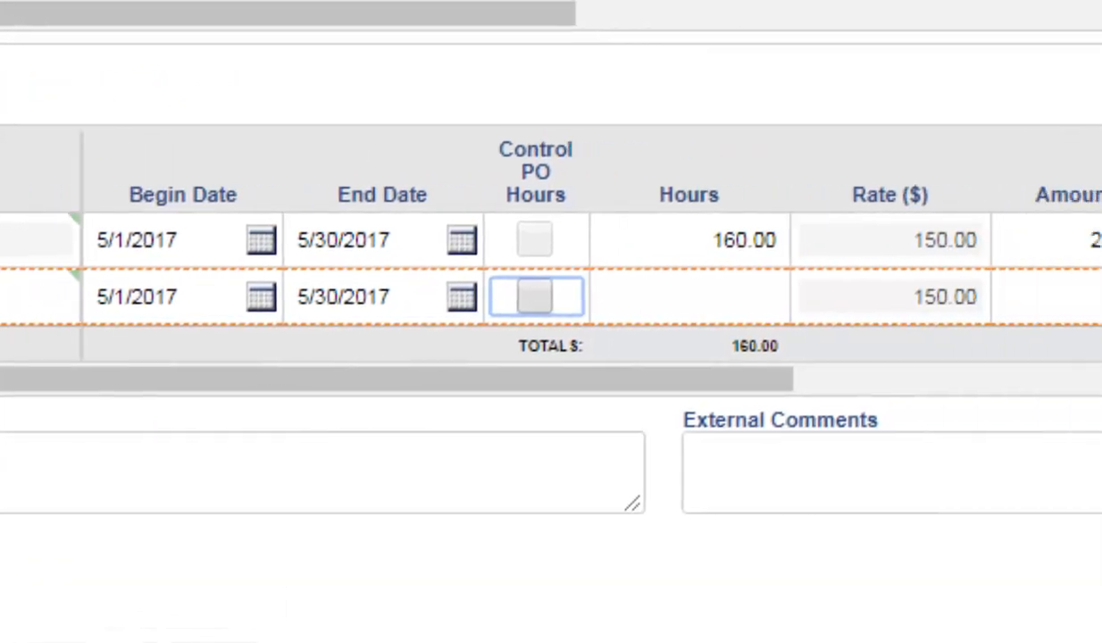
{"action": "key", "text": "Tab"}
{"action": "type", "text": "160"}
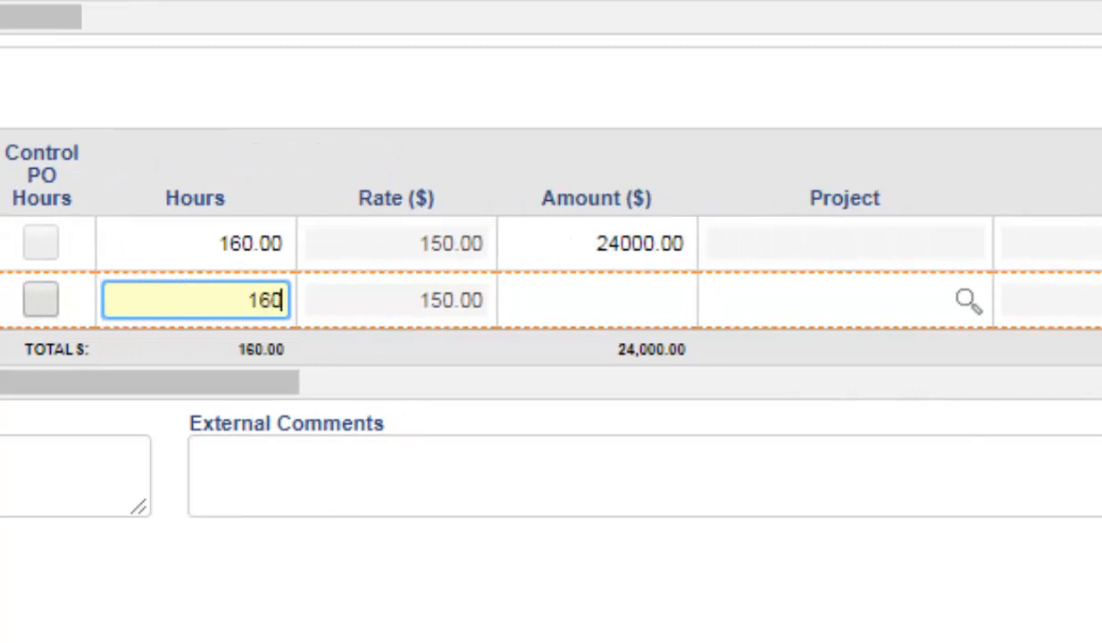
{"action": "key", "text": "Tab"}
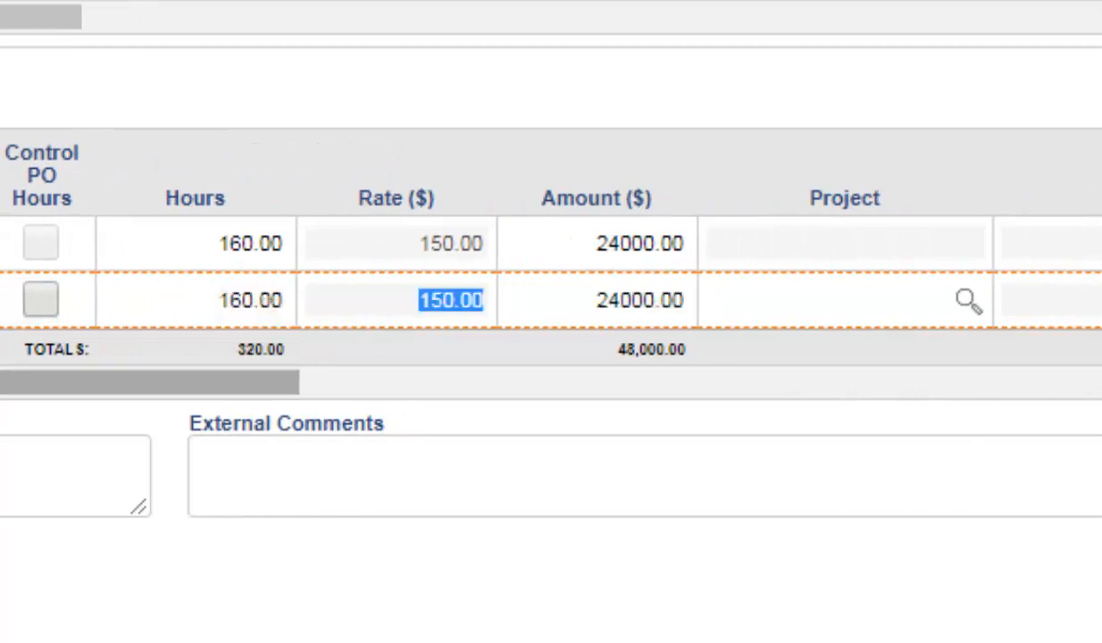
Assign the second new engineer line to the CUSTOMER-1 project and fill in its subcontractor person.
{"action": "left_click_drag", "start_coordinate": [179, 382], "coordinate": [496, 382]}
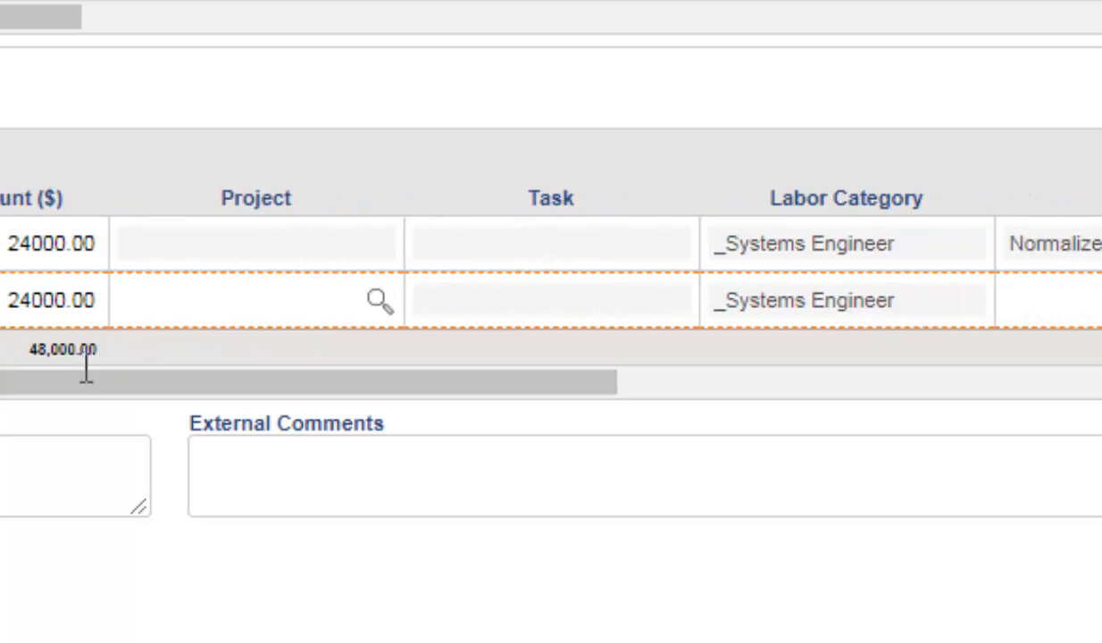
{"action": "left_click", "coordinate": [155, 319]}
{"action": "type", "text": "%"}
{"action": "left_click", "coordinate": [145, 273]}
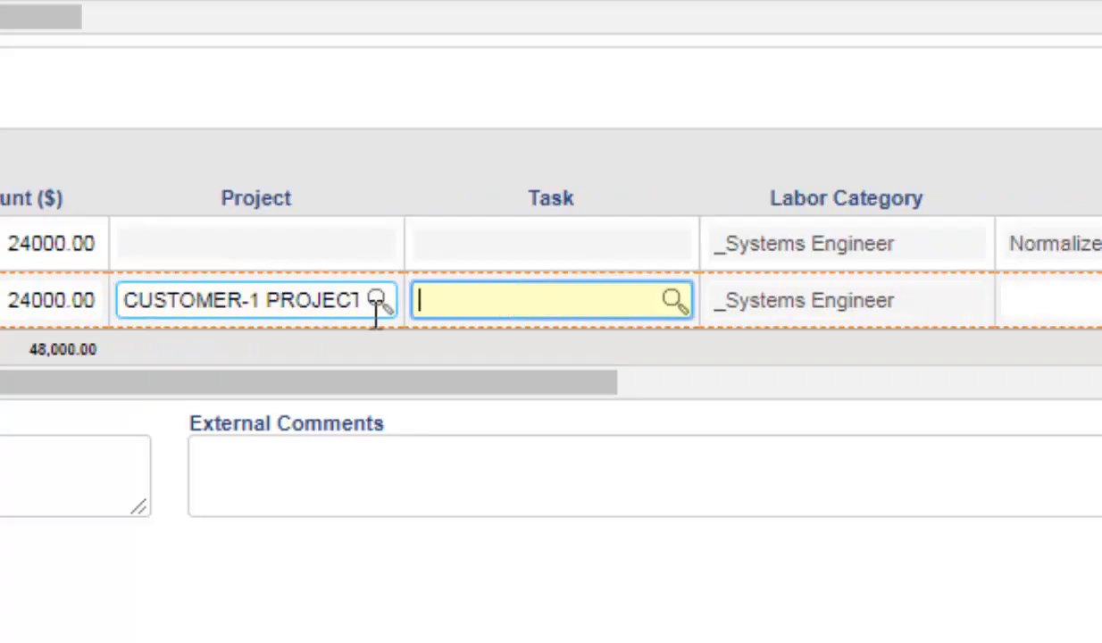
{"action": "left_click_drag", "start_coordinate": [590, 396], "coordinate": [920, 394]}
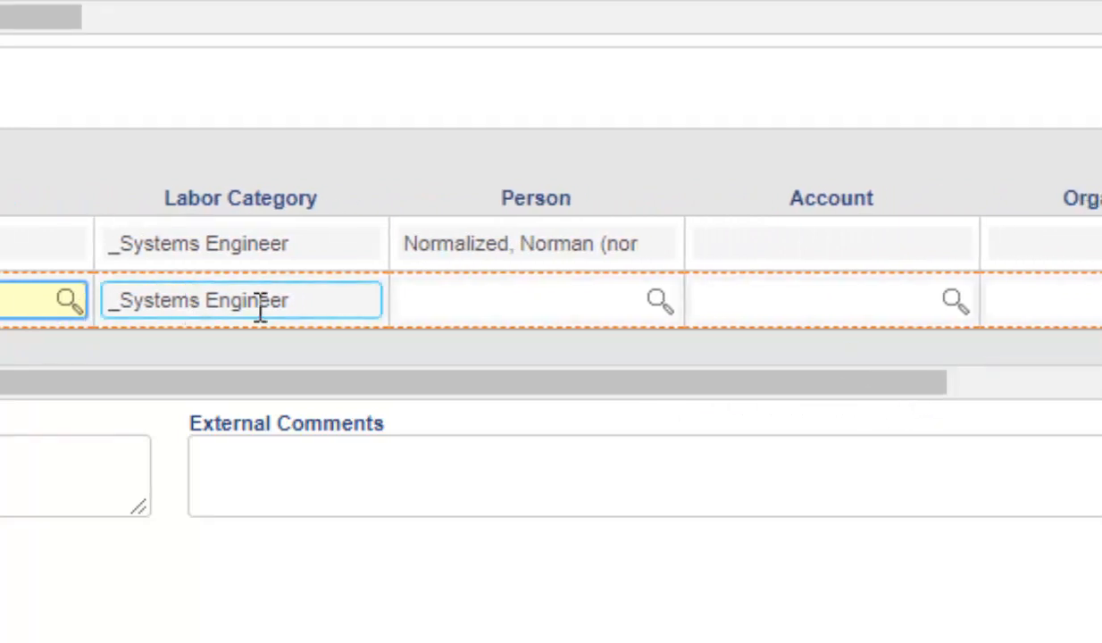
{"action": "left_click", "coordinate": [438, 304]}
{"action": "type", "text": "gary"}
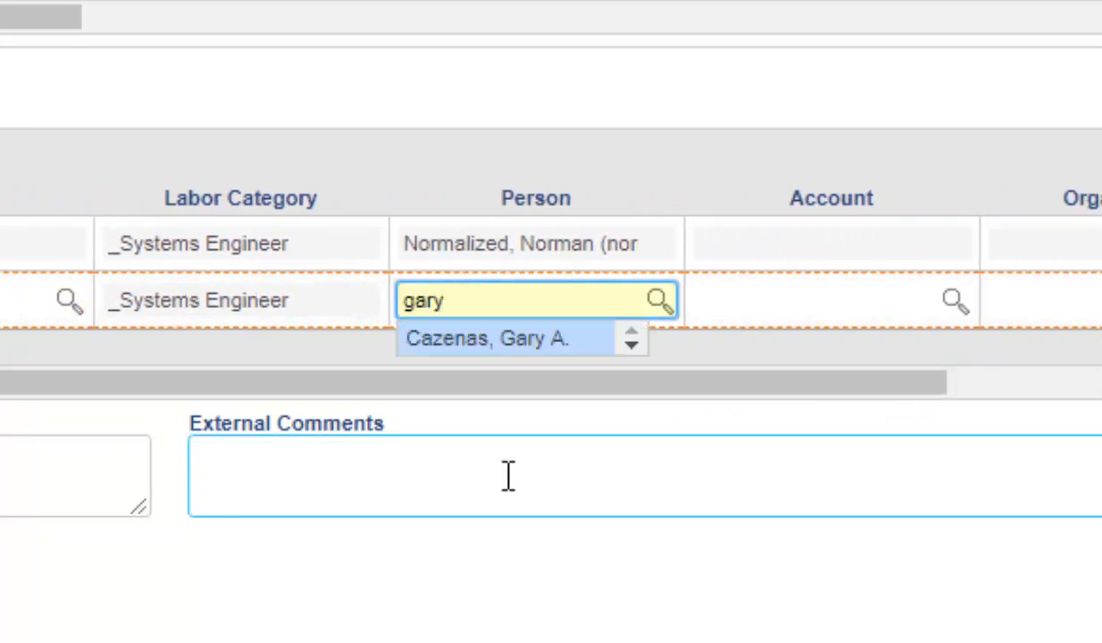
{"action": "key", "text": "Return"}
{"action": "key", "text": "Tab"}
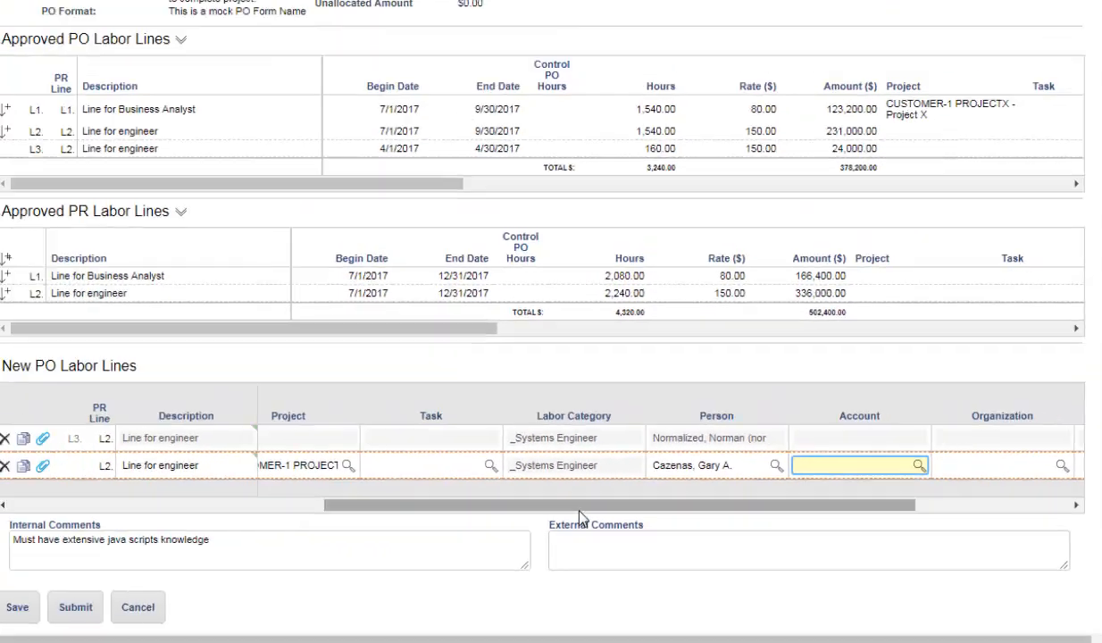
Submit the purchase order mod to the ACME PO approval group.
{"action": "left_click_drag", "start_coordinate": [392, 434], "coordinate": [158, 466]}
{"action": "left_click_drag", "start_coordinate": [509, 541], "coordinate": [339, 539]}
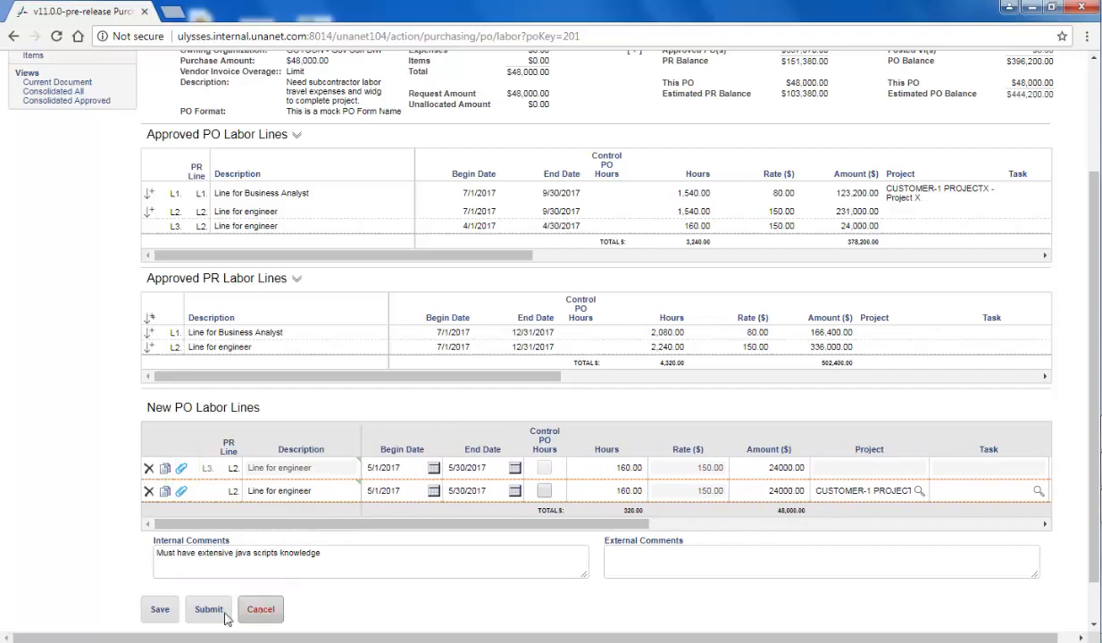
{"action": "left_click", "coordinate": [219, 609]}
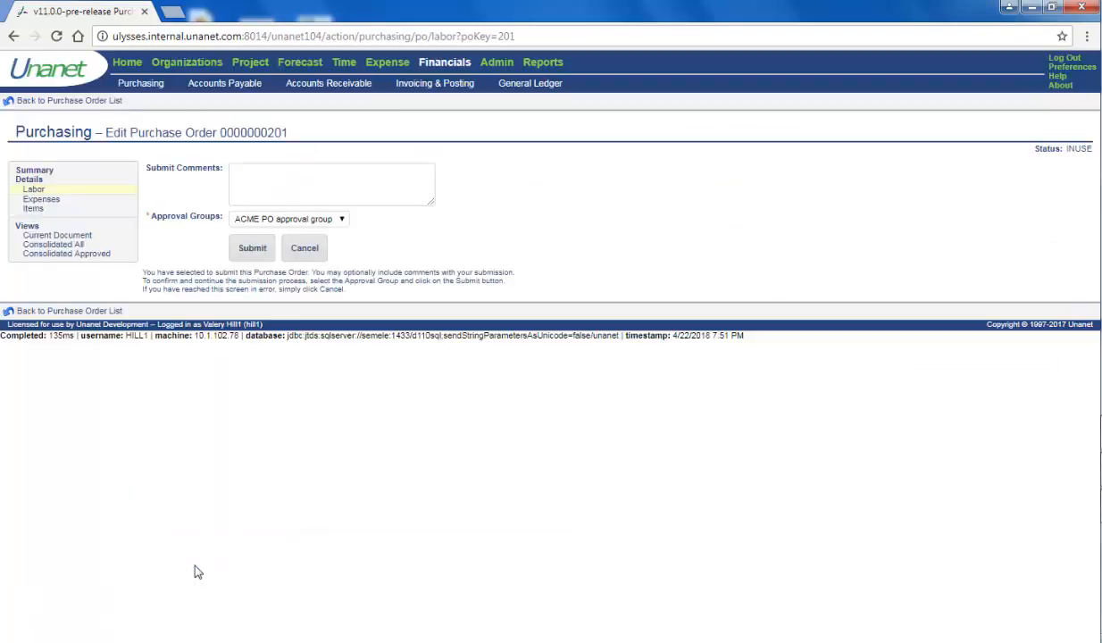
{"action": "left_click", "coordinate": [243, 249]}
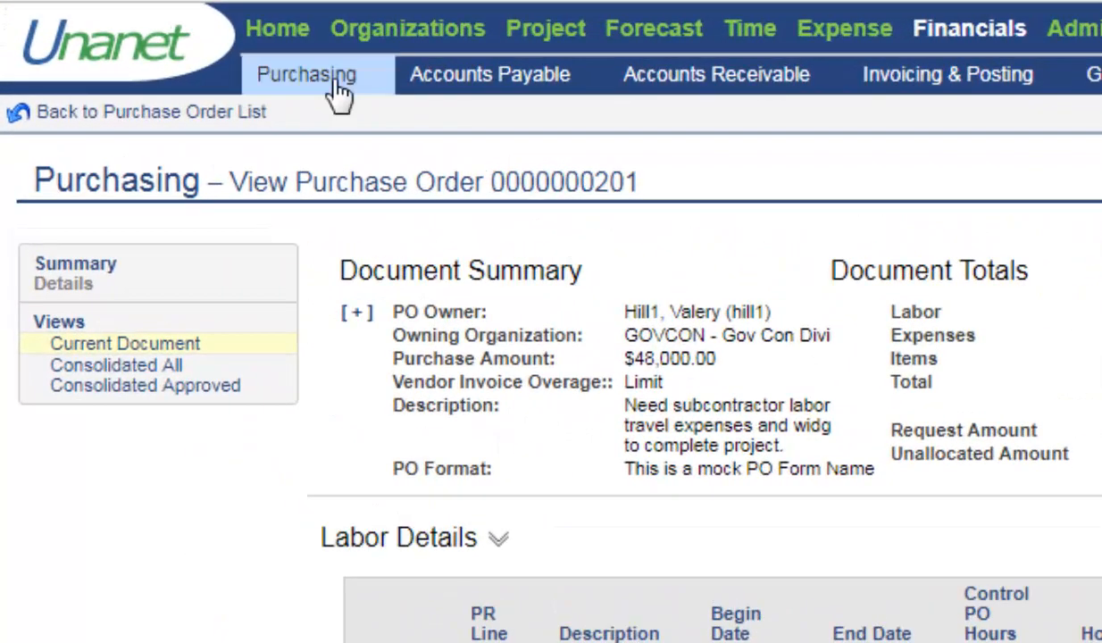
Open the labor purchase order assignments and add an assignment under line L2 of the COX_CUST_ORG purchase order.
{"action": "mouse_move", "coordinate": [156, 85]}
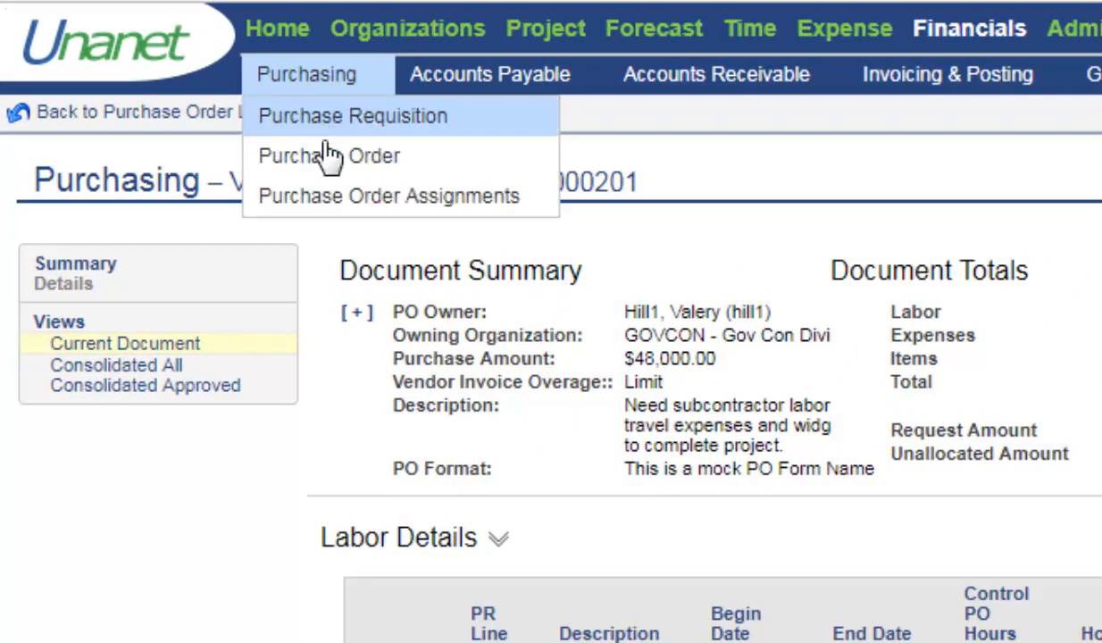
{"action": "left_click", "coordinate": [319, 195]}
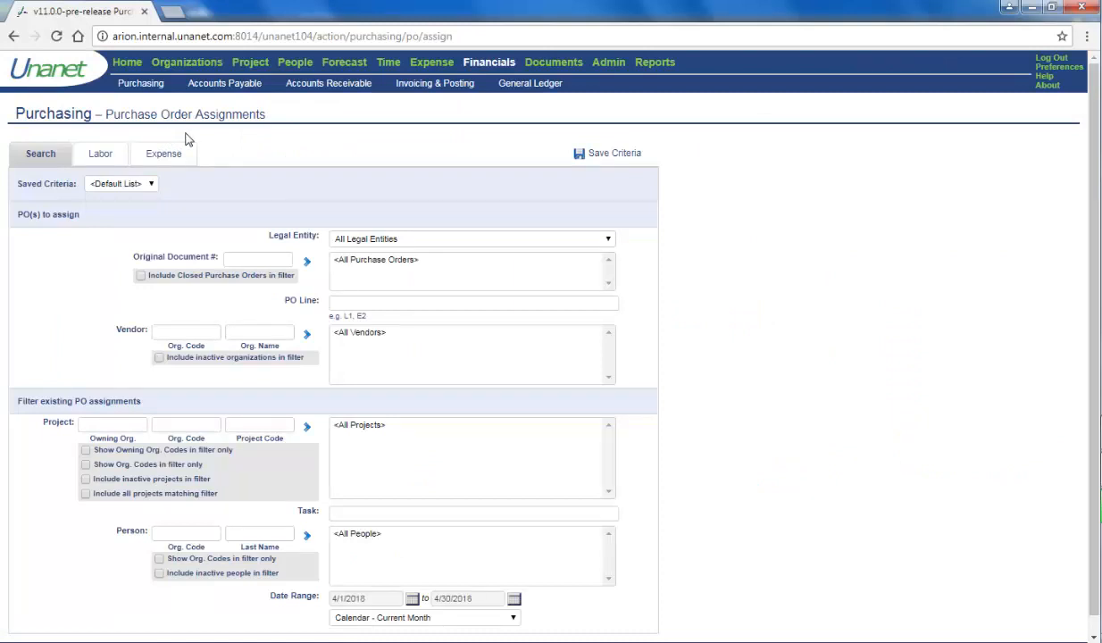
{"action": "left_click", "coordinate": [117, 154]}
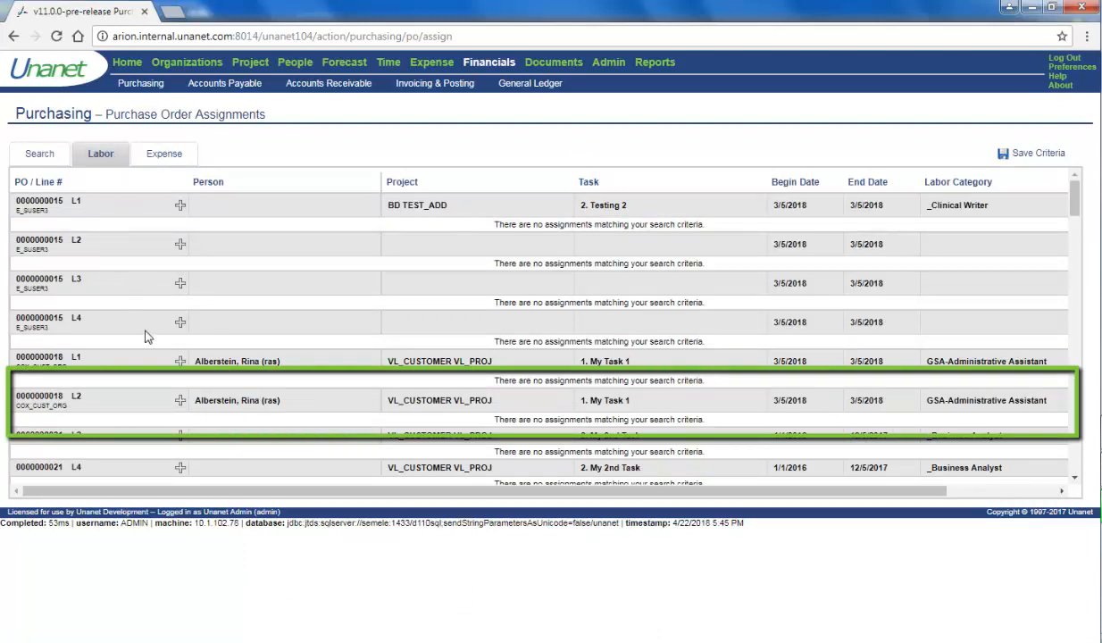
{"action": "left_click", "coordinate": [180, 402]}
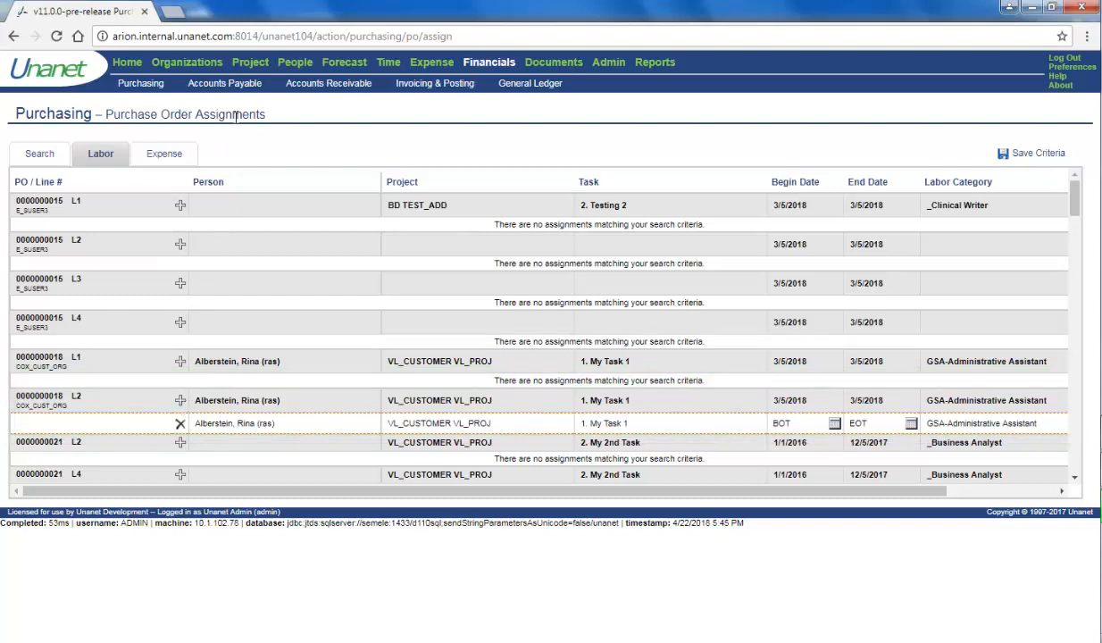
Start a vendor invoice for V_PROCONSULTING - Pro Consulting against its PO for subcontractor labor, travel expenses and widgets to complete project.
{"action": "mouse_move", "coordinate": [230, 82]}
{"action": "left_click", "coordinate": [234, 102]}
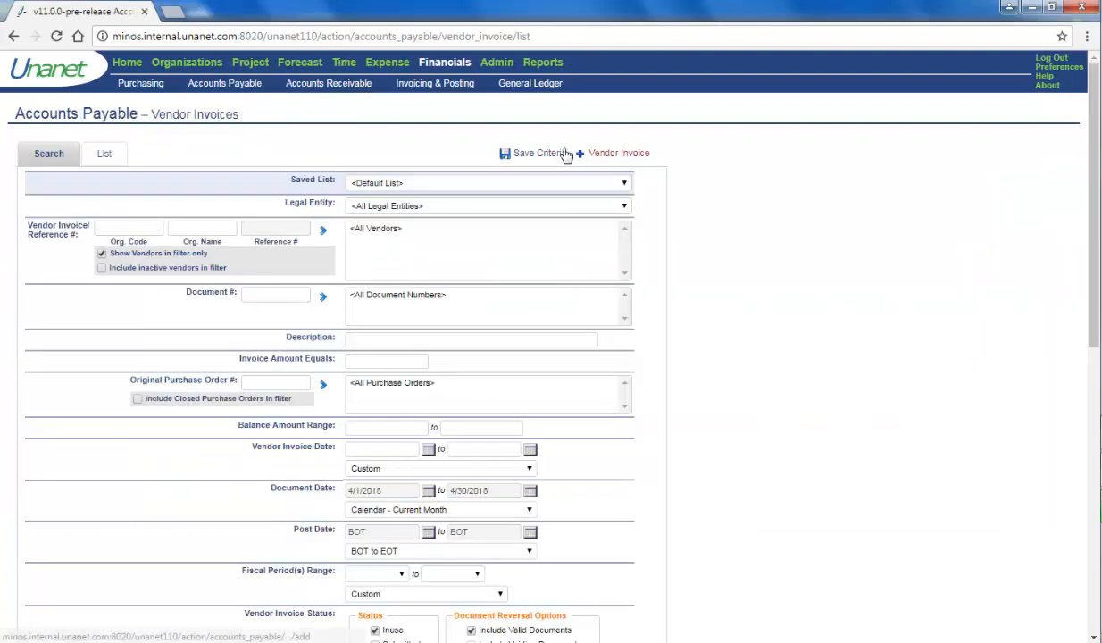
{"action": "left_click", "coordinate": [613, 156]}
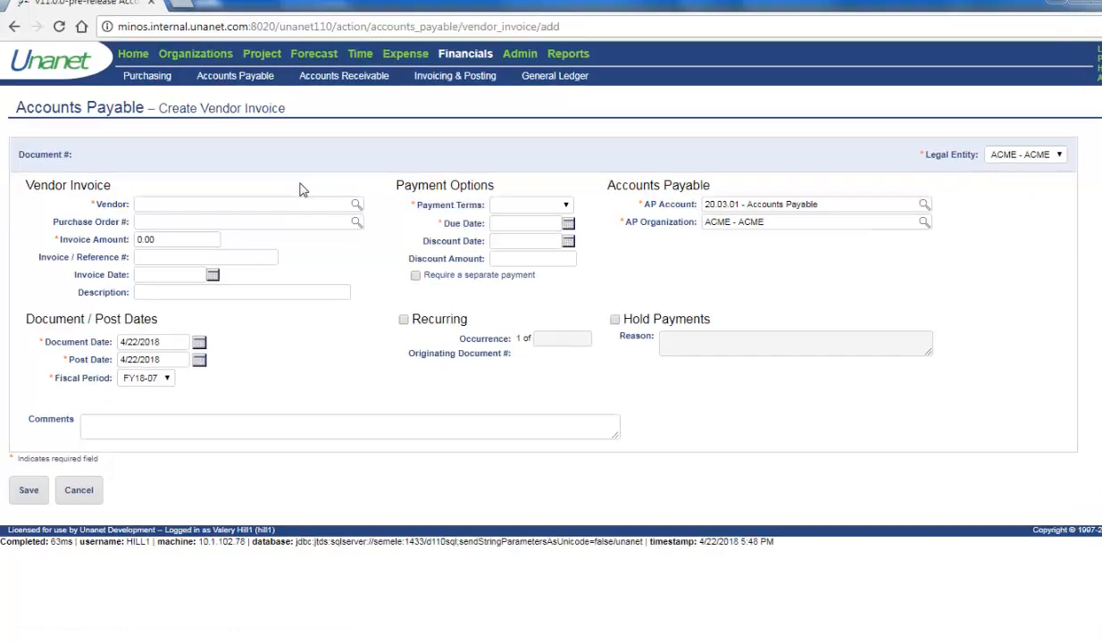
{"action": "left_click", "coordinate": [304, 204]}
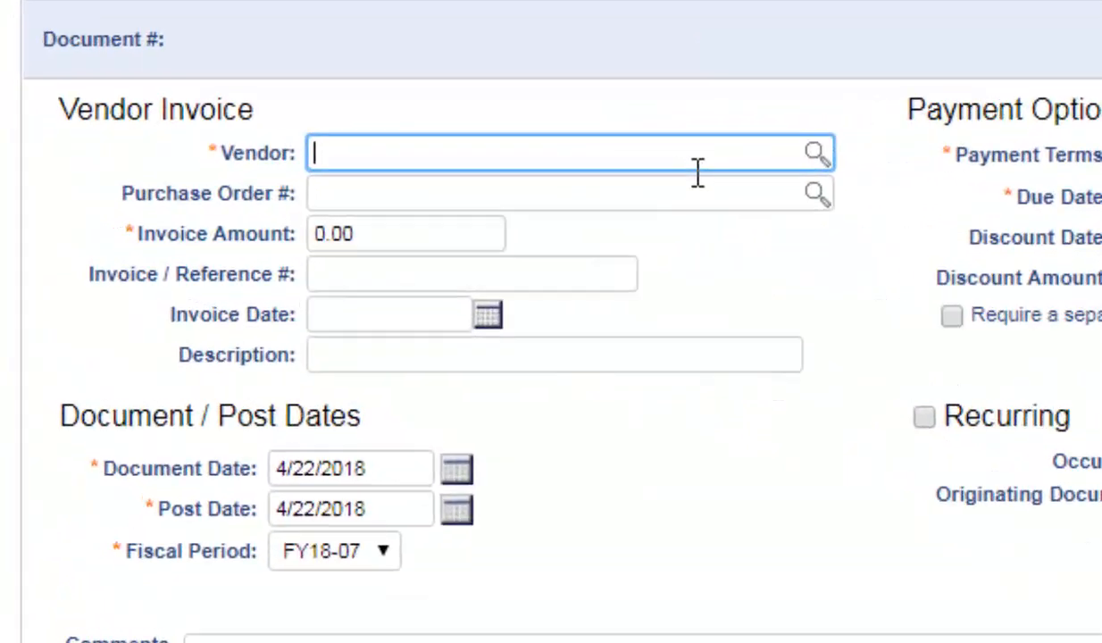
{"action": "type", "text": "pro"}
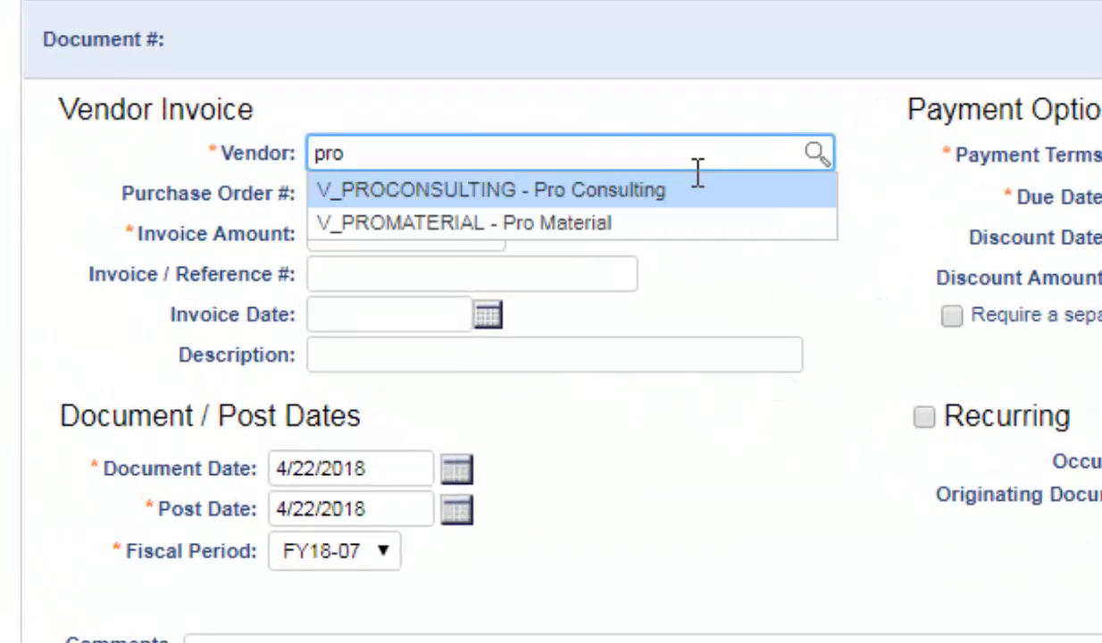
{"action": "key", "text": "Down"}
{"action": "key", "text": "Return"}
{"action": "key", "text": "Tab"}
{"action": "type", "text": "%"}
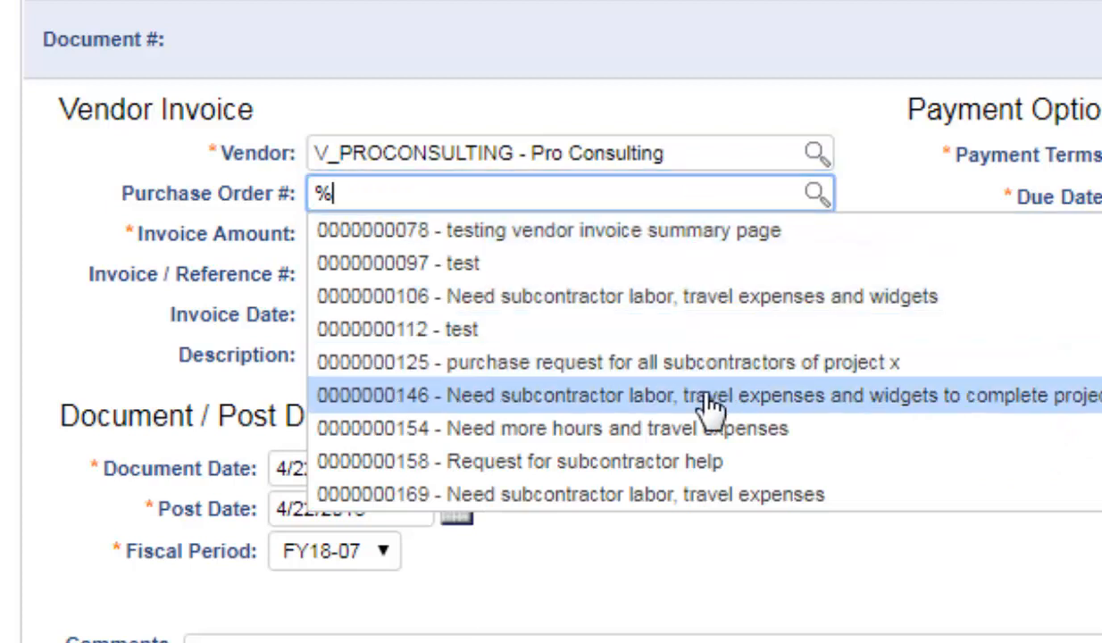
{"action": "left_click", "coordinate": [710, 407]}
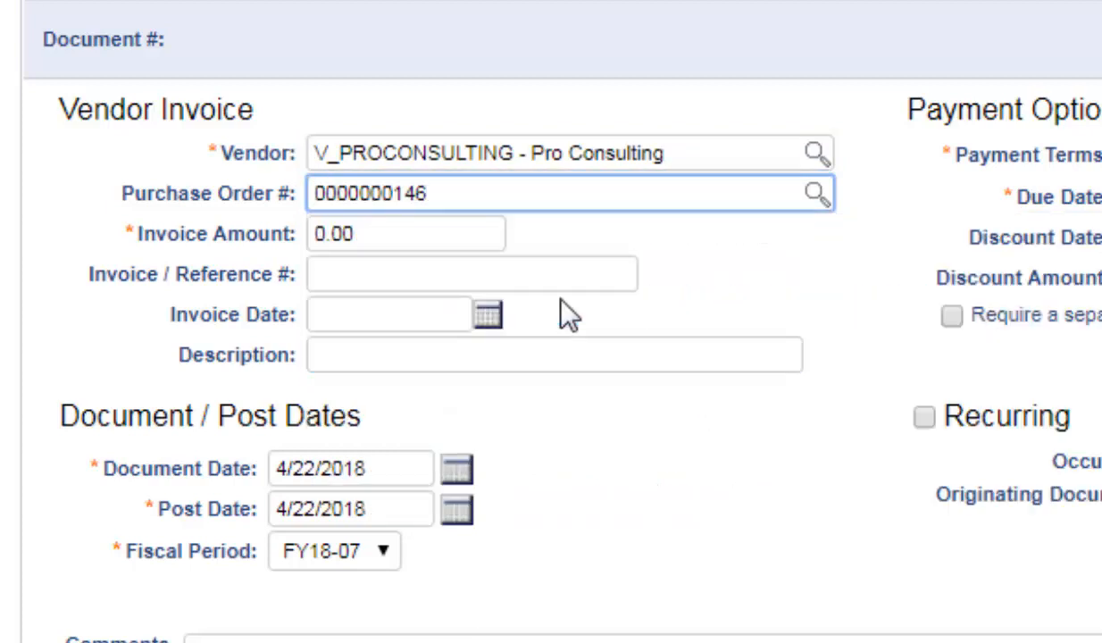
Set the invoice amount to 12800.00 and the invoice date to 4/1/2018, and save the vendor invoice.
{"action": "left_click", "coordinate": [466, 255]}
{"action": "double_click", "coordinate": [468, 251]}
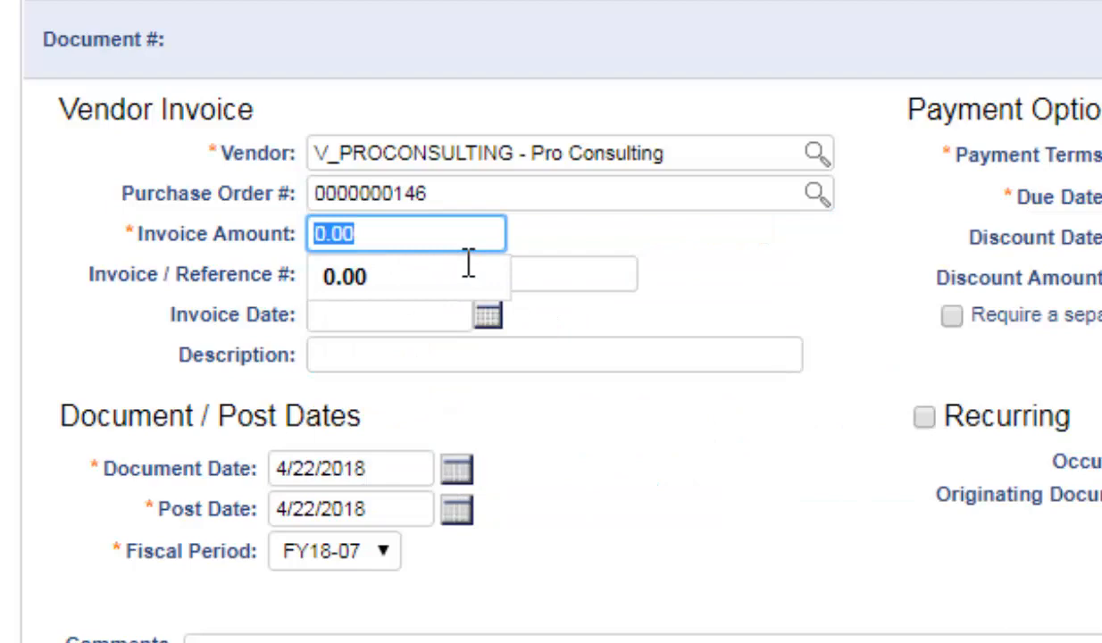
{"action": "type", "text": "12800"}
{"action": "key", "text": "Tab"}
{"action": "key", "text": "Tab"}
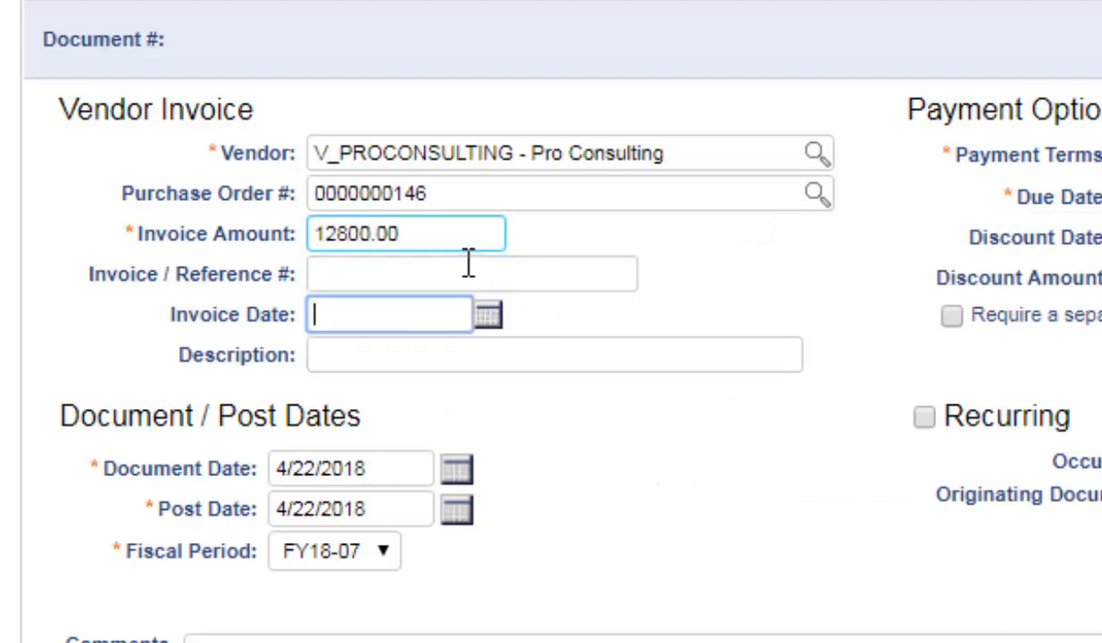
{"action": "type", "text": "4/1"}
{"action": "key", "text": "Tab"}
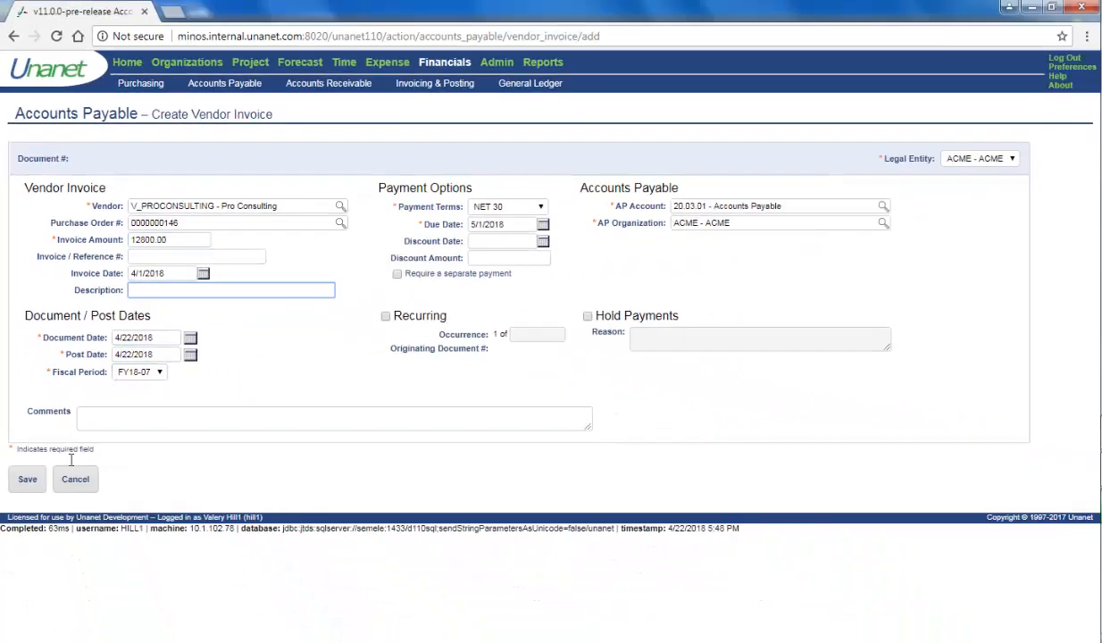
{"action": "left_click", "coordinate": [27, 479]}
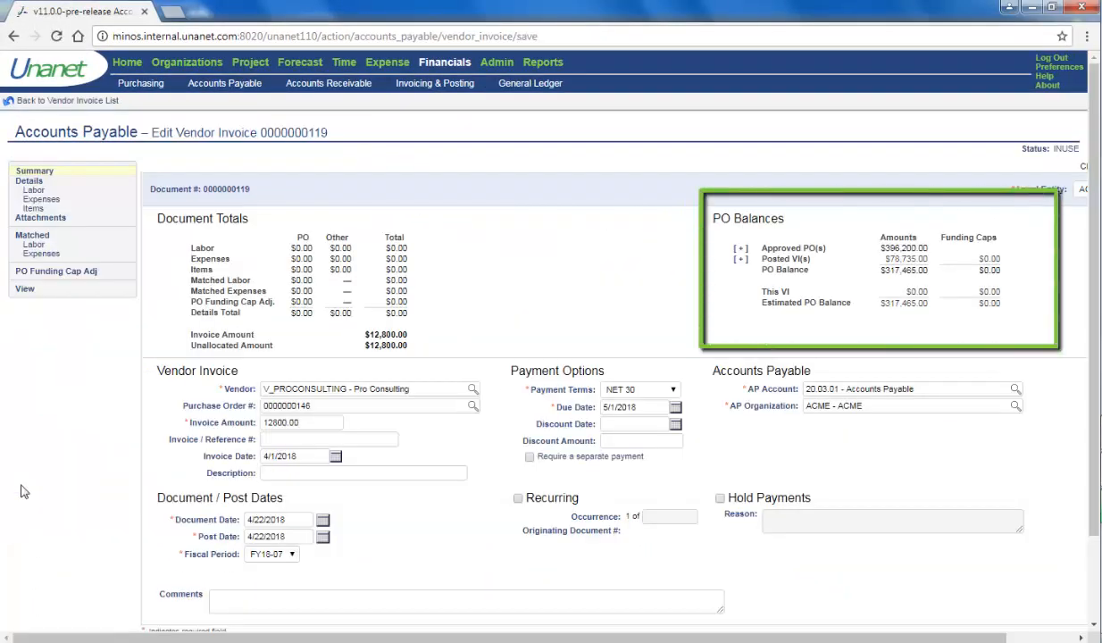
Add the approved PO's Business Analyst labor line (L1) to the vendor invoice's new labor lines.
{"action": "left_click", "coordinate": [36, 191]}
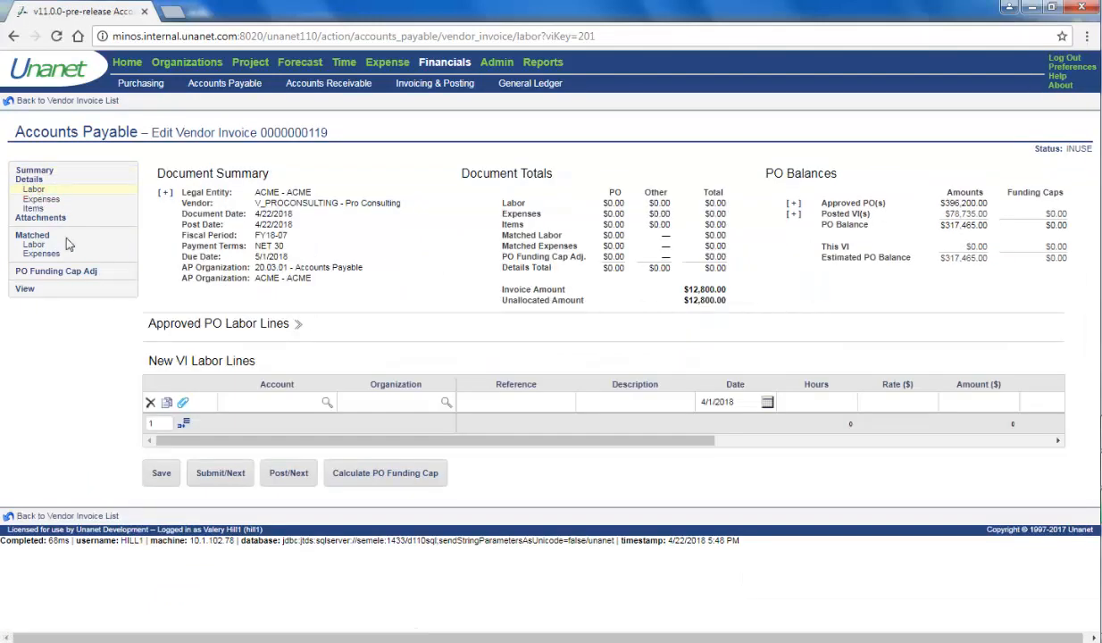
{"action": "left_click", "coordinate": [161, 324]}
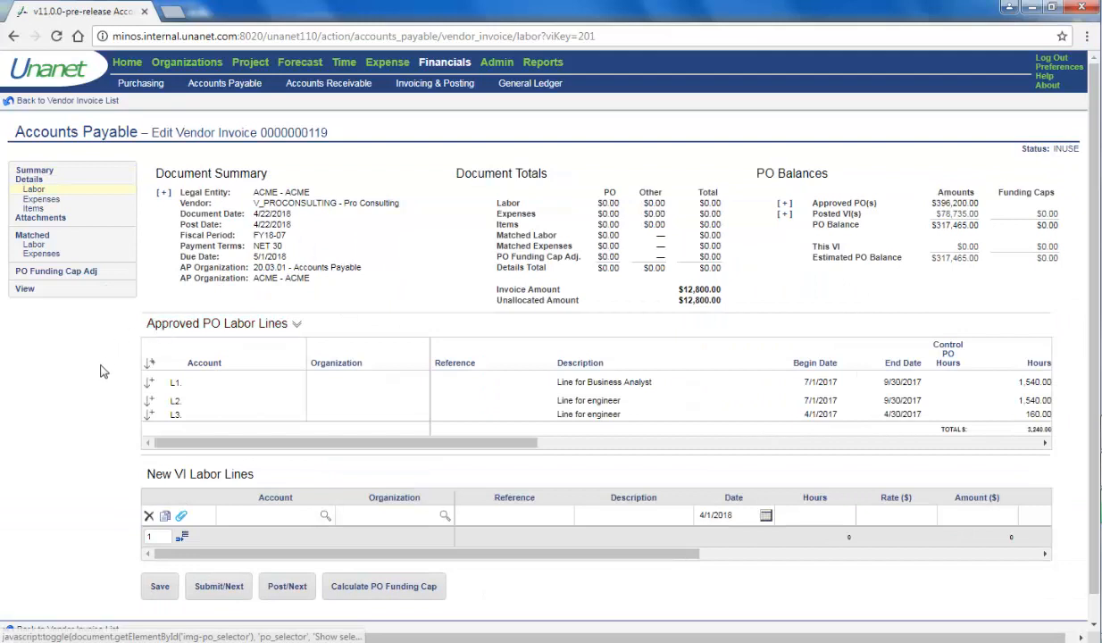
{"action": "left_click_drag", "start_coordinate": [361, 445], "coordinate": [474, 473]}
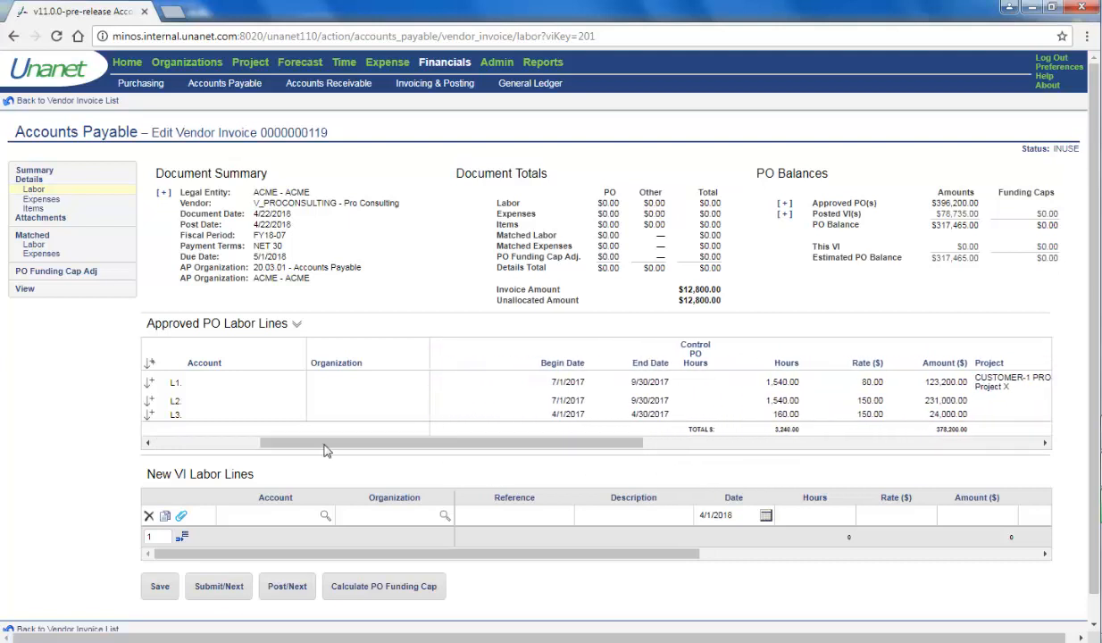
{"action": "left_click", "coordinate": [149, 382]}
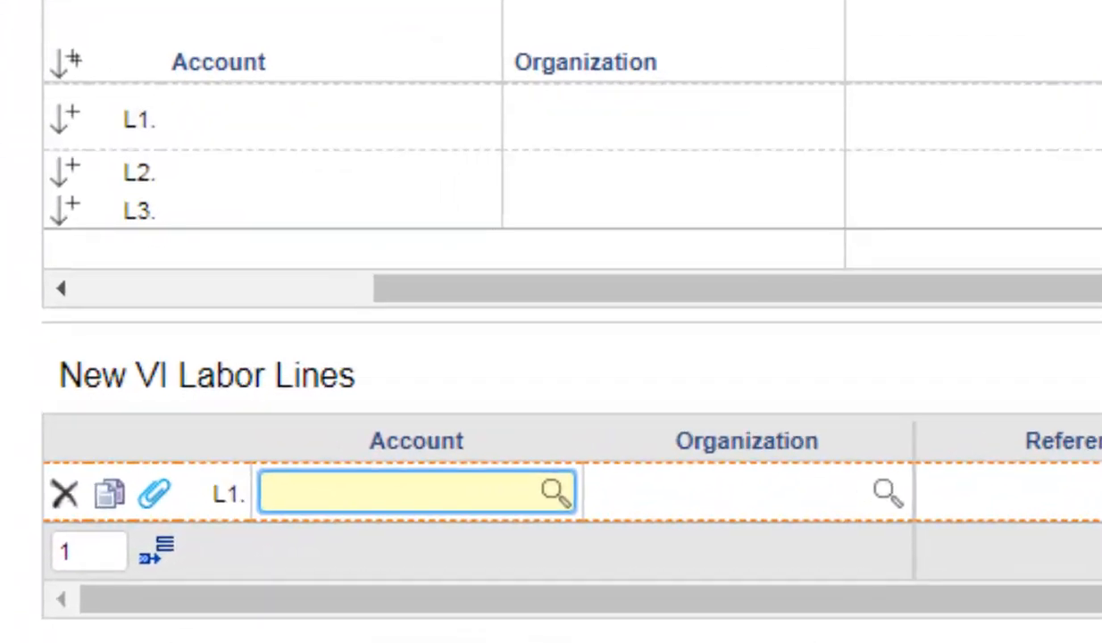
Set the invoice labor line's account to 50.26.01 - Subcontractor Labor and choose its organization.
{"action": "type", "text": "sub"}
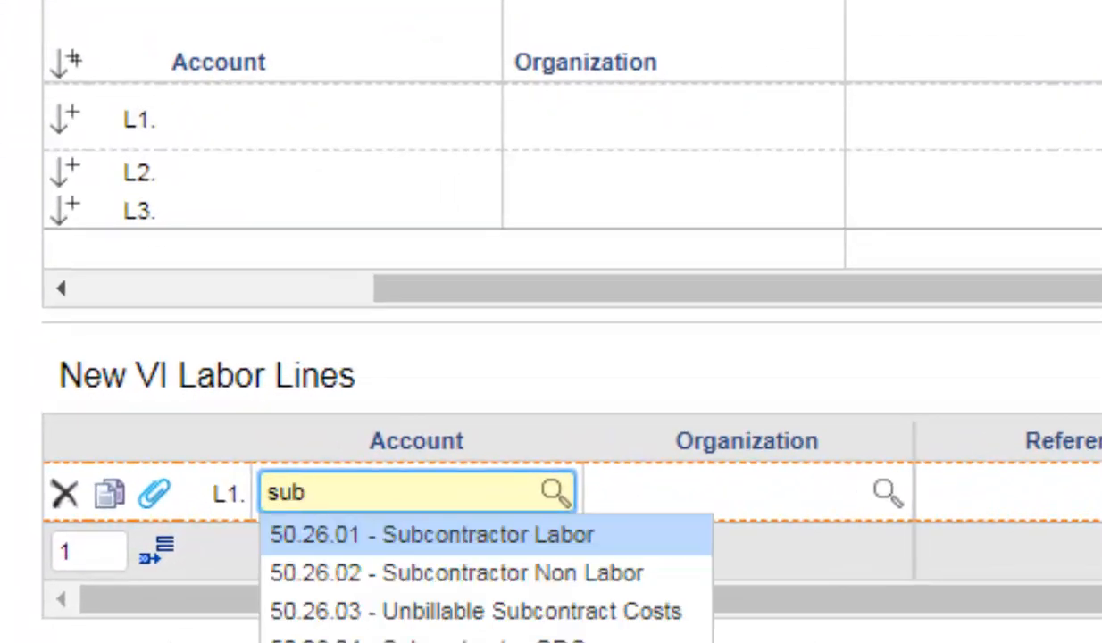
{"action": "key", "text": "Return"}
{"action": "key", "text": "Tab"}
{"action": "type", "text": "%"}
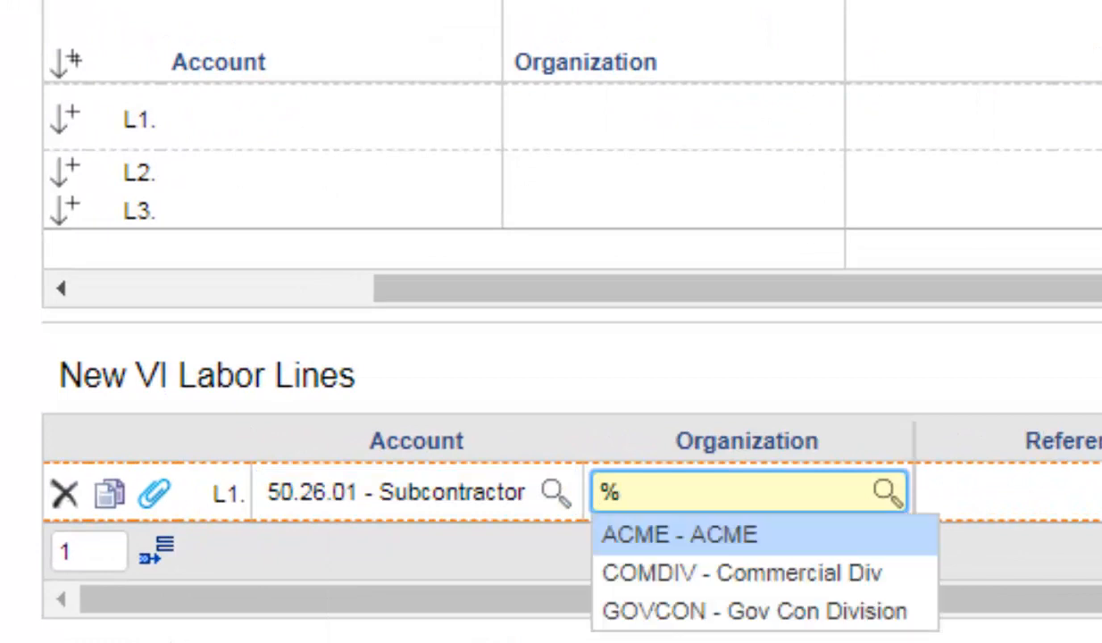
{"action": "key", "text": "Down"}
{"action": "key", "text": "Down"}
{"action": "key", "text": "Return"}
{"action": "key", "text": "Tab"}
{"action": "key", "text": "Tab"}
{"action": "key", "text": "Tab"}
{"action": "key", "text": "Tab"}
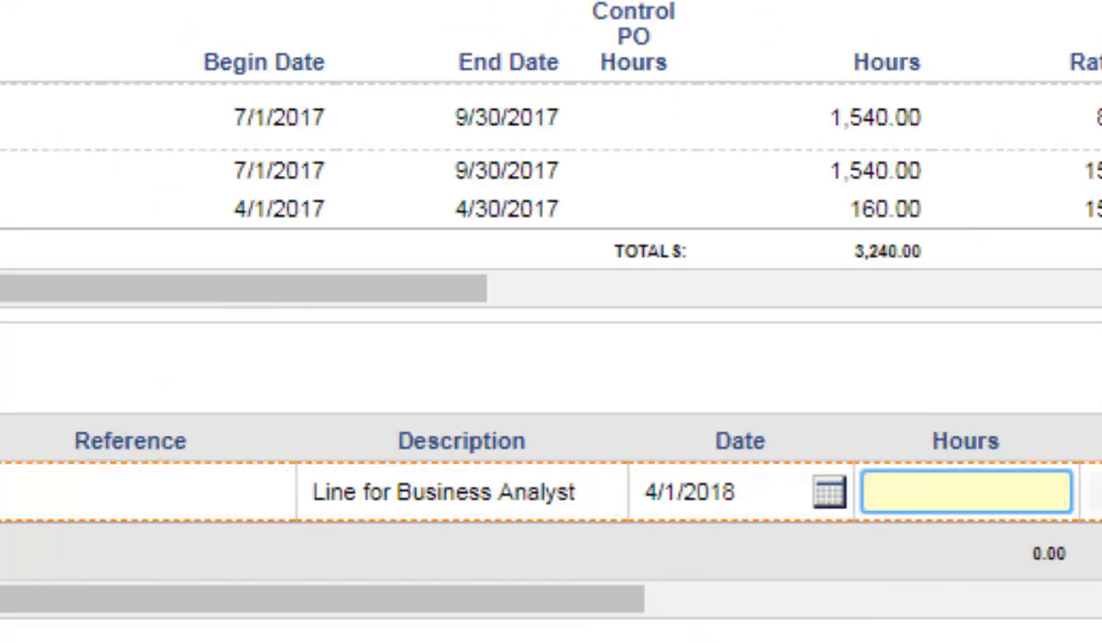
Set the Business Analyst labor line to 160 hours, assign it to task 1. Requirements, and save the vendor invoice's labor lines.
{"action": "type", "text": "160"}
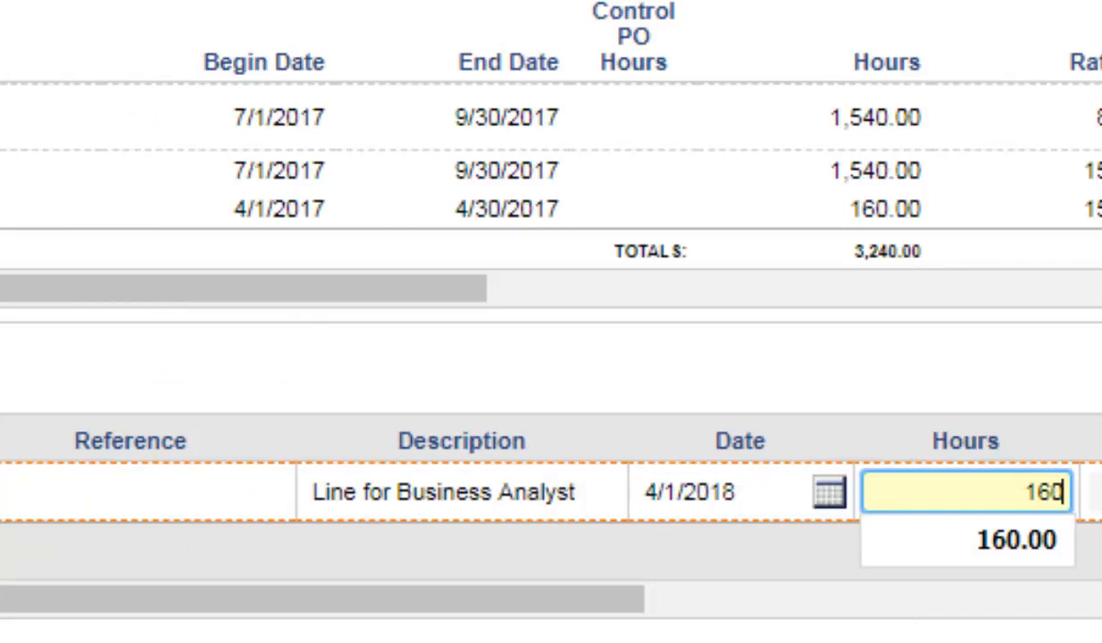
{"action": "key", "text": "Tab"}
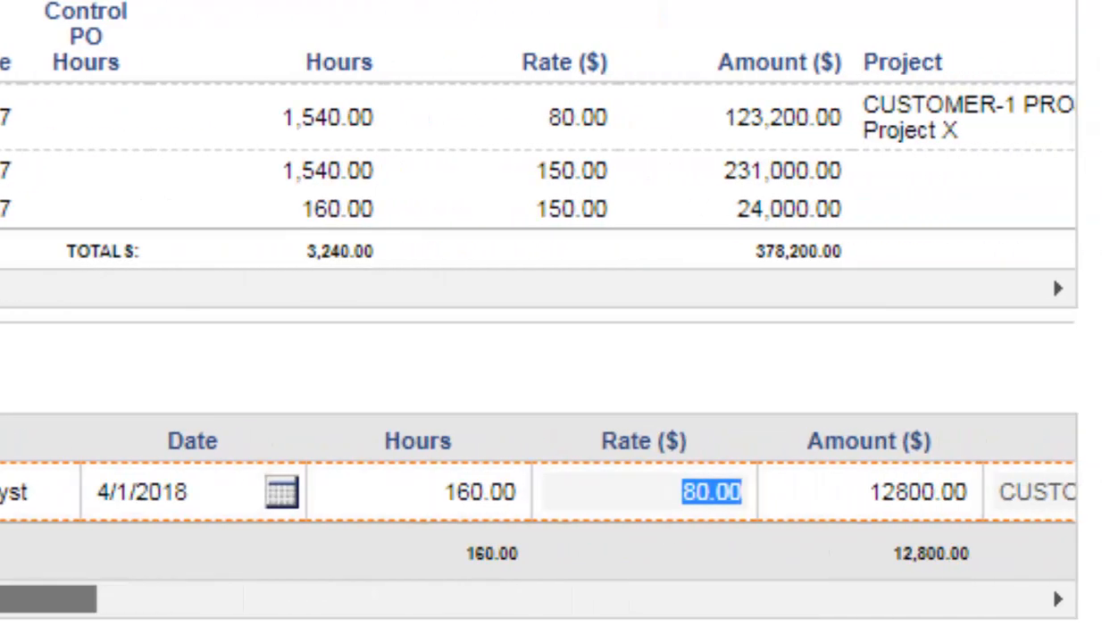
{"action": "left_click_drag", "start_coordinate": [138, 599], "coordinate": [773, 600]}
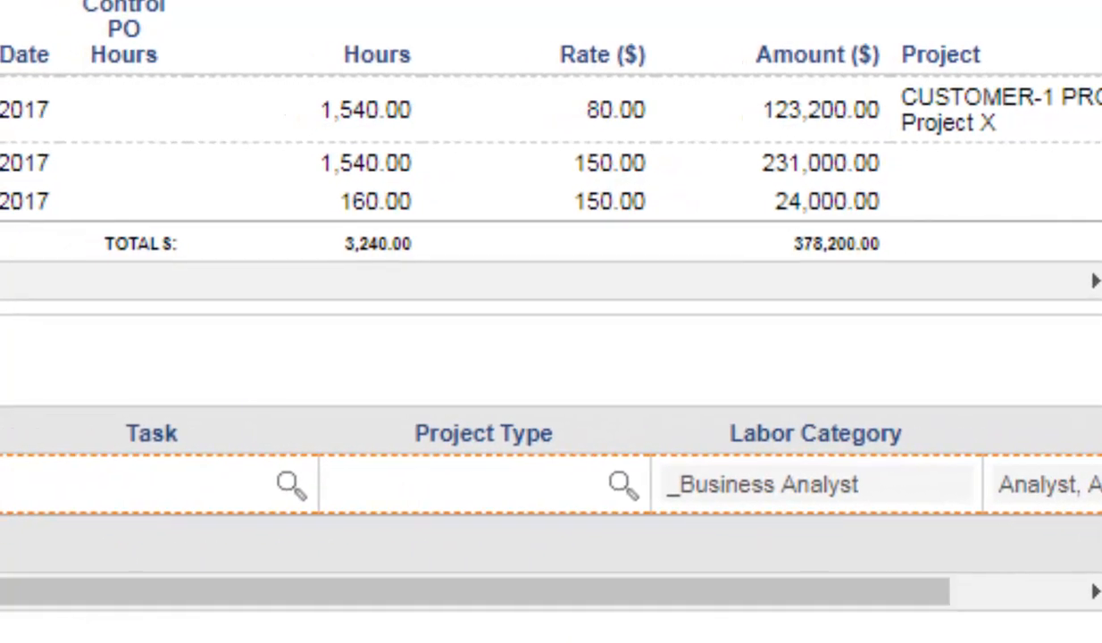
{"action": "left_click", "coordinate": [234, 486]}
{"action": "type", "text": "%"}
{"action": "key", "text": "Return"}
{"action": "key", "text": "Tab"}
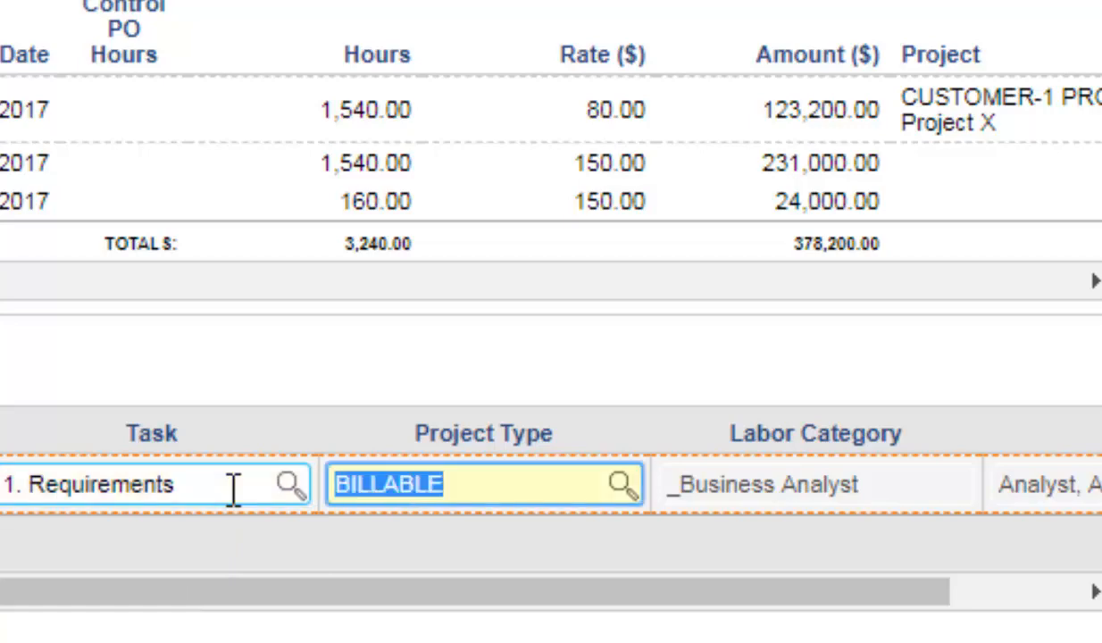
{"action": "left_click_drag", "start_coordinate": [320, 598], "coordinate": [544, 596]}
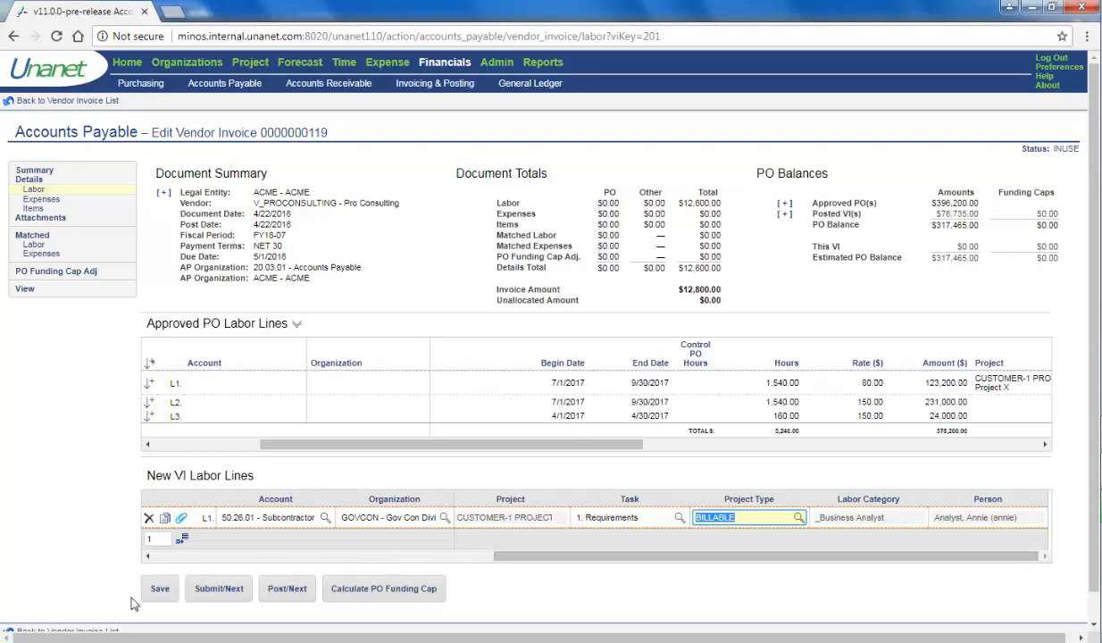
{"action": "left_click", "coordinate": [159, 588]}
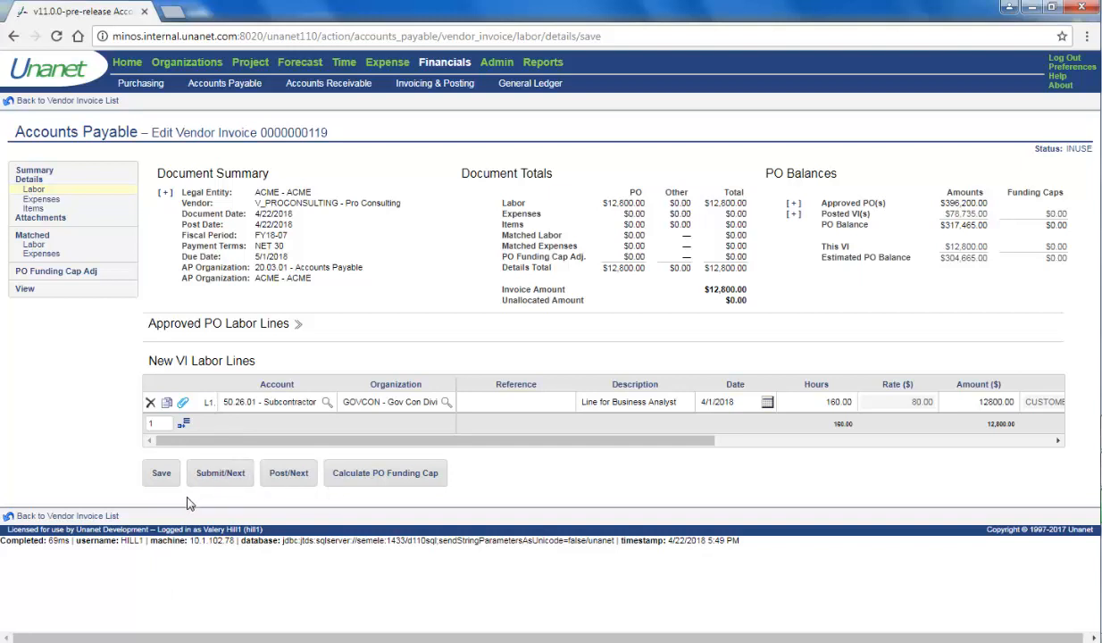
Return to the vendor invoice list and display it with the saved list All Vendor Invoices.
{"action": "left_click", "coordinate": [87, 101]}
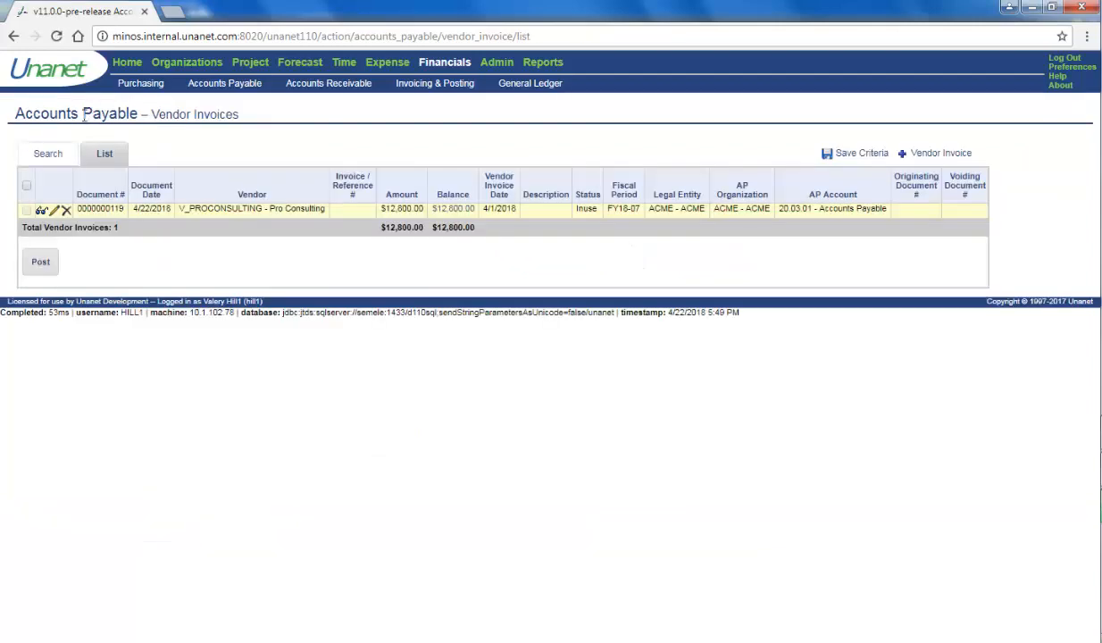
{"action": "left_click", "coordinate": [46, 152]}
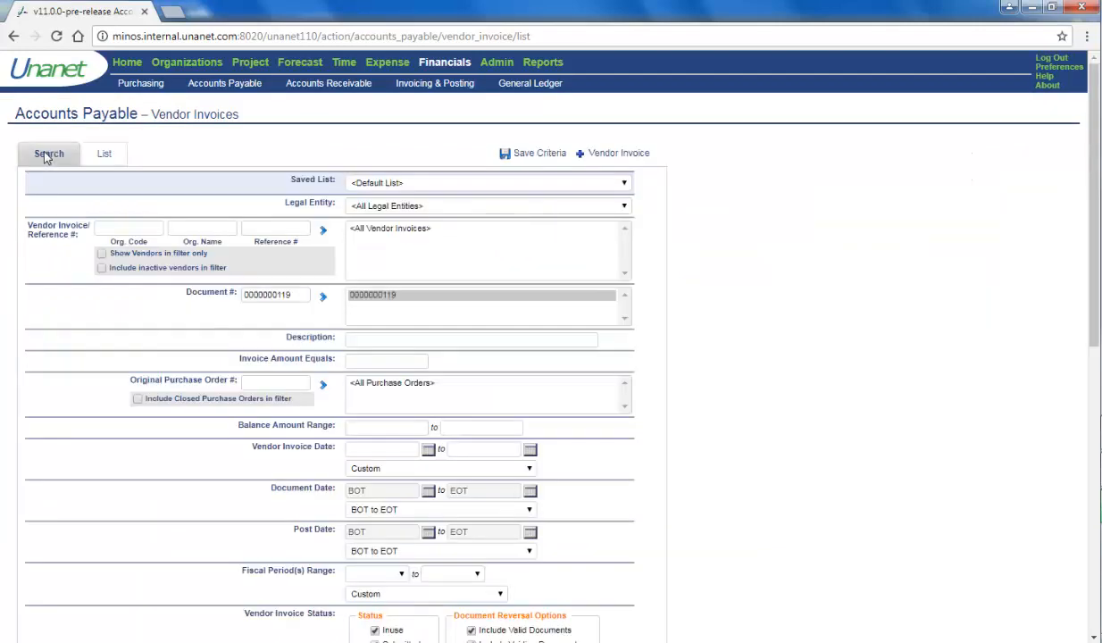
{"action": "left_click", "coordinate": [379, 183]}
{"action": "left_click", "coordinate": [375, 207]}
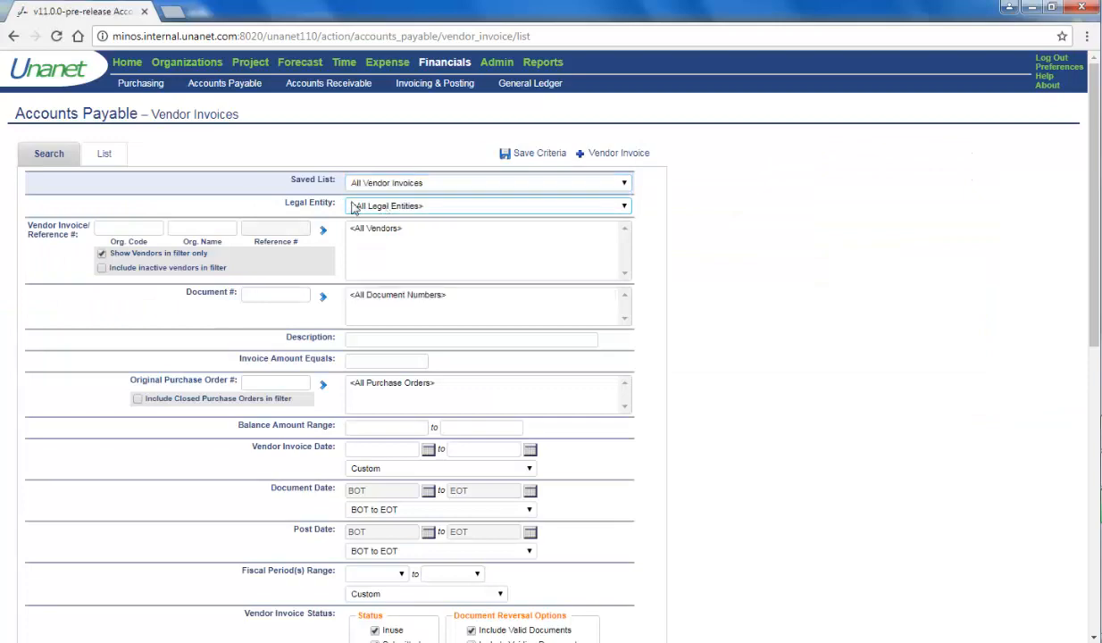
{"action": "left_click", "coordinate": [108, 158]}
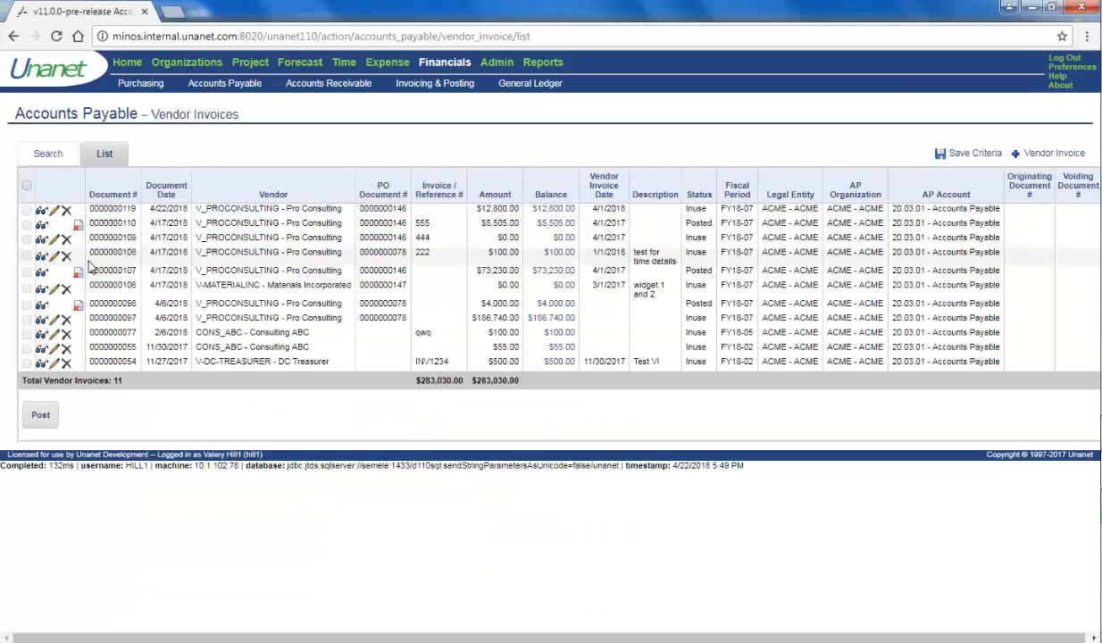
View the Pro Consulting vendor invoice for $186,740.00 and examine its matched labor and matched expenses.
{"action": "left_click", "coordinate": [41, 319]}
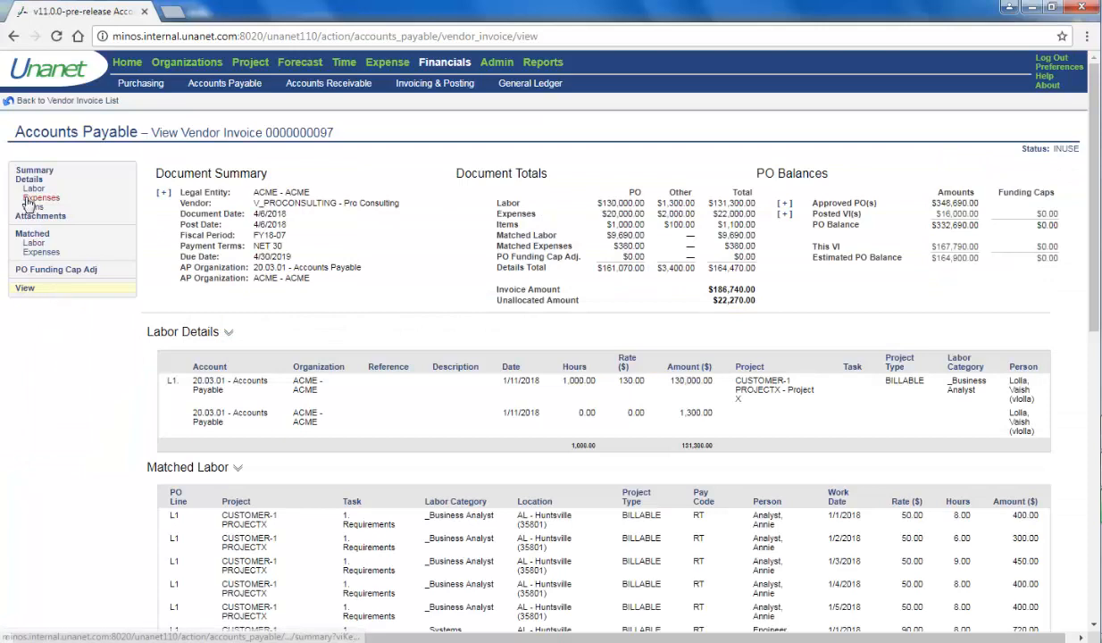
{"action": "left_click", "coordinate": [27, 243]}
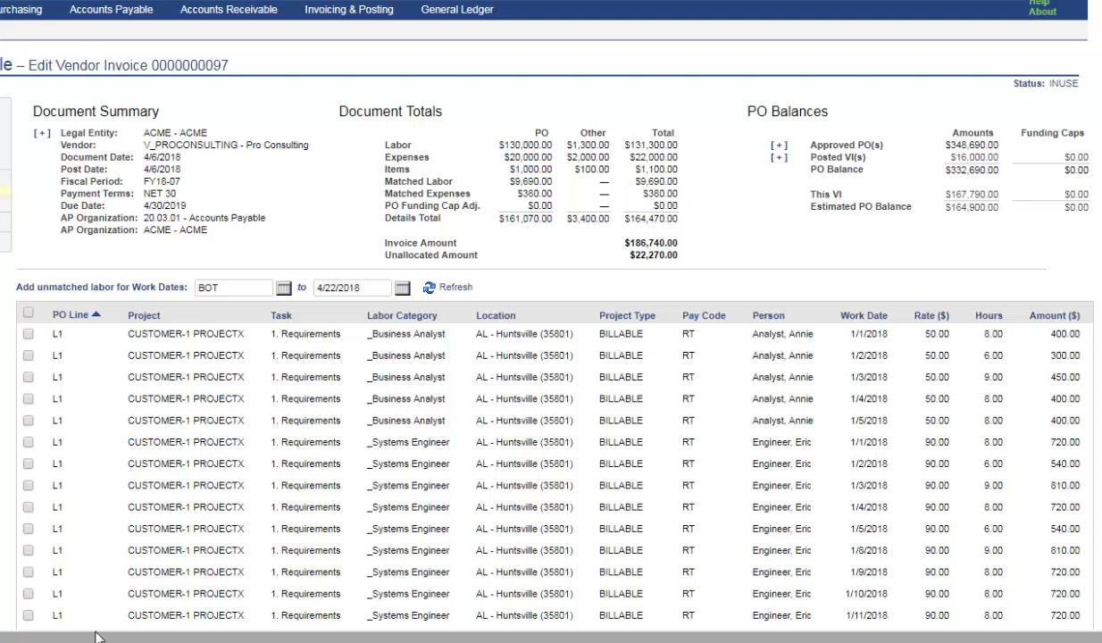
{"action": "scroll", "coordinate": [95, 640], "scroll_direction": "down", "scroll_amount": 3}
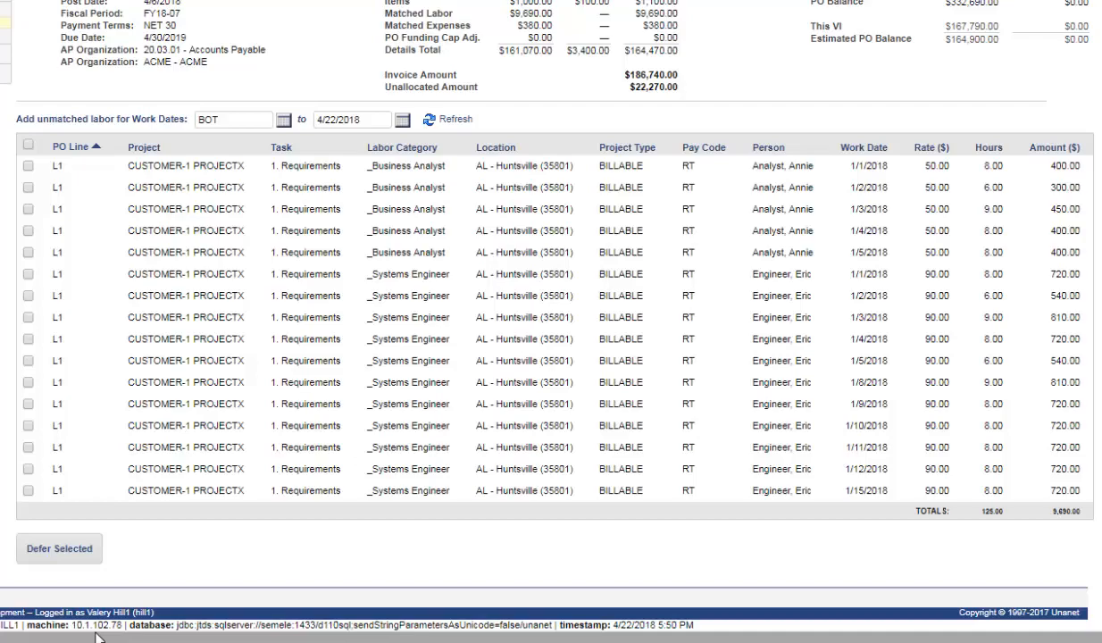
{"action": "scroll", "coordinate": [99, 638], "scroll_direction": "up", "scroll_amount": 3}
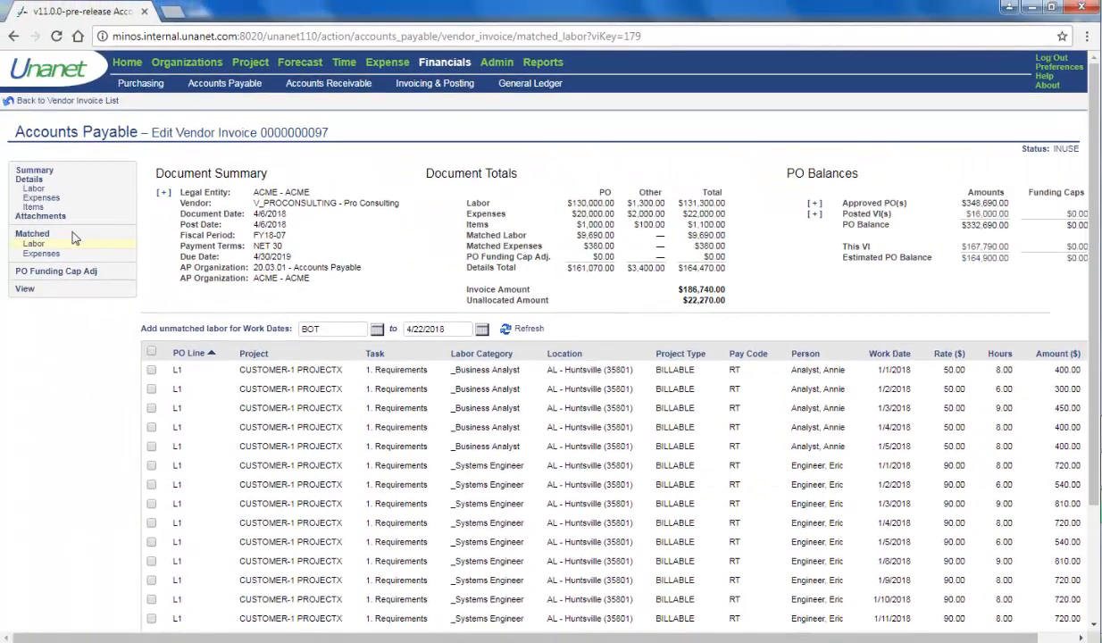
{"action": "left_click", "coordinate": [45, 253]}
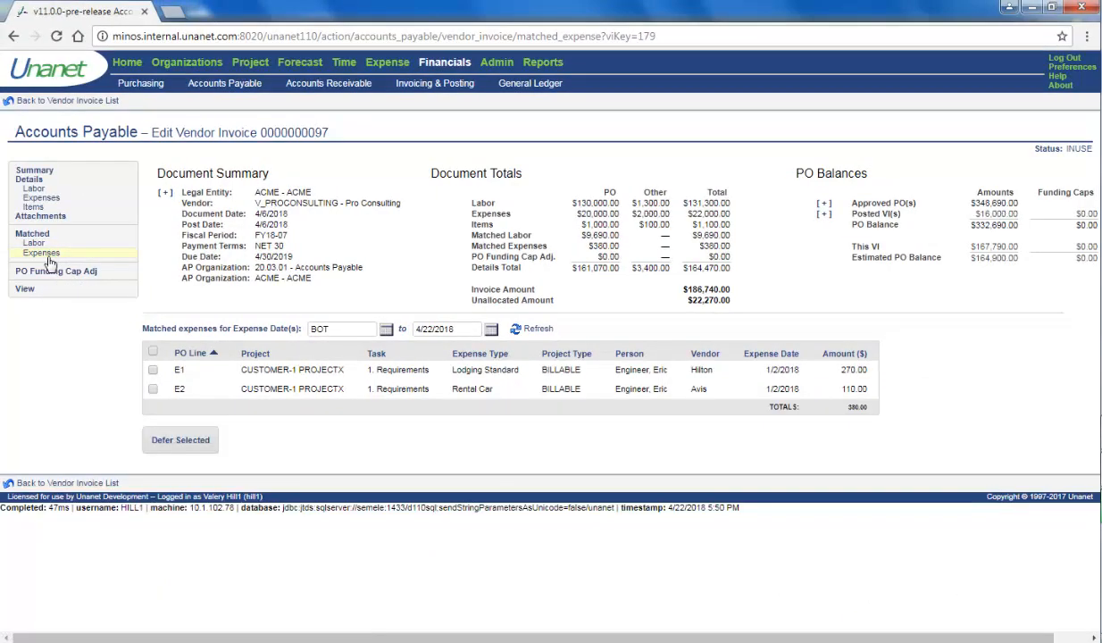